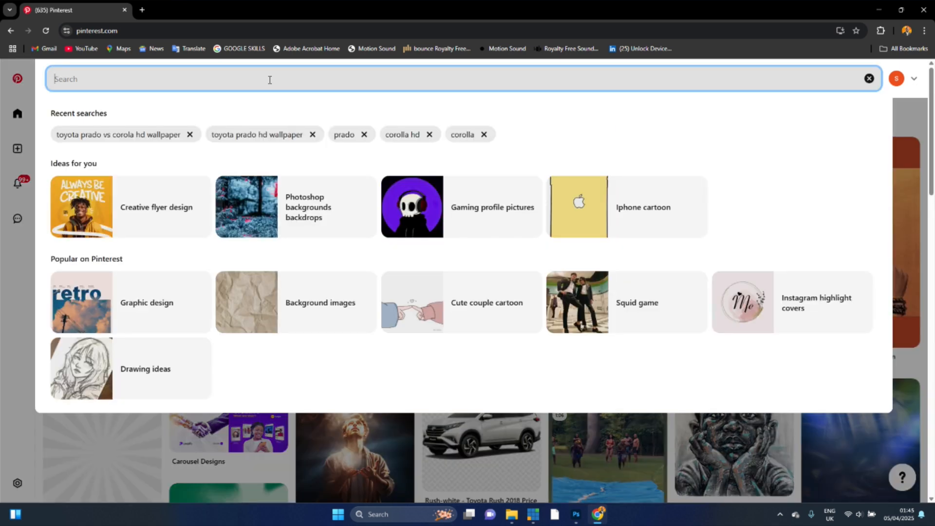
Search Pinterest for "shoping logo"
{"action": "type", "text": "shop"}
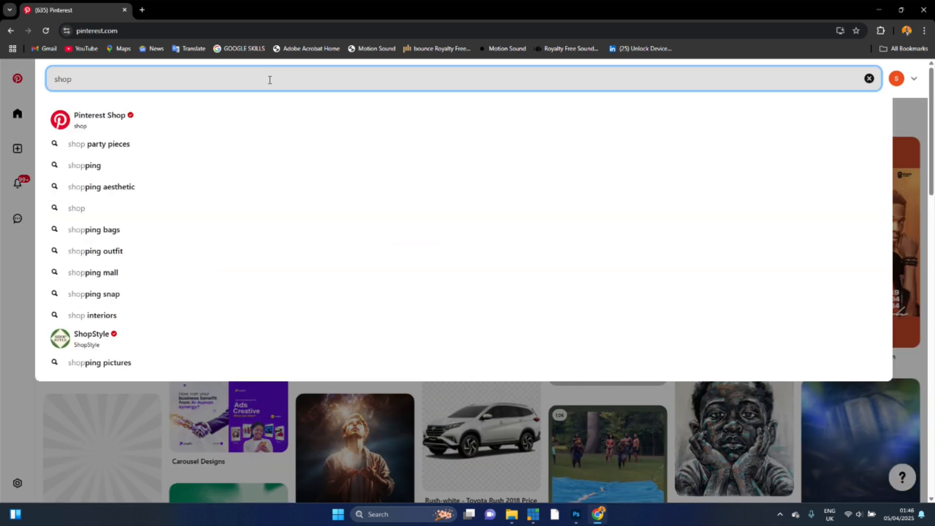
{"action": "type", "text": "ing logo"}
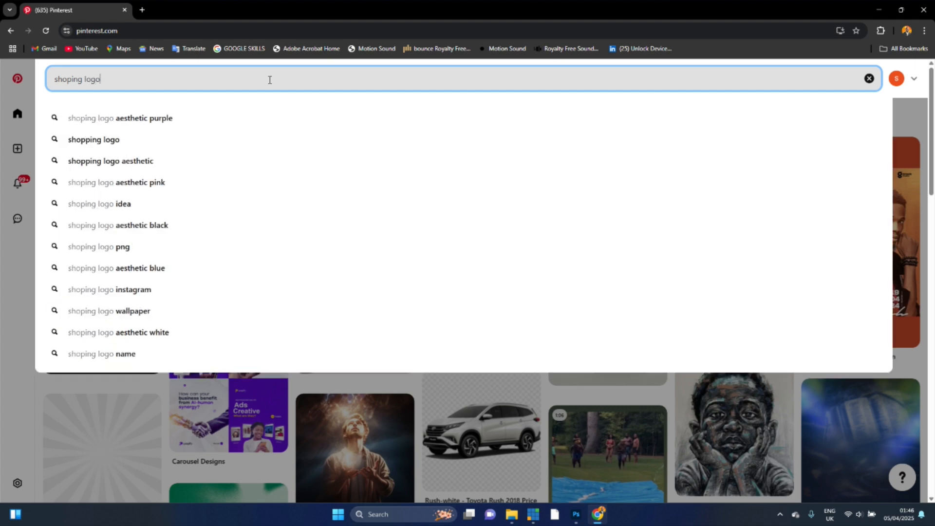
{"action": "key", "text": "Return"}
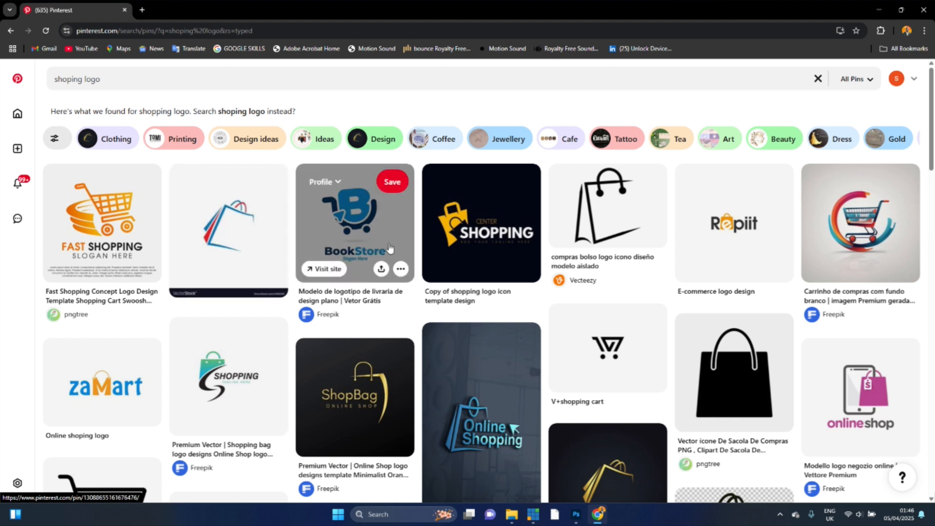
Save the image of the black shopping bag logo from Vecteezy and return to the search results
{"action": "left_click", "coordinate": [598, 216]}
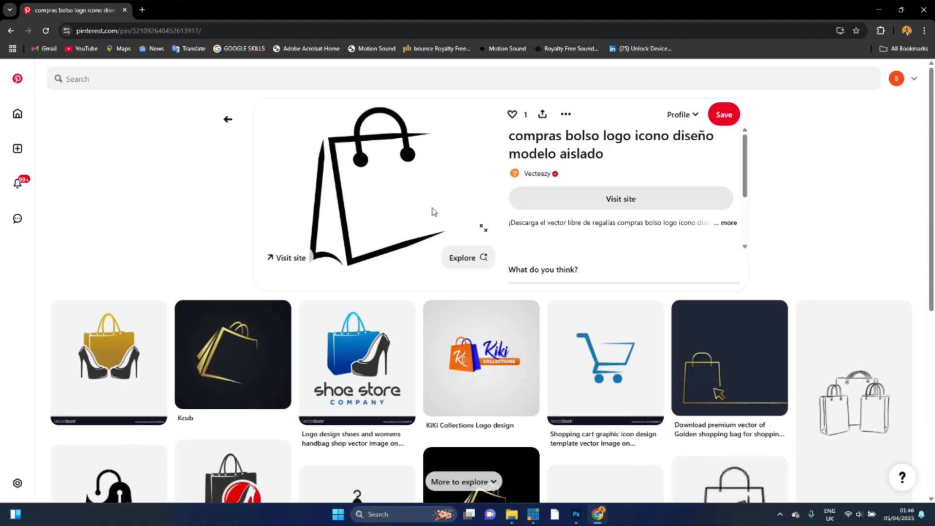
{"action": "right_click", "coordinate": [383, 195]}
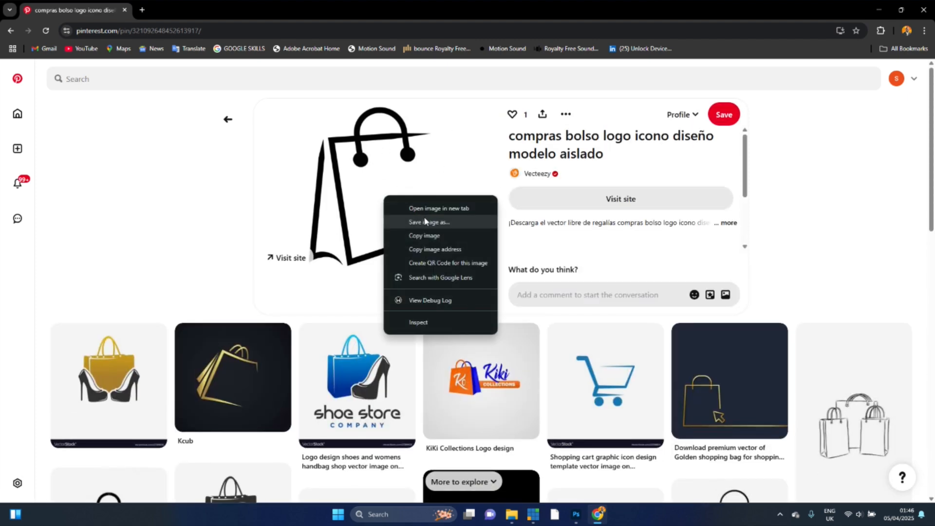
{"action": "left_click", "coordinate": [425, 219]}
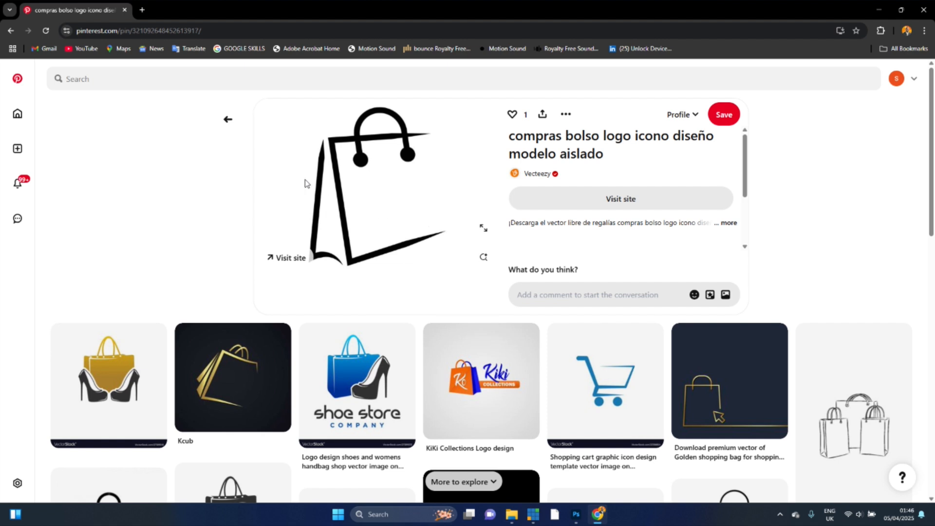
{"action": "left_click", "coordinate": [228, 119]}
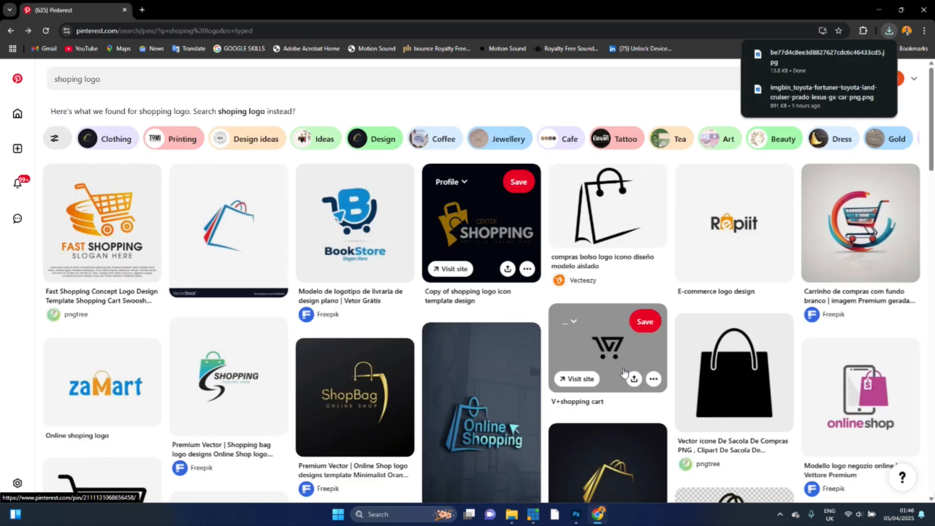
Save the image of the V+shopping cart logo and open a blank browser tab alongside the search results
{"action": "left_click", "coordinate": [608, 359]}
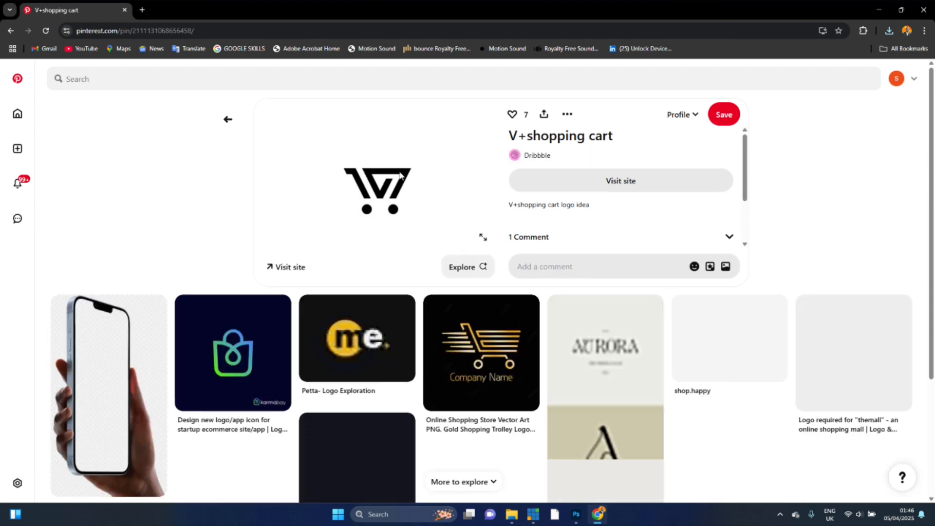
{"action": "right_click", "coordinate": [400, 175]}
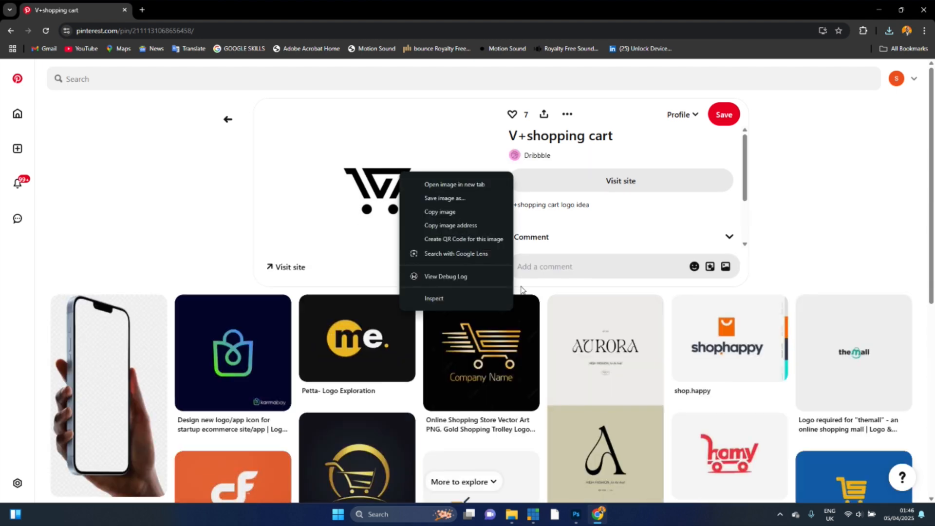
{"action": "left_click", "coordinate": [453, 199]}
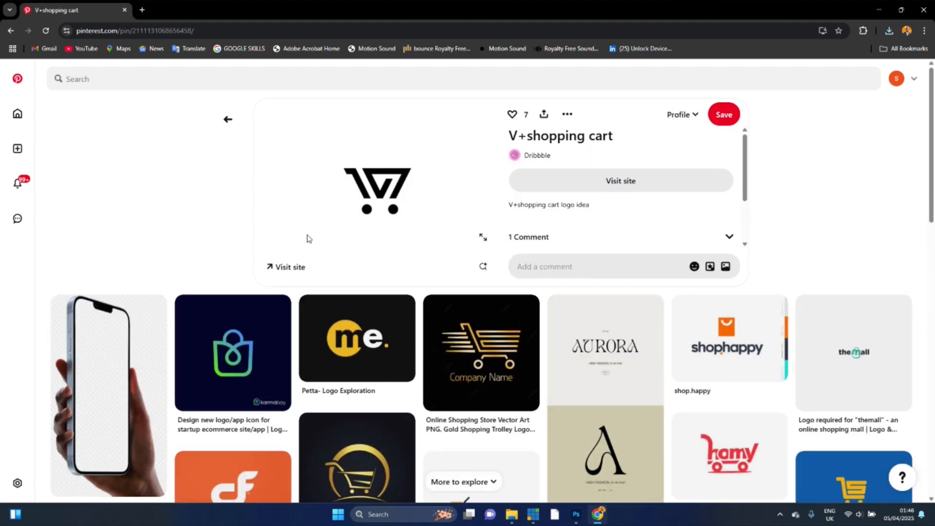
{"action": "left_click", "coordinate": [227, 119]}
{"action": "left_click", "coordinate": [142, 9]}
{"action": "left_click", "coordinate": [94, 4]}
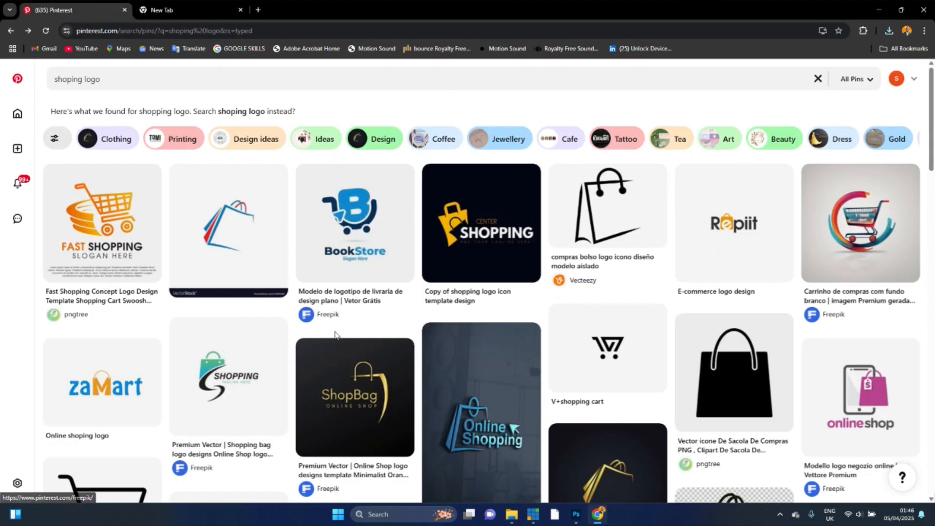
Find the purple Posco online store logo in the search results and save its image
{"action": "scroll", "coordinate": [335, 336], "scroll_direction": "down", "scroll_amount": 4}
{"action": "scroll", "coordinate": [335, 336], "scroll_direction": "down", "scroll_amount": 3}
{"action": "scroll", "coordinate": [335, 336], "scroll_direction": "down", "scroll_amount": 1}
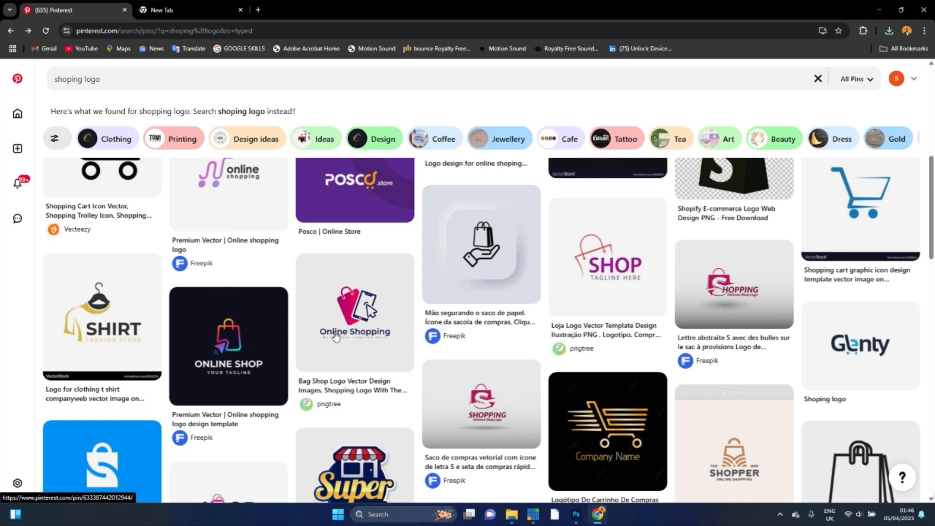
{"action": "scroll", "coordinate": [351, 341], "scroll_direction": "up", "scroll_amount": 3}
{"action": "left_click", "coordinate": [366, 347]}
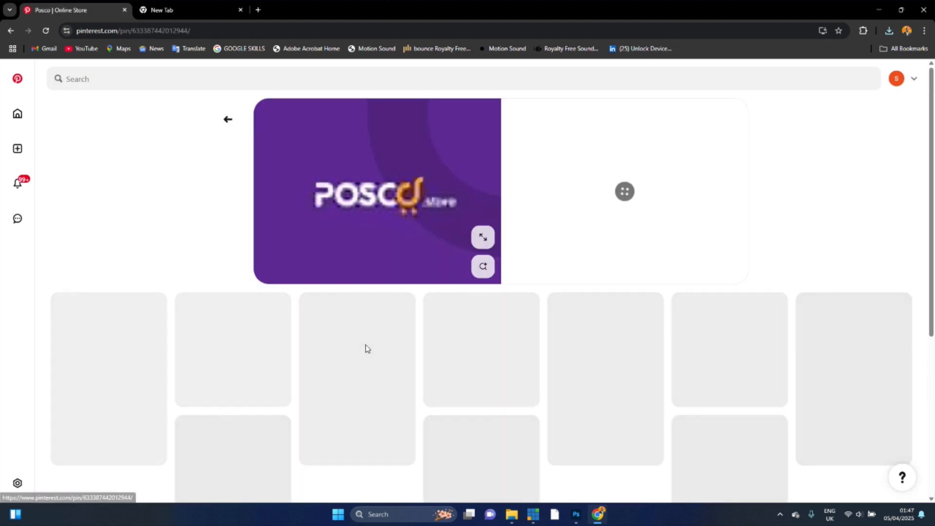
{"action": "right_click", "coordinate": [359, 194]}
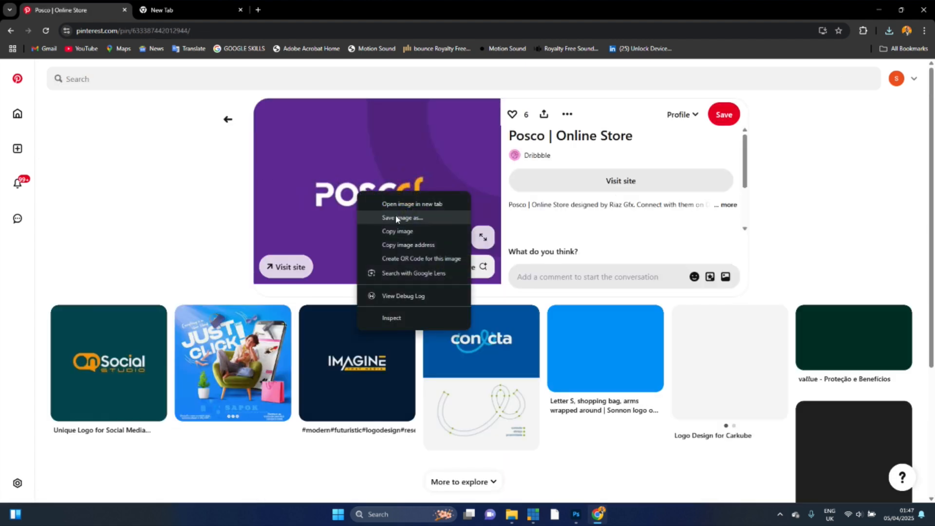
{"action": "left_click", "coordinate": [395, 215]}
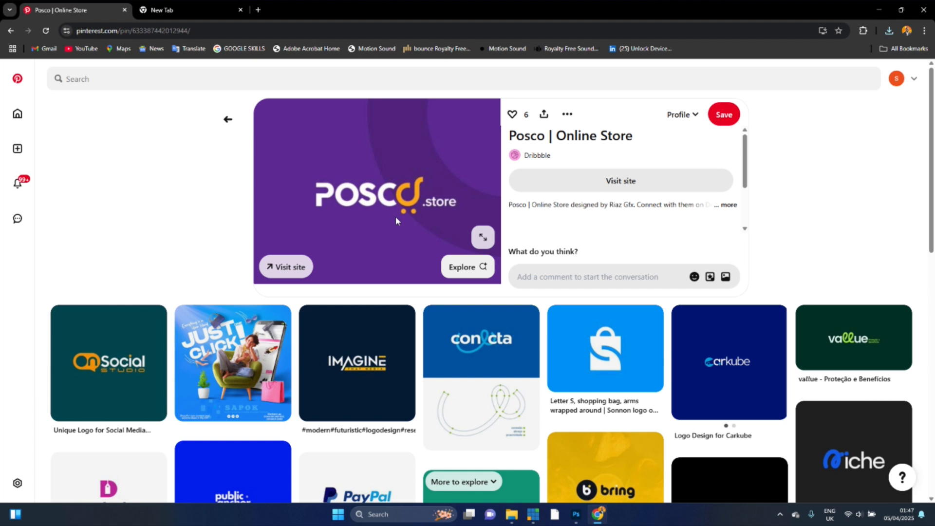
Open ChatGPT in the blank browser tab
{"action": "left_click", "coordinate": [182, 6]}
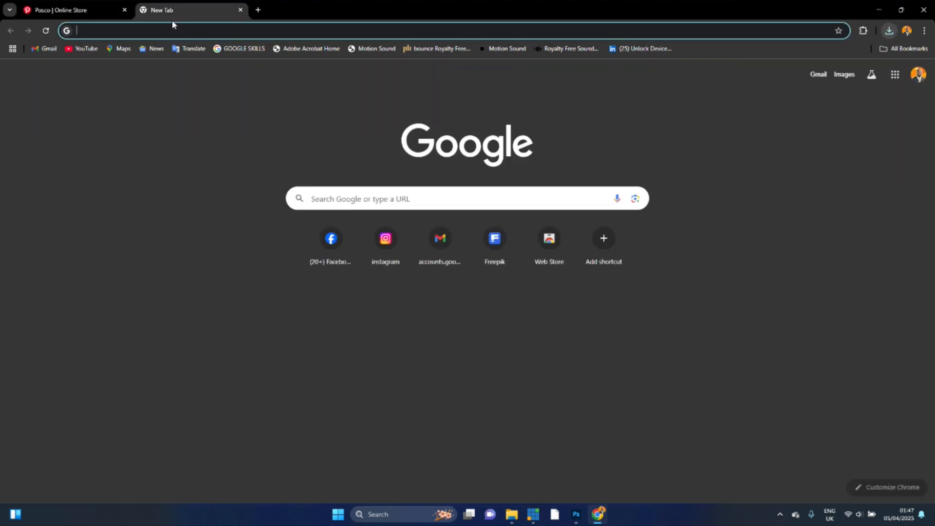
{"action": "left_click", "coordinate": [164, 30]}
{"action": "type", "text": "chat.openai.com"}
{"action": "key", "text": "Return"}
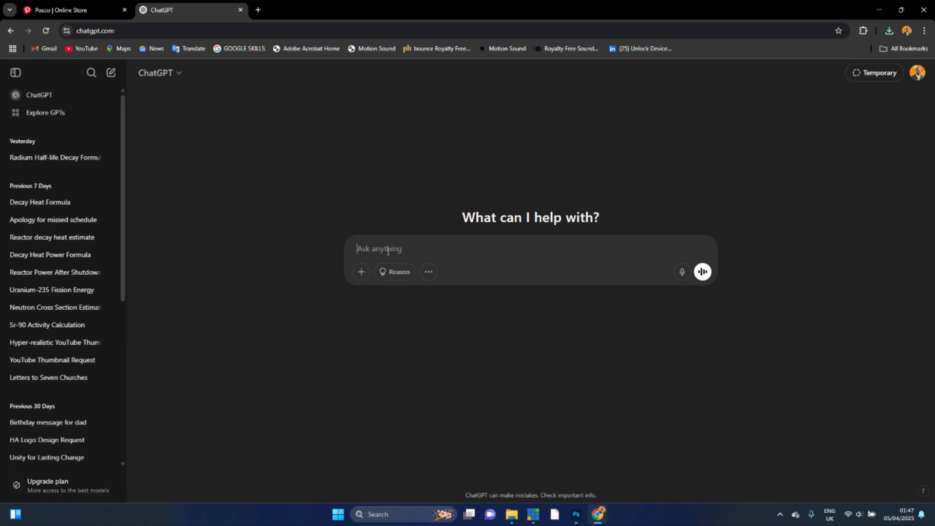
Ask ChatGPT to "Generate a name and brand identity for a digital store that sells goods" and read through the answer
{"action": "type", "text": "Ge"}
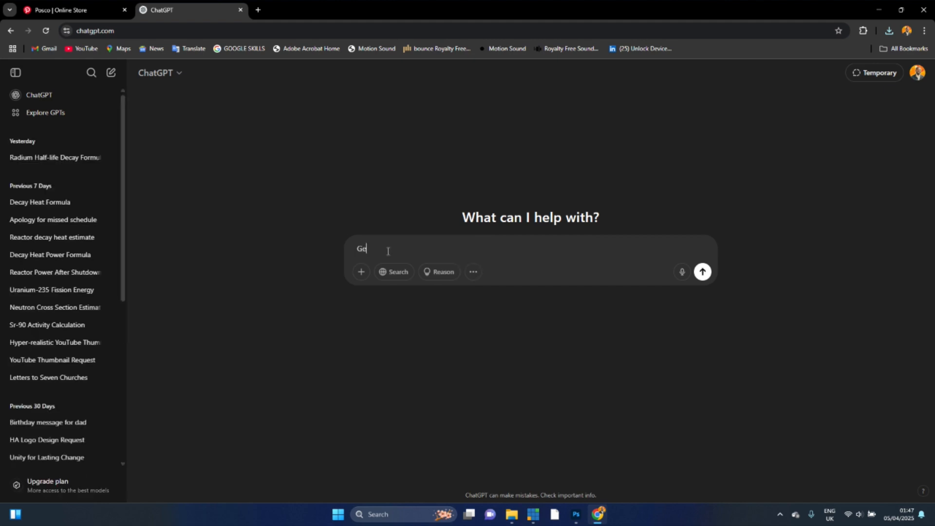
{"action": "type", "text": "nerate a name and brand identity for a d"}
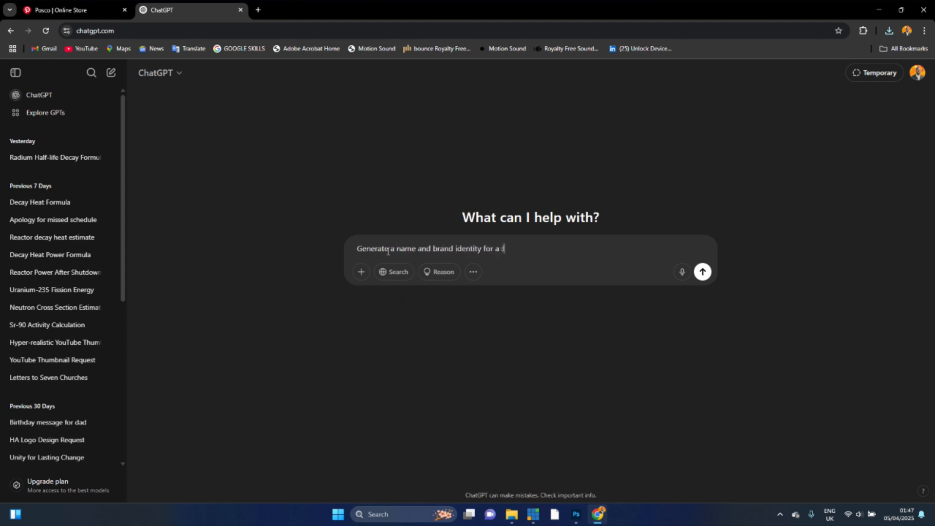
{"action": "type", "text": "igital store that sells comp"}
{"action": "key", "text": "BackSpace"}
{"action": "key", "text": "BackSpace"}
{"action": "key", "text": "BackSpace"}
{"action": "key", "text": "BackSpace"}
{"action": "type", "text": "goo"}
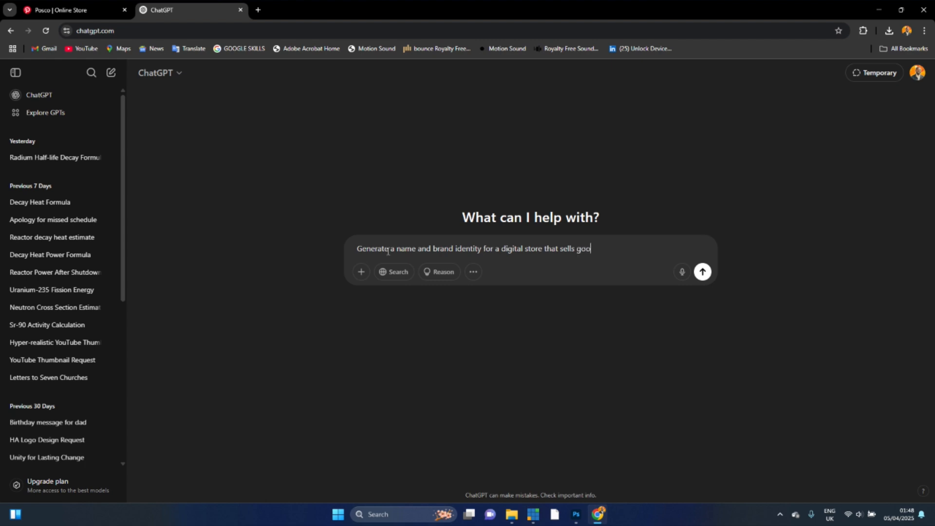
{"action": "type", "text": "ds"}
{"action": "key", "text": "Return"}
{"action": "scroll", "coordinate": [457, 324], "scroll_direction": "up", "scroll_amount": 6}
{"action": "scroll", "coordinate": [457, 325], "scroll_direction": "down", "scroll_amount": 6}
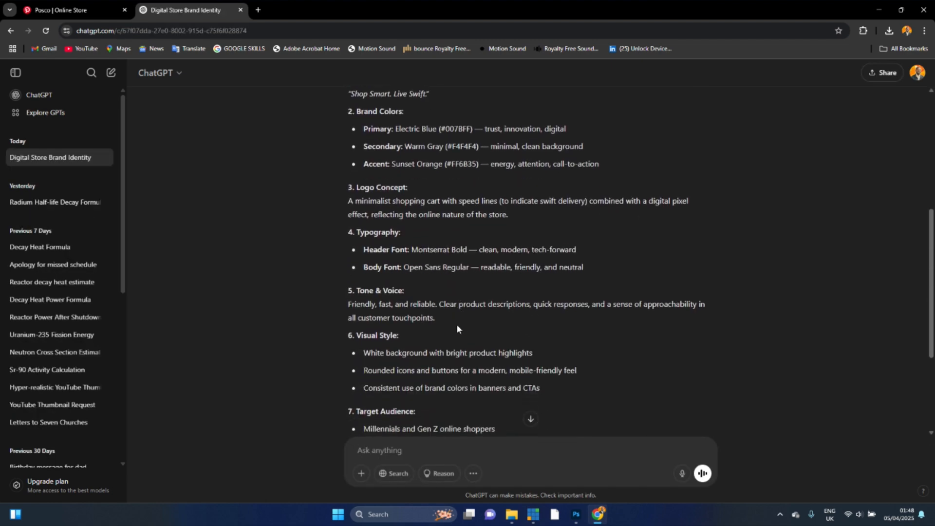
{"action": "scroll", "coordinate": [457, 324], "scroll_direction": "down", "scroll_amount": 3}
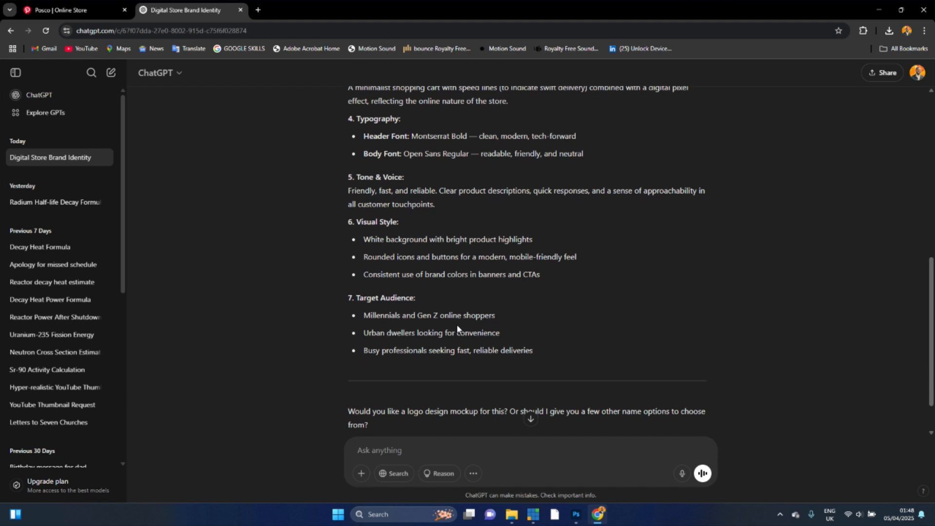
{"action": "scroll", "coordinate": [457, 324], "scroll_direction": "up", "scroll_amount": 3}
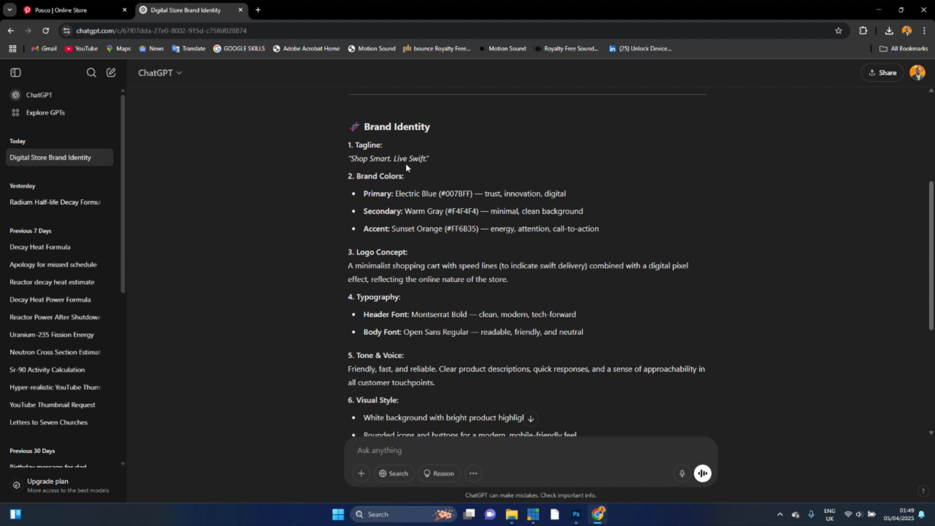
Switch to Illustrator and create an HDV/HDTV 1080 document, 1920 x 1080 px in RGB, with the transparency grid off
{"action": "left_click", "coordinate": [83, 10]}
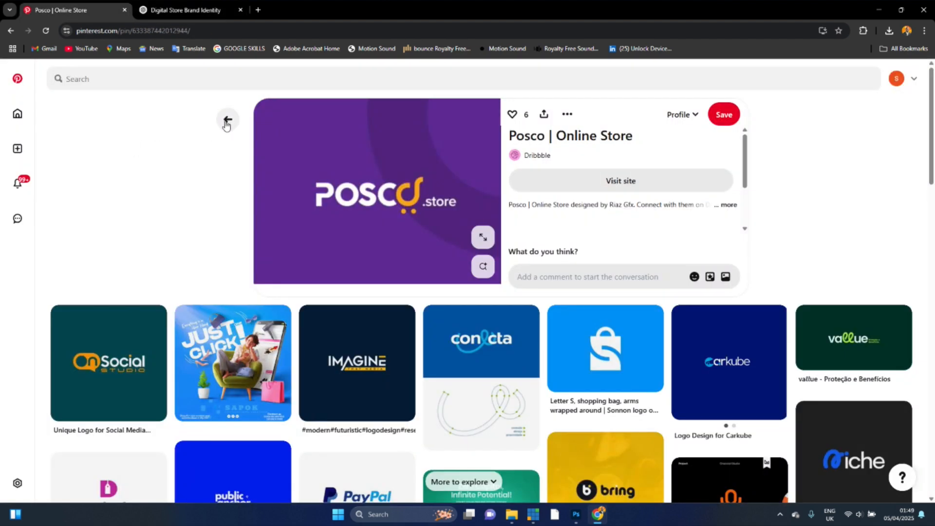
{"action": "left_click", "coordinate": [336, 515]}
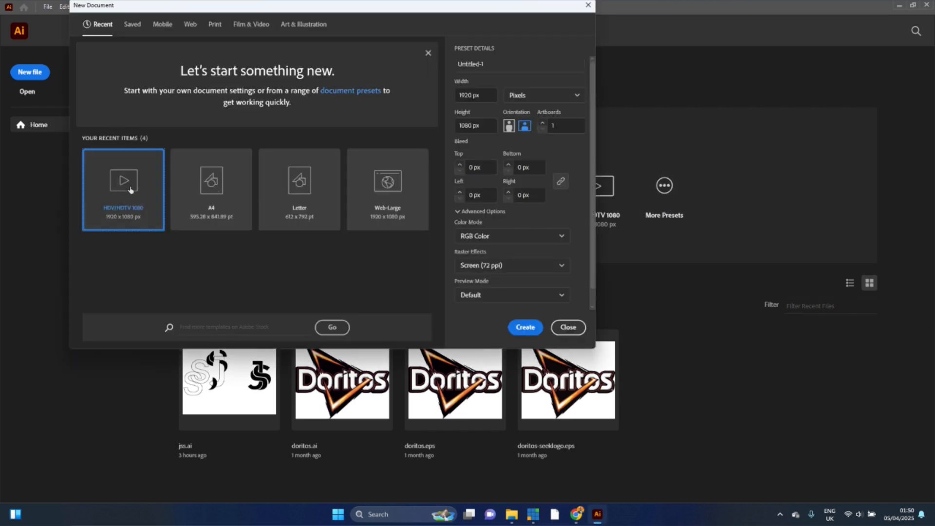
{"action": "scroll", "coordinate": [484, 220], "scroll_direction": "down", "scroll_amount": 1}
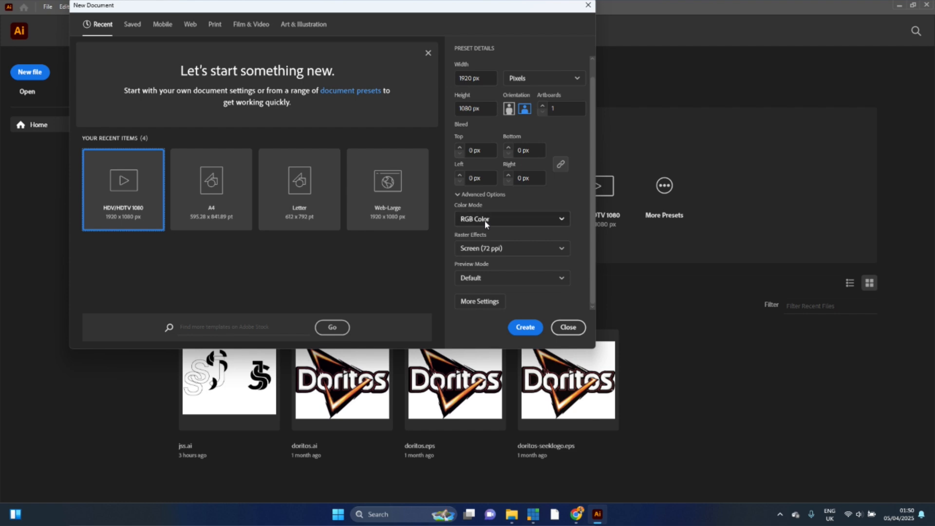
{"action": "left_click", "coordinate": [479, 302]}
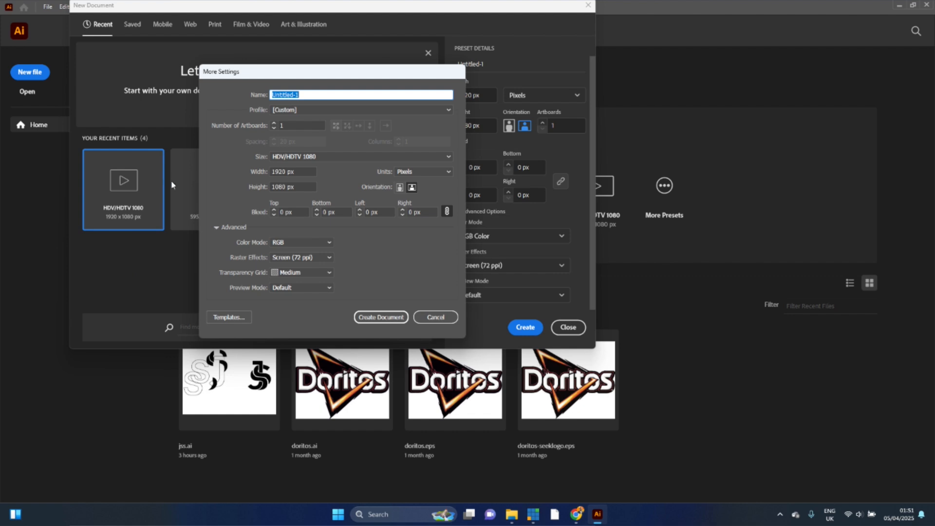
{"action": "left_click", "coordinate": [297, 275]}
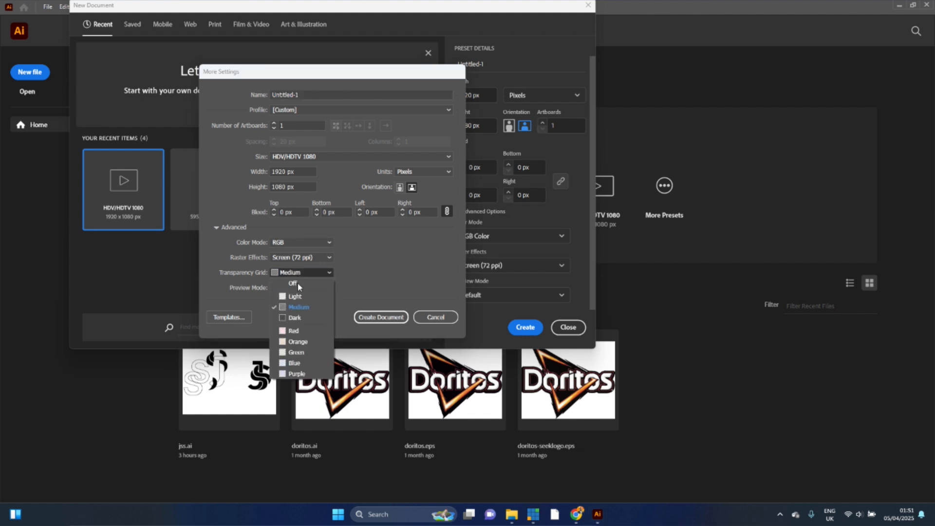
{"action": "left_click", "coordinate": [298, 285]}
{"action": "left_click", "coordinate": [365, 317]}
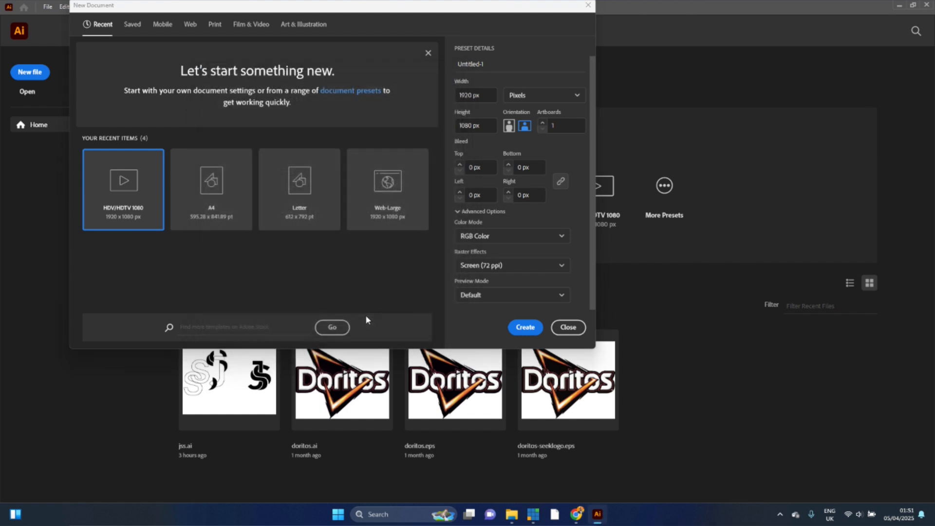
{"action": "left_click", "coordinate": [525, 327]}
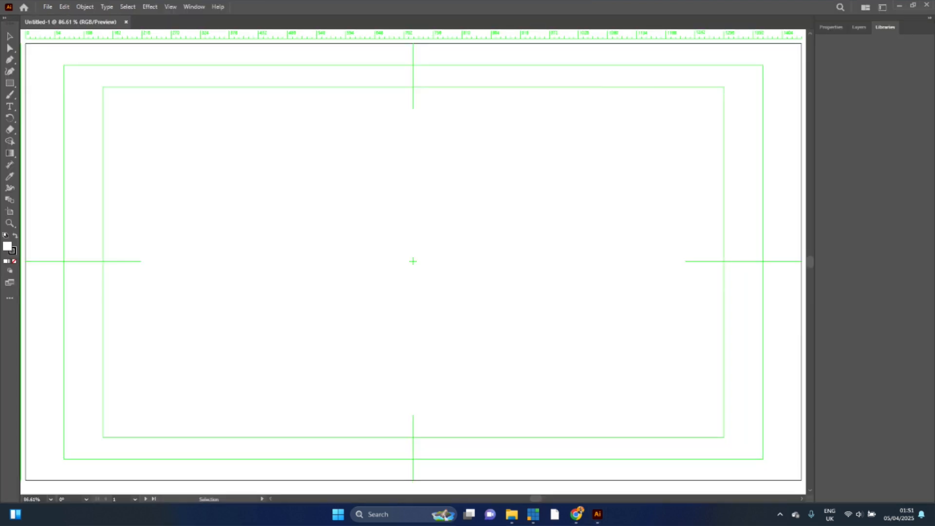
Bring the saved logo images into the document and arrange them across the upper artboard: Posco left, cart centre, bag right
{"action": "key", "text": "alt+Tab"}
{"action": "left_click_drag", "start_coordinate": [0, 195], "coordinate": [779, 210]}
{"action": "mouse_move", "coordinate": [165, 186]}
{"action": "left_mouse_down"}
{"action": "mouse_move", "coordinate": [360, 160]}
{"action": "mouse_move", "coordinate": [476, 129]}
{"action": "left_mouse_up"}
{"action": "mouse_move", "coordinate": [49, 138]}
{"action": "left_mouse_down"}
{"action": "mouse_move", "coordinate": [120, 130]}
{"action": "mouse_move", "coordinate": [137, 147]}
{"action": "left_mouse_up"}
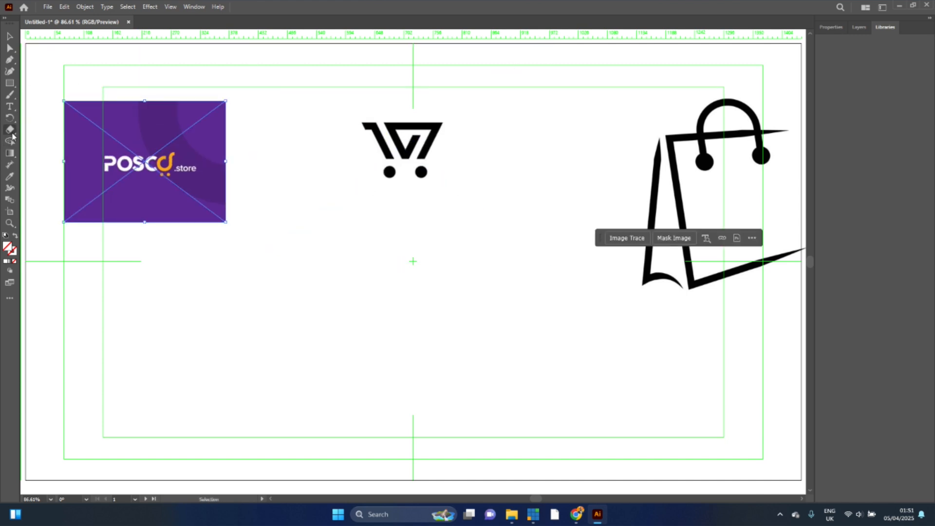
Add the text "SwiftCart" in Myriad Pro, enlarge it to about 110 pt, and place it below the Posco image
{"action": "left_click", "coordinate": [13, 116]}
{"action": "left_click", "coordinate": [9, 106]}
{"action": "left_click", "coordinate": [236, 307]}
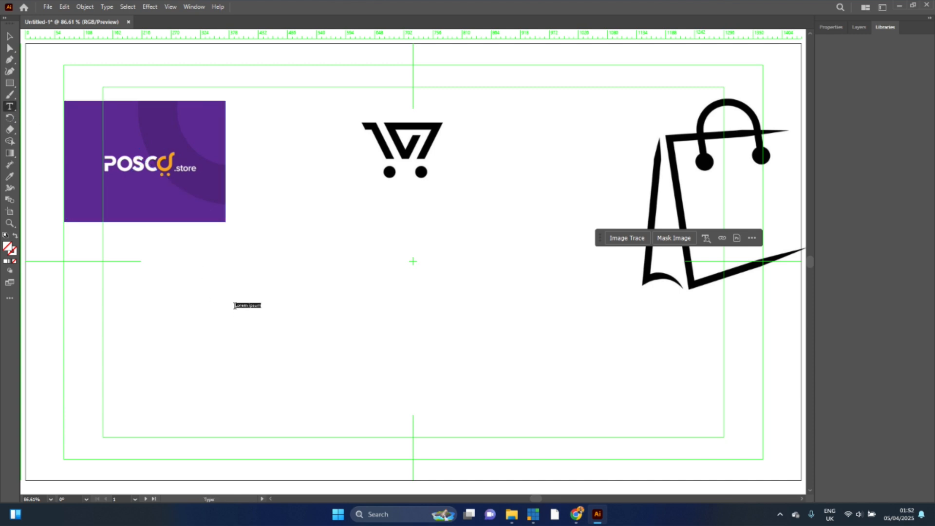
{"action": "type", "text": "SwiftCart"}
{"action": "key", "text": "Escape"}
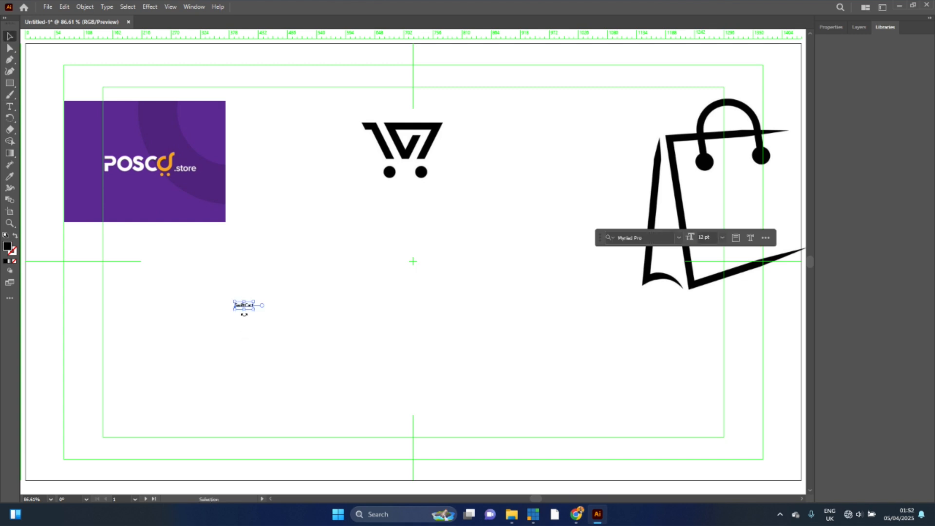
{"action": "left_click_drag", "start_coordinate": [245, 312], "coordinate": [238, 373]}
{"action": "left_click_drag", "start_coordinate": [289, 332], "coordinate": [214, 331]}
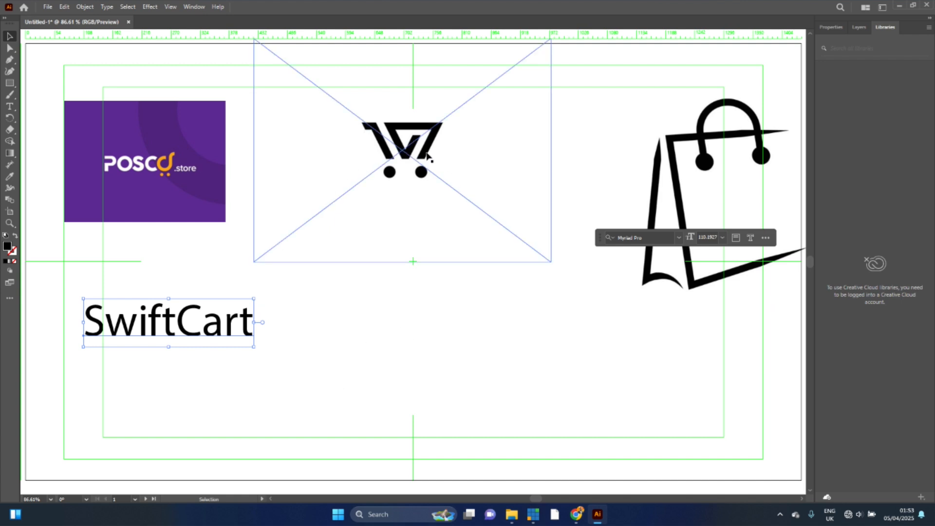
Move the shopping cart image down to the space beside the SwiftCart text
{"action": "left_click_drag", "start_coordinate": [427, 195], "coordinate": [472, 345]}
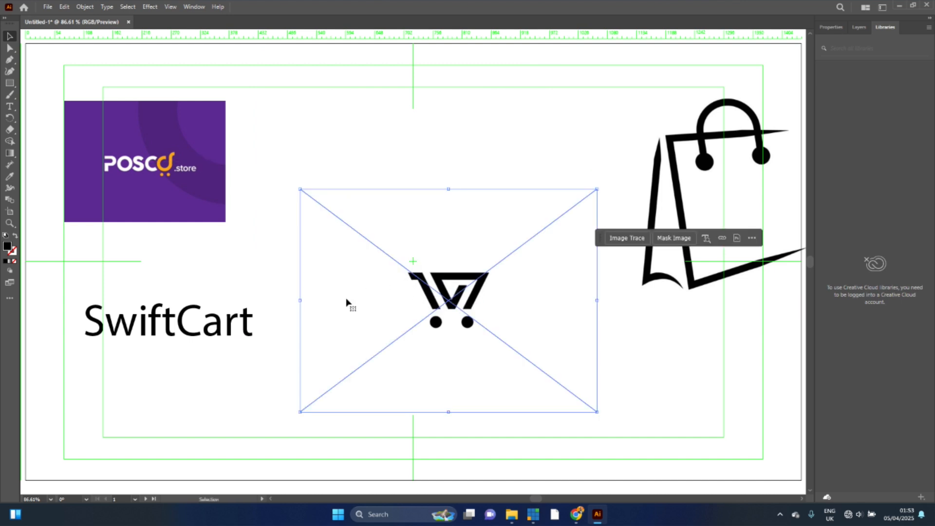
Trace the outer edge of the cart image's V shape with the Pen tool, from its upper-left corner around the base to the short arm
{"action": "key", "text": "ctrl+equal"}
{"action": "key", "text": "ctrl+equal"}
{"action": "key", "text": "ctrl+equal"}
{"action": "key", "text": "v"}
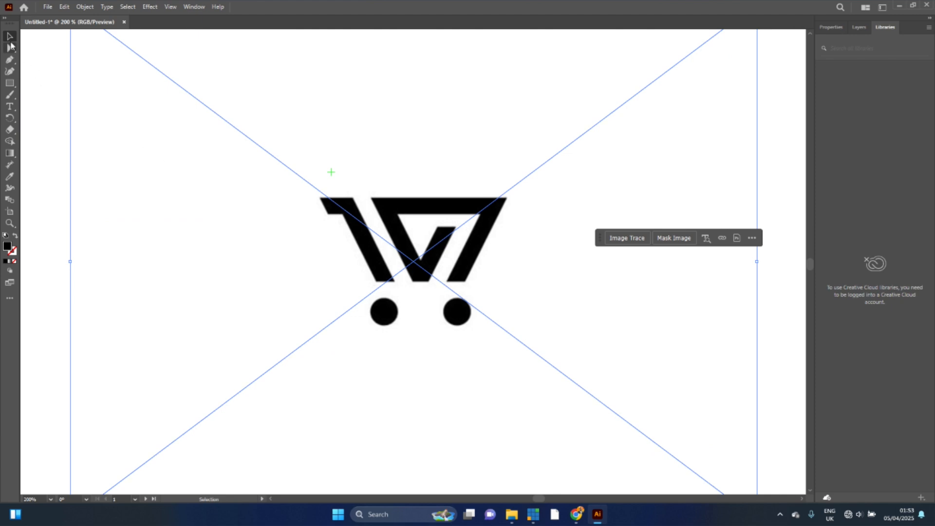
{"action": "left_click", "coordinate": [9, 60]}
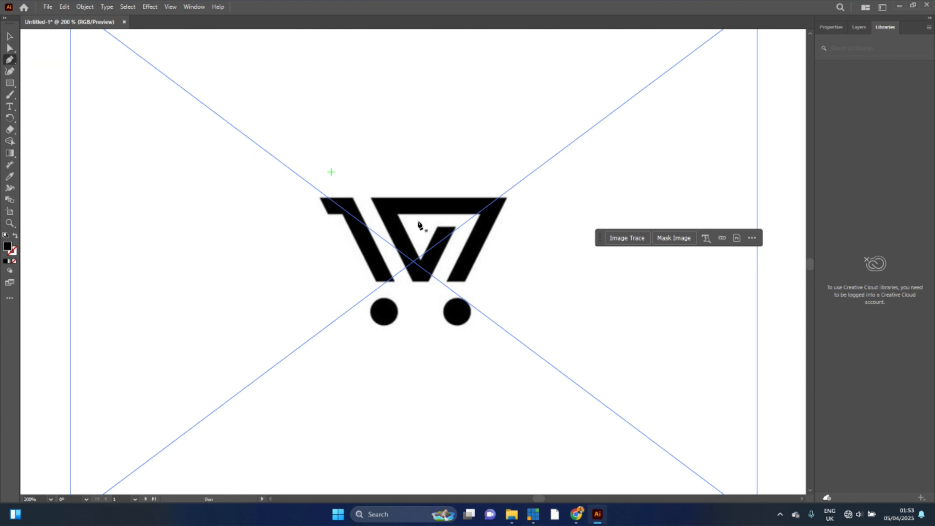
{"action": "left_click", "coordinate": [370, 197]}
{"action": "left_click_drag", "start_coordinate": [414, 281], "coordinate": [413, 284]}
{"action": "left_click", "coordinate": [413, 281]}
{"action": "left_click", "coordinate": [428, 281]}
{"action": "left_click_drag", "start_coordinate": [432, 246], "coordinate": [433, 246]}
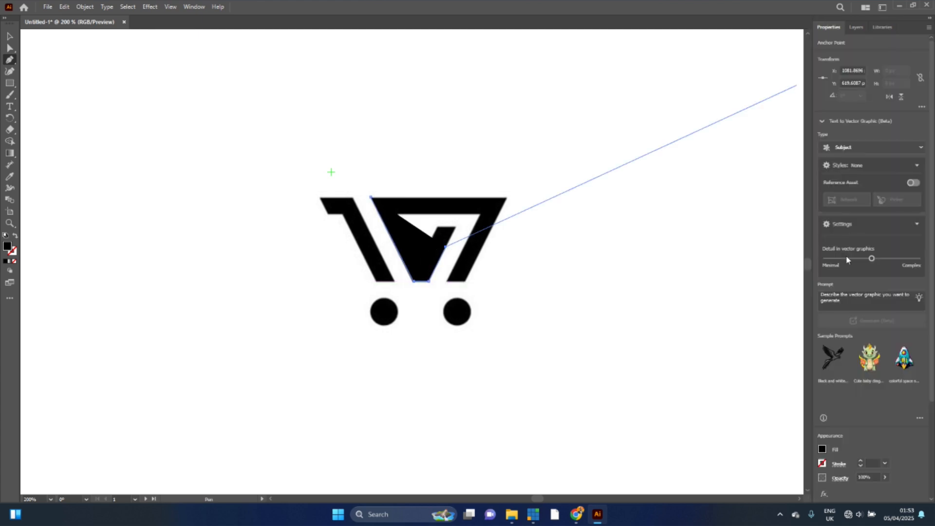
Give the V path no fill and a 2 pt black stroke, and close its outline along the inner edge
{"action": "left_click", "coordinate": [821, 451]}
{"action": "left_click", "coordinate": [718, 359]}
{"action": "left_click", "coordinate": [445, 247]}
{"action": "left_click", "coordinate": [428, 244]}
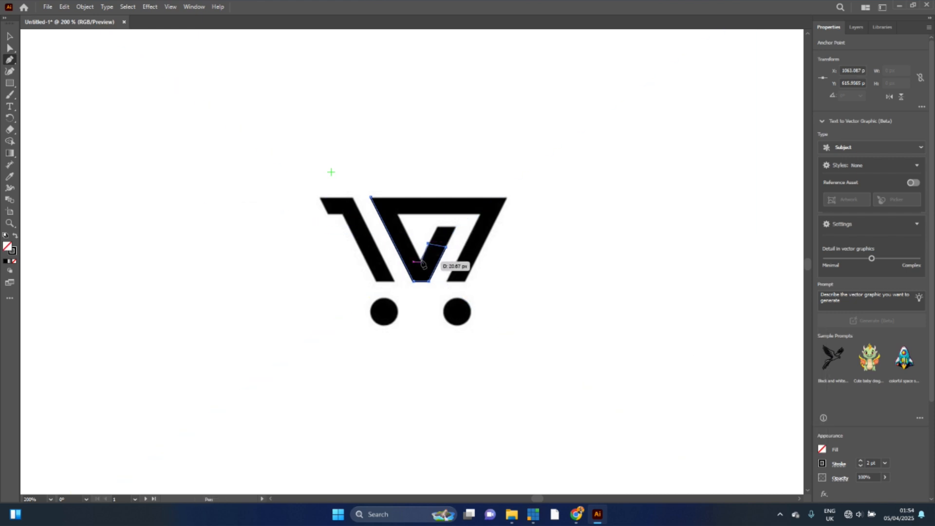
{"action": "left_click", "coordinate": [422, 263]}
{"action": "left_click", "coordinate": [390, 197]}
{"action": "left_click", "coordinate": [371, 197]}
Move the cart image to the left and place the V outline in the empty space to its right
{"action": "left_click", "coordinate": [9, 36]}
{"action": "mouse_move", "coordinate": [437, 266]}
{"action": "left_mouse_down"}
{"action": "mouse_move", "coordinate": [358, 234]}
{"action": "mouse_move", "coordinate": [254, 260]}
{"action": "left_mouse_up"}
{"action": "left_click_drag", "start_coordinate": [423, 261], "coordinate": [478, 272]}
{"action": "key", "text": "v"}
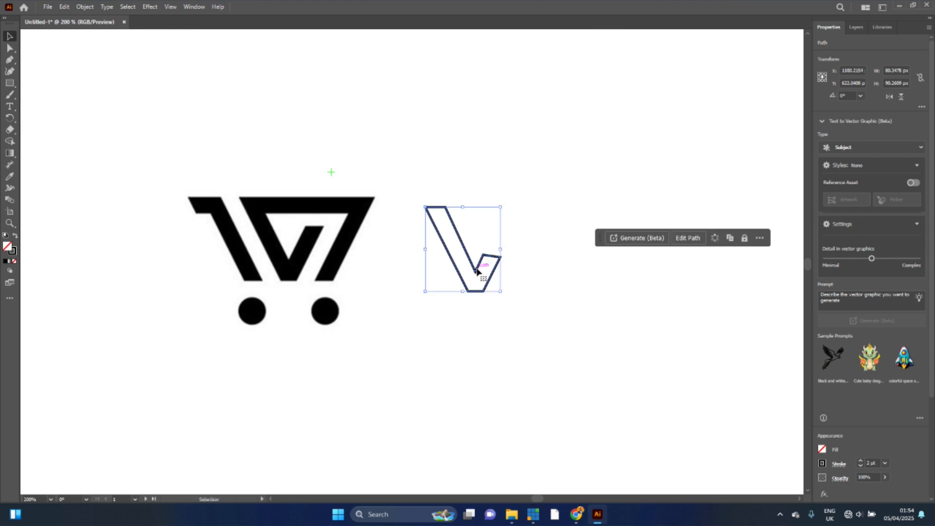
{"action": "key", "text": "Right"}
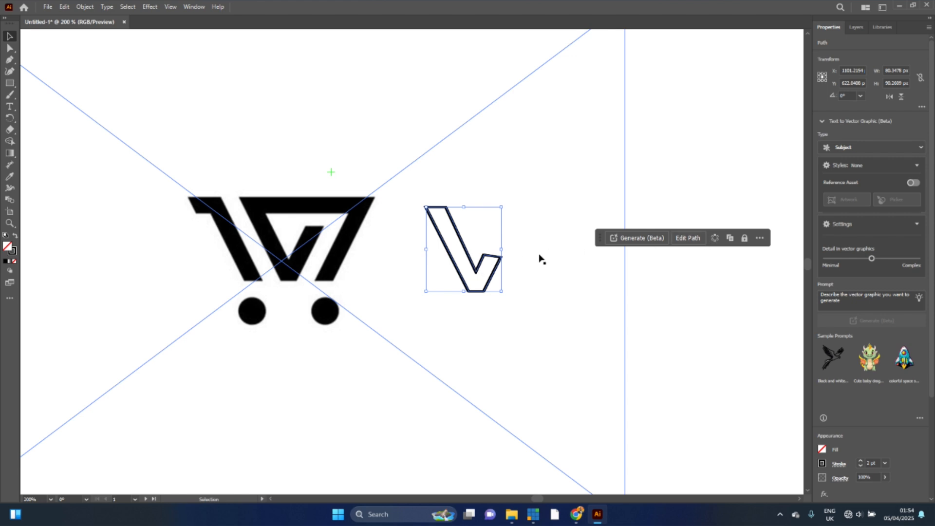
Reflect a copy of the V outline across the vertical axis and move it right to overlap the original as a W
{"action": "right_click", "coordinate": [499, 264]}
{"action": "mouse_move", "coordinate": [560, 445]}
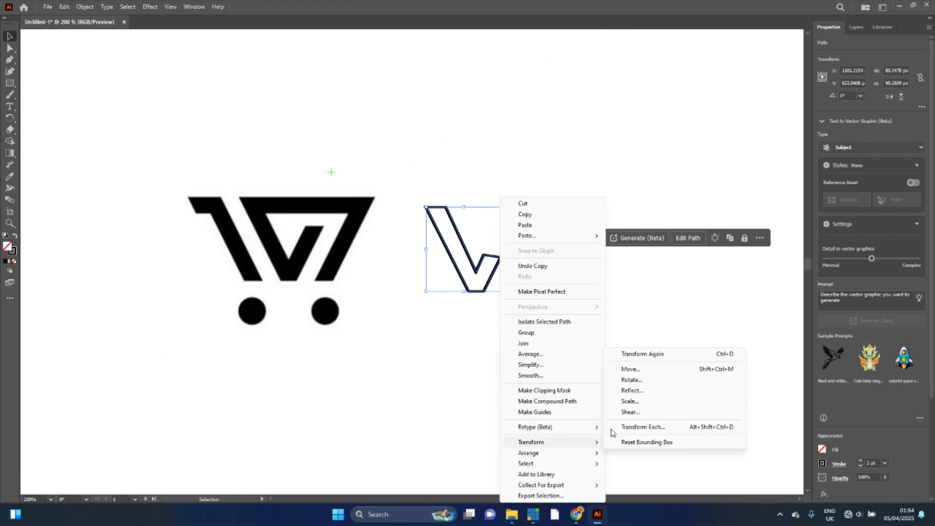
{"action": "left_click", "coordinate": [649, 394]}
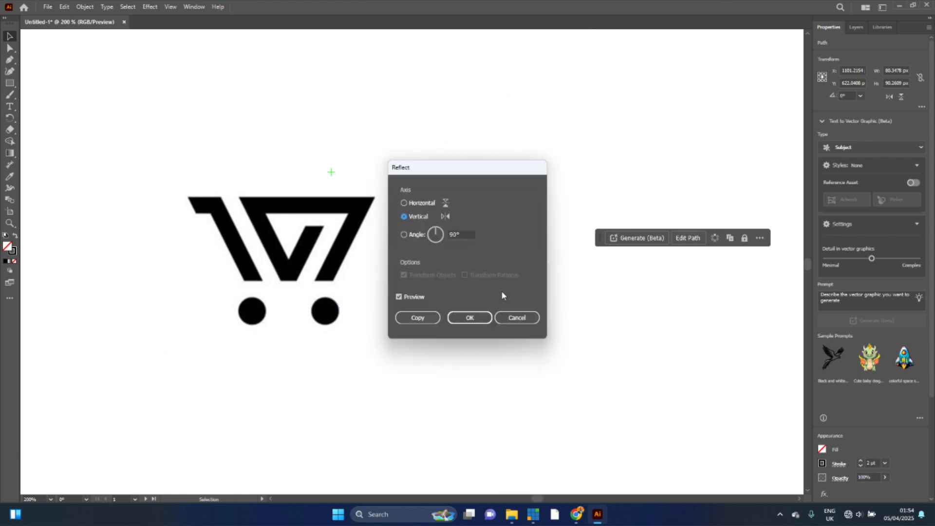
{"action": "left_click", "coordinate": [470, 317]}
{"action": "left_click_drag", "start_coordinate": [479, 263], "coordinate": [533, 261]}
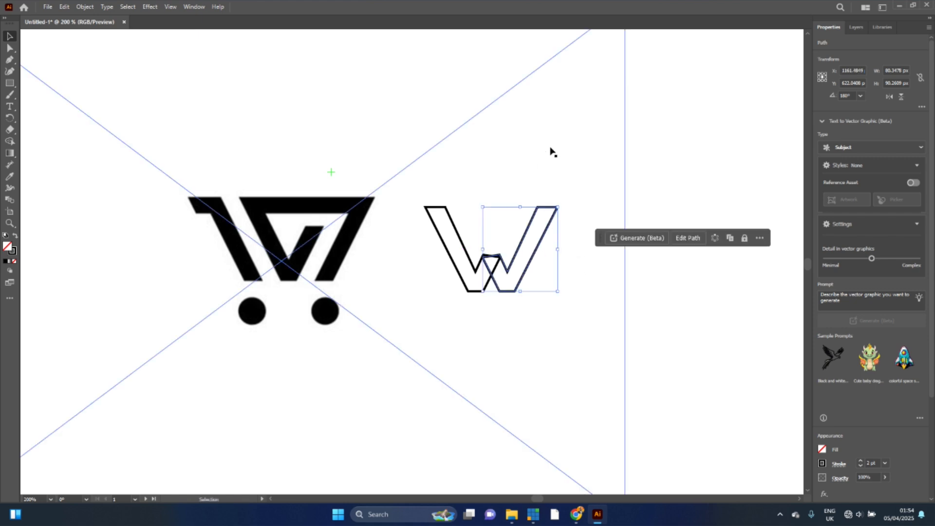
Shift the cart image further left and merge the two overlapping V outlines into one W with the Shape Builder tool
{"action": "left_click_drag", "start_coordinate": [660, 303], "coordinate": [570, 296]}
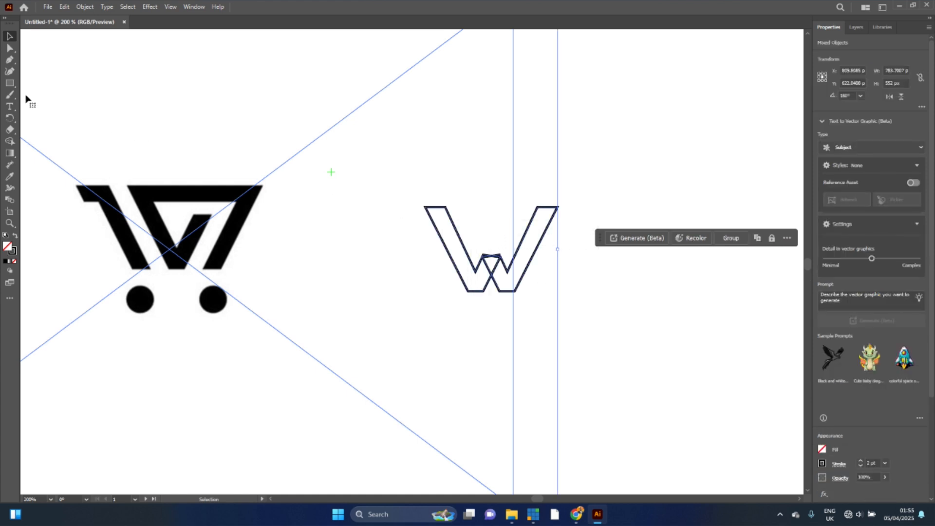
{"action": "left_click", "coordinate": [9, 200]}
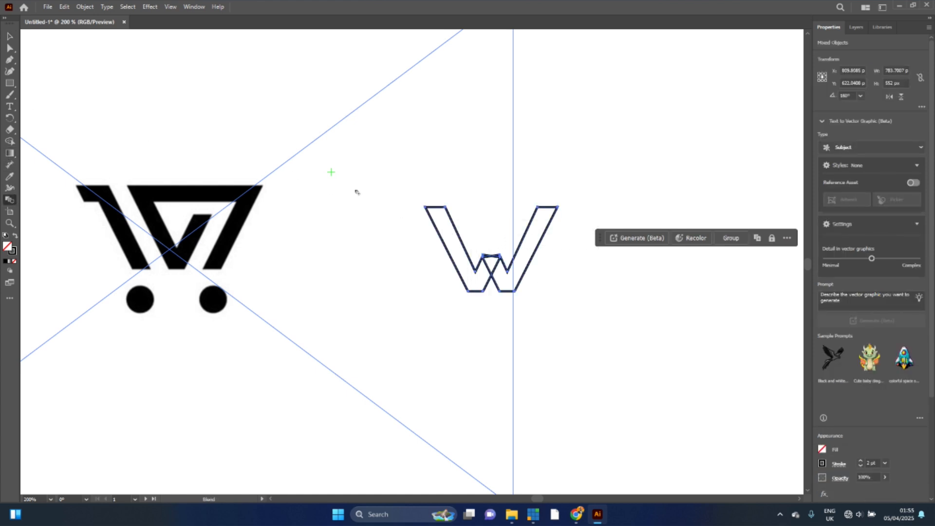
{"action": "left_click", "coordinate": [10, 141]}
{"action": "left_click_drag", "start_coordinate": [499, 275], "coordinate": [479, 284]}
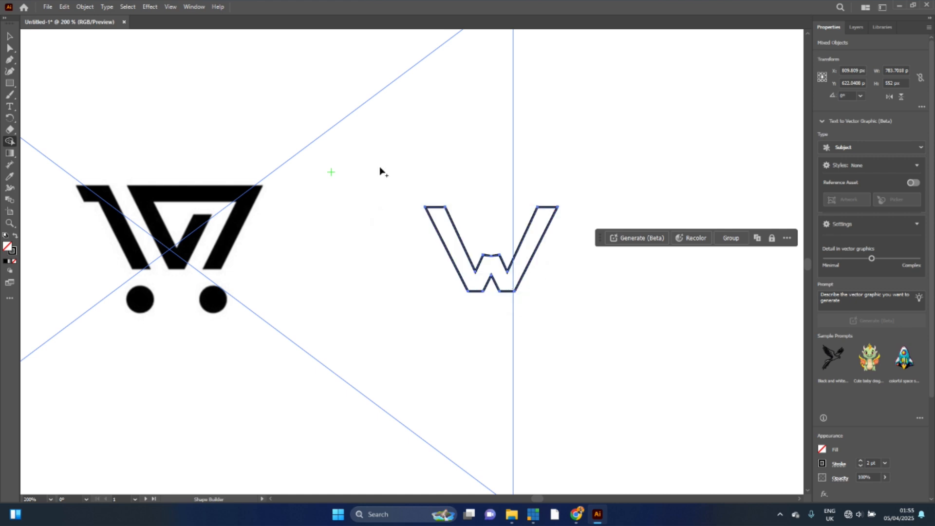
Remove the extra anchor point from the W's central peak and move the W outline further right
{"action": "left_click", "coordinate": [10, 47]}
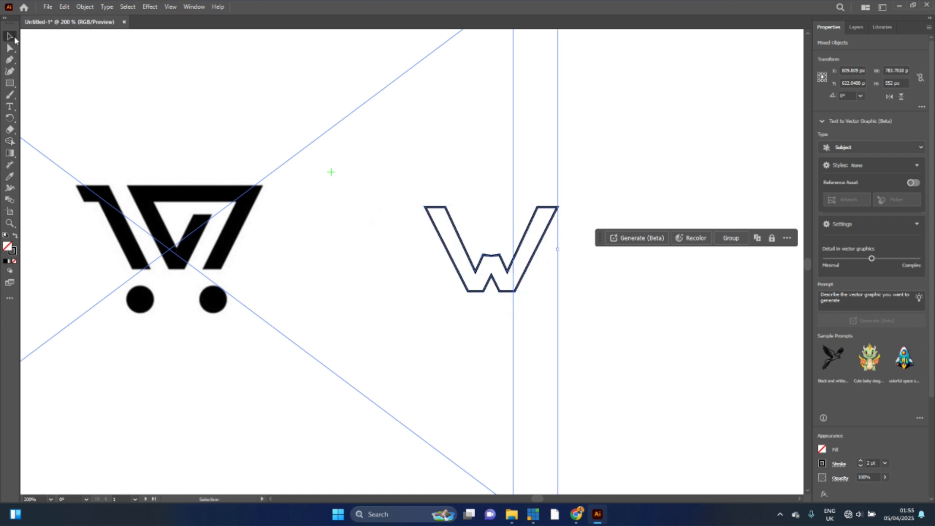
{"action": "scroll", "coordinate": [894, 421], "scroll_direction": "down", "scroll_amount": 3}
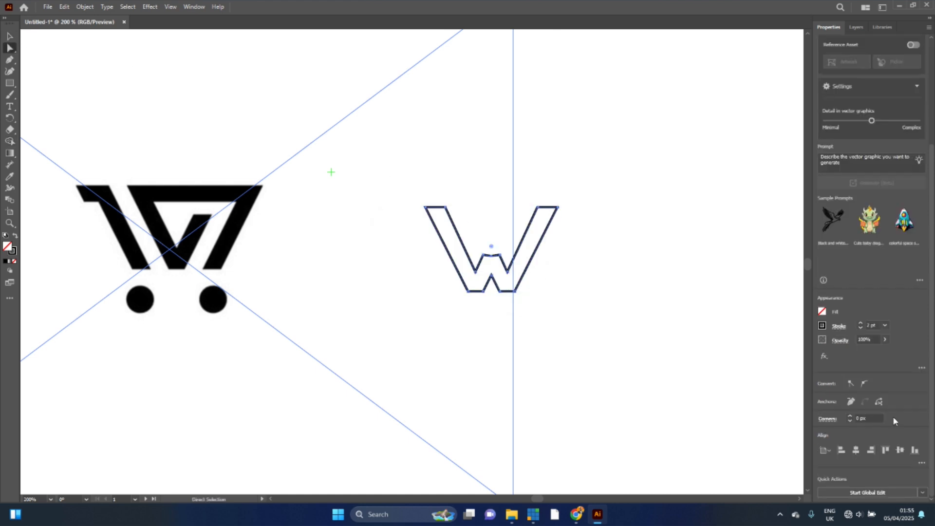
{"action": "left_click", "coordinate": [851, 401]}
{"action": "left_click", "coordinate": [13, 38]}
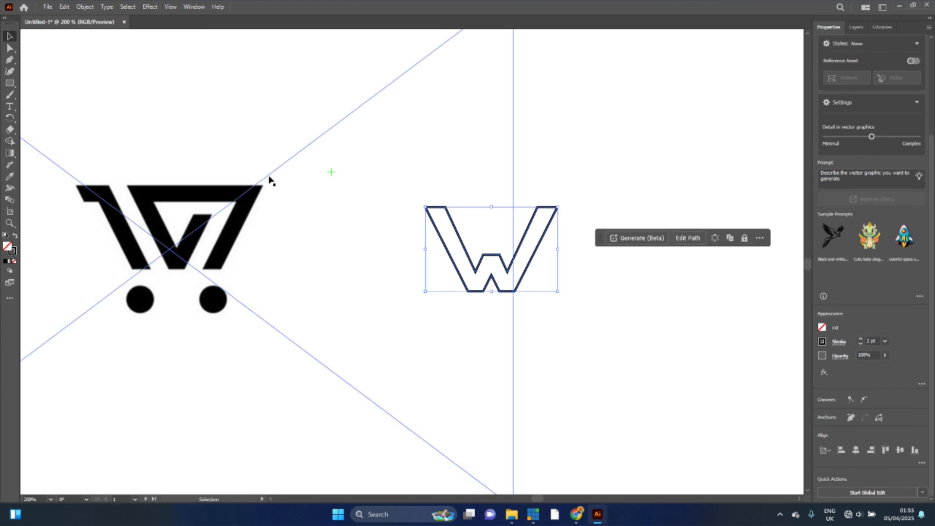
{"action": "left_click_drag", "start_coordinate": [454, 263], "coordinate": [534, 263]}
Draw a circle about 25 px across, fill it black without a stroke, and place it below the W's left edge
{"action": "left_click", "coordinate": [9, 83]}
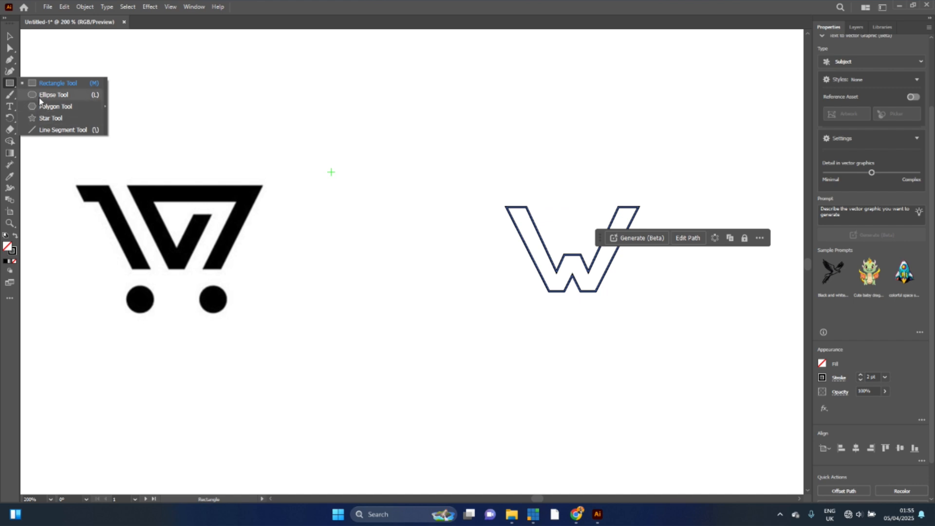
{"action": "left_click", "coordinate": [40, 97]}
{"action": "left_click_drag", "start_coordinate": [498, 303], "coordinate": [525, 327]}
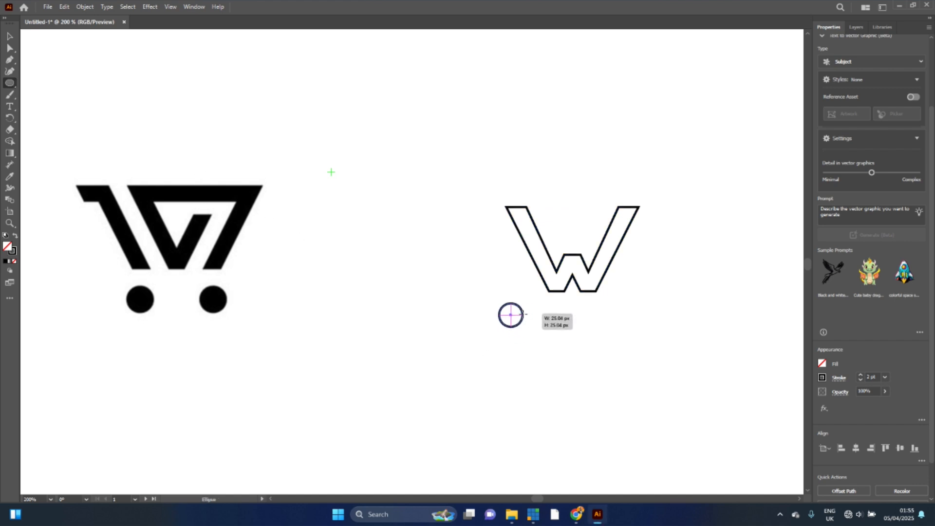
{"action": "left_click", "coordinate": [822, 363]}
{"action": "left_click", "coordinate": [738, 398]}
{"action": "left_click", "coordinate": [861, 380]}
{"action": "left_click", "coordinate": [860, 380]}
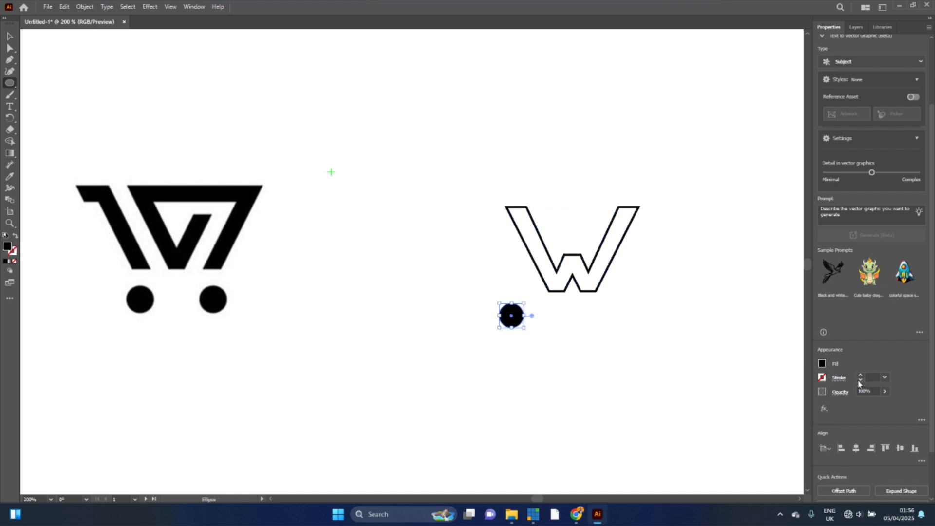
{"action": "key", "text": "v"}
{"action": "mouse_move", "coordinate": [511, 316]}
{"action": "left_mouse_down"}
{"action": "mouse_move", "coordinate": [530, 307]}
{"action": "mouse_move", "coordinate": [519, 309]}
{"action": "left_mouse_up"}
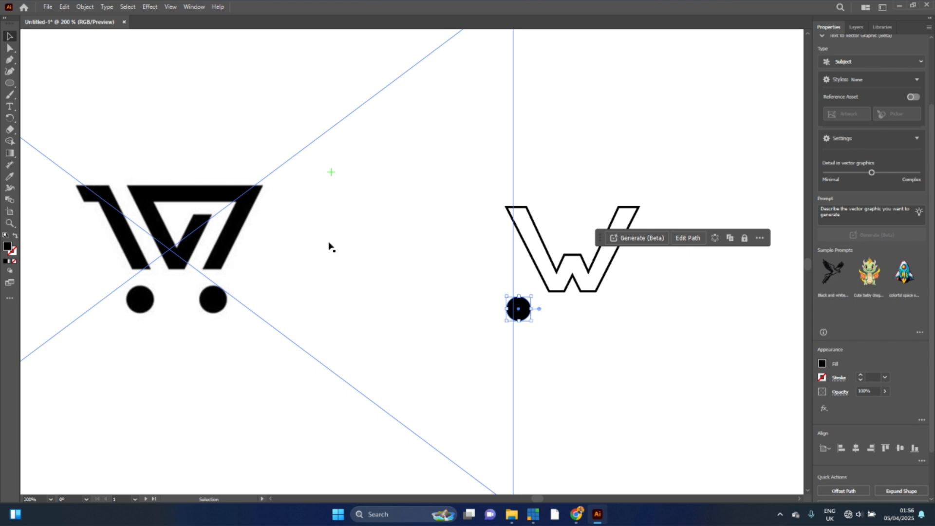
Move the cart image down and to the left, and rotate it clockwise about a quarter turn so its wheels face left
{"action": "mouse_move", "coordinate": [300, 236]}
{"action": "left_mouse_down"}
{"action": "mouse_move", "coordinate": [223, 236]}
{"action": "mouse_move", "coordinate": [263, 283]}
{"action": "mouse_move", "coordinate": [261, 319]}
{"action": "left_mouse_up"}
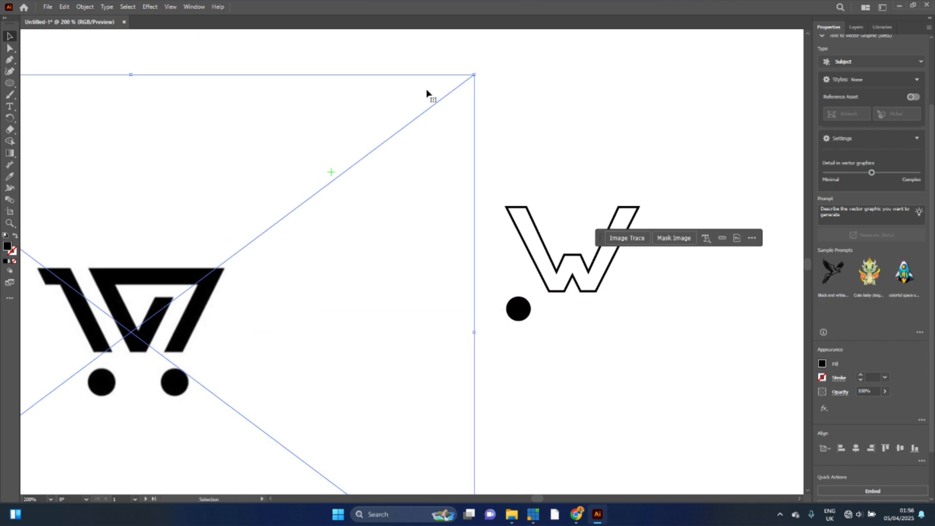
{"action": "left_click", "coordinate": [475, 332]}
{"action": "mouse_move", "coordinate": [476, 70]}
{"action": "left_mouse_down"}
{"action": "mouse_move", "coordinate": [498, 167]}
{"action": "mouse_move", "coordinate": [482, 467]}
{"action": "mouse_move", "coordinate": [520, 482]}
{"action": "mouse_move", "coordinate": [516, 476]}
{"action": "left_mouse_up"}
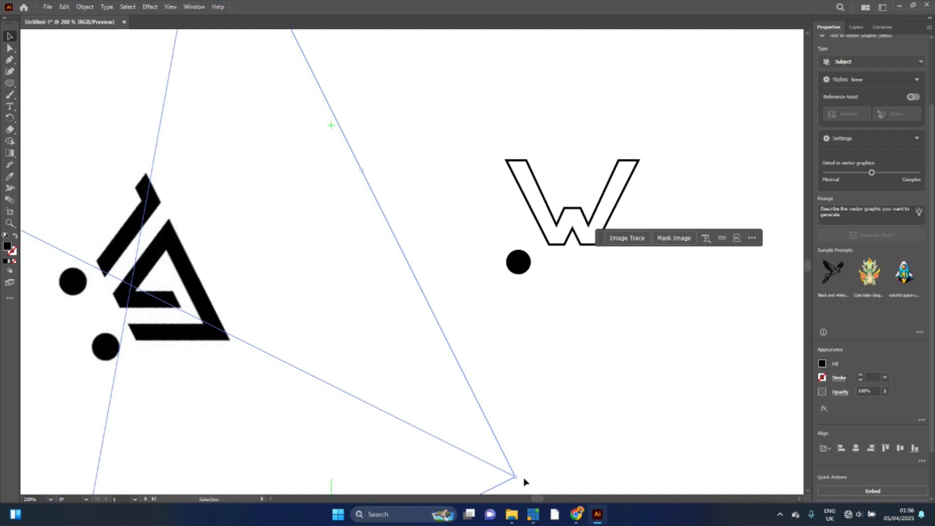
{"action": "mouse_move", "coordinate": [519, 480]}
{"action": "left_mouse_down"}
{"action": "mouse_move", "coordinate": [501, 495]}
{"action": "mouse_move", "coordinate": [349, 497]}
{"action": "mouse_move", "coordinate": [378, 447]}
{"action": "left_mouse_up"}
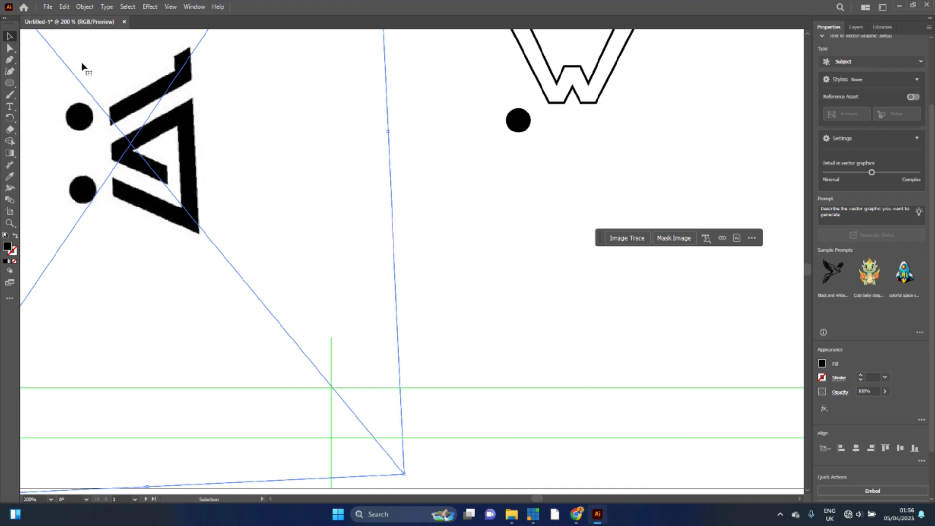
Start an S-shaped path over the rotated cart with the Pen tool, from the handle bar around to the lower bar's end
{"action": "left_click", "coordinate": [10, 60]}
{"action": "left_click", "coordinate": [171, 73]}
{"action": "left_click", "coordinate": [171, 91]}
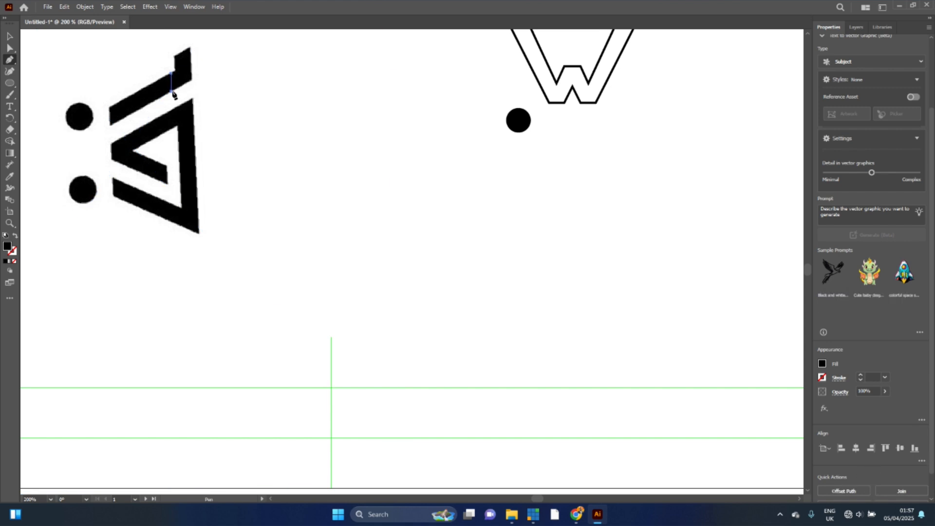
{"action": "left_click", "coordinate": [125, 116]}
{"action": "left_click", "coordinate": [128, 148]}
{"action": "left_click", "coordinate": [196, 180]}
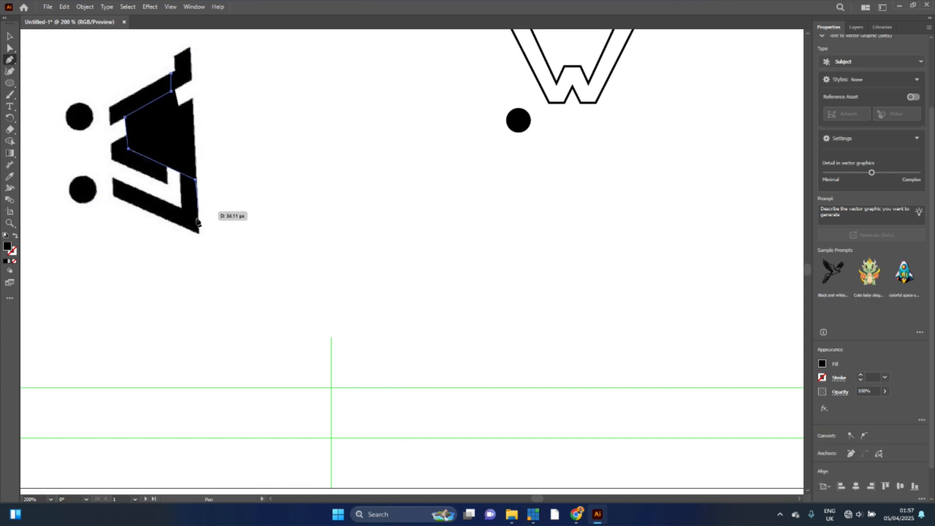
{"action": "left_click", "coordinate": [200, 234]}
{"action": "left_click", "coordinate": [112, 194]}
{"action": "left_click", "coordinate": [111, 177]}
Give the S path no fill and a 0.25 pt black stroke, and trace its remaining side back toward the starting point
{"action": "left_click", "coordinate": [822, 364]}
{"action": "left_click", "coordinate": [716, 397]}
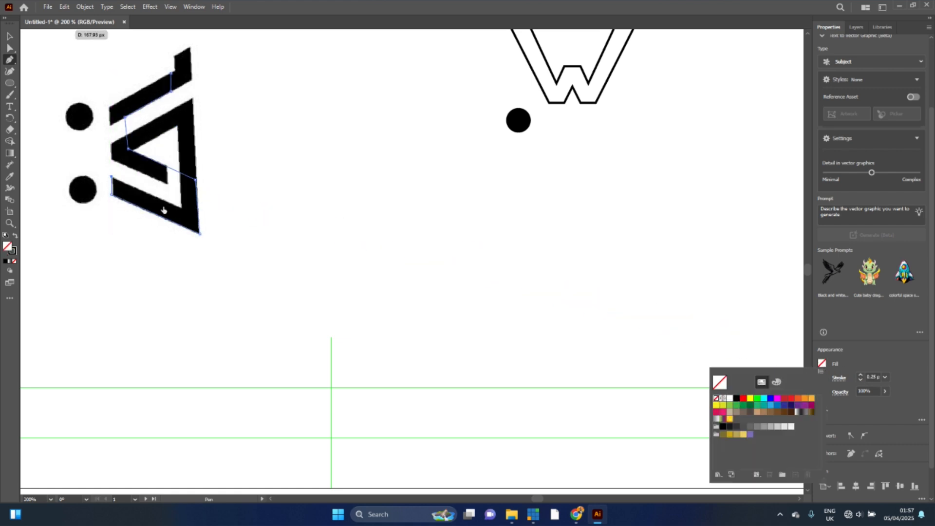
{"action": "left_click", "coordinate": [112, 178]}
{"action": "left_click", "coordinate": [181, 207]}
{"action": "left_click", "coordinate": [180, 188]}
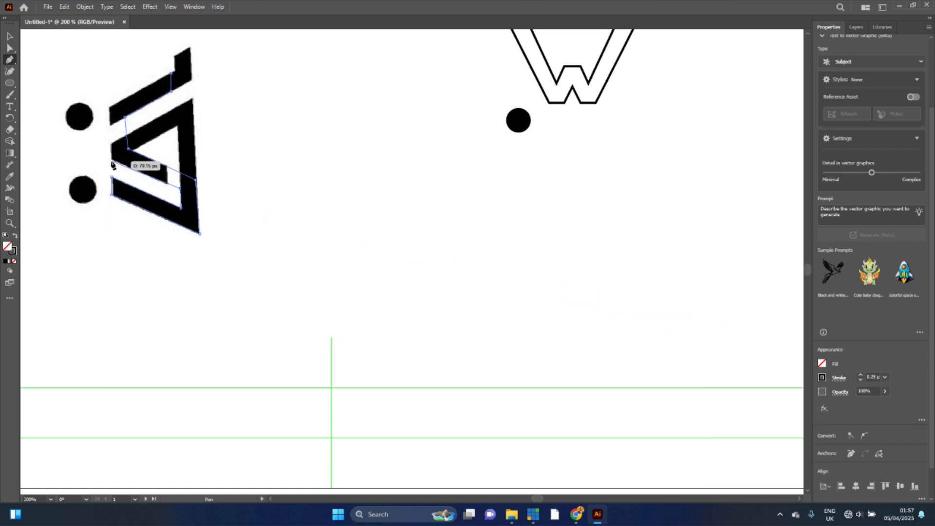
{"action": "key", "text": "ctrl+z"}
{"action": "key", "text": "ctrl+z"}
{"action": "left_click", "coordinate": [180, 208]}
{"action": "left_click", "coordinate": [180, 189]}
{"action": "left_click", "coordinate": [112, 161]}
{"action": "left_click", "coordinate": [109, 108]}
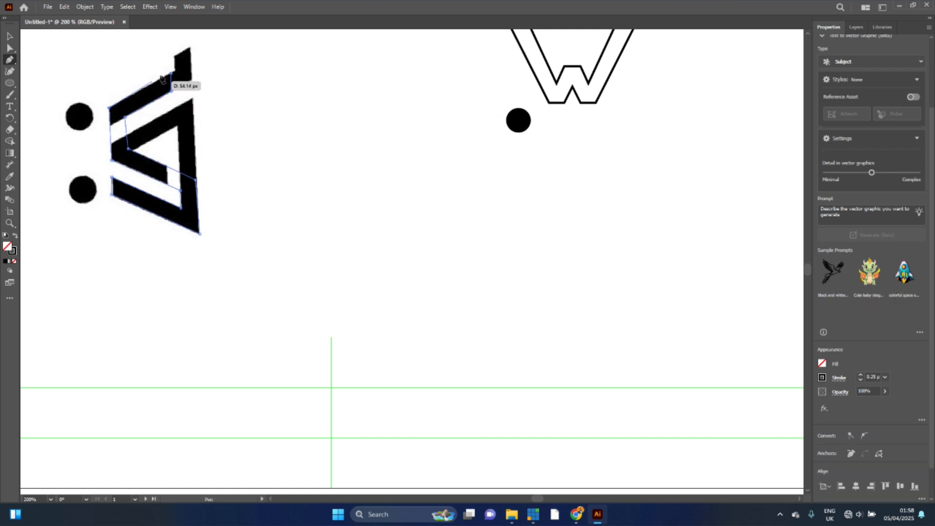
Position the S outline beside the W, clear of the cart image, and rotate the S outline counterclockwise about a quarter turn
{"action": "left_click", "coordinate": [10, 36]}
{"action": "mouse_move", "coordinate": [188, 189]}
{"action": "left_mouse_down"}
{"action": "mouse_move", "coordinate": [393, 221]}
{"action": "mouse_move", "coordinate": [428, 318]}
{"action": "mouse_move", "coordinate": [464, 194]}
{"action": "mouse_move", "coordinate": [553, 251]}
{"action": "left_mouse_up"}
{"action": "mouse_move", "coordinate": [591, 85]}
{"action": "left_mouse_down"}
{"action": "mouse_move", "coordinate": [633, 229]}
{"action": "mouse_move", "coordinate": [634, 271]}
{"action": "left_mouse_up"}
{"action": "left_click_drag", "start_coordinate": [443, 213], "coordinate": [272, 194]}
{"action": "left_click_drag", "start_coordinate": [367, 252], "coordinate": [273, 242]}
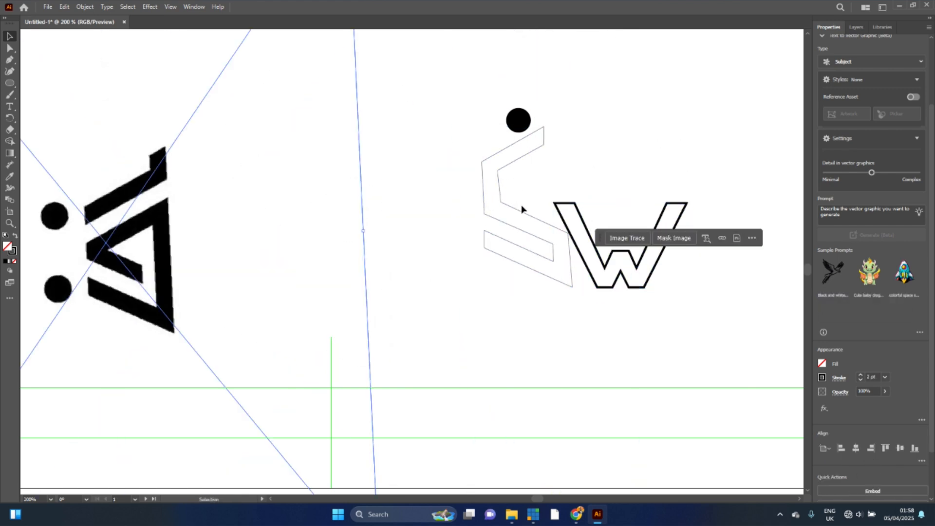
{"action": "mouse_move", "coordinate": [560, 261]}
{"action": "left_mouse_down"}
{"action": "mouse_move", "coordinate": [494, 304]}
{"action": "mouse_move", "coordinate": [535, 271]}
{"action": "mouse_move", "coordinate": [545, 199]}
{"action": "left_mouse_up"}
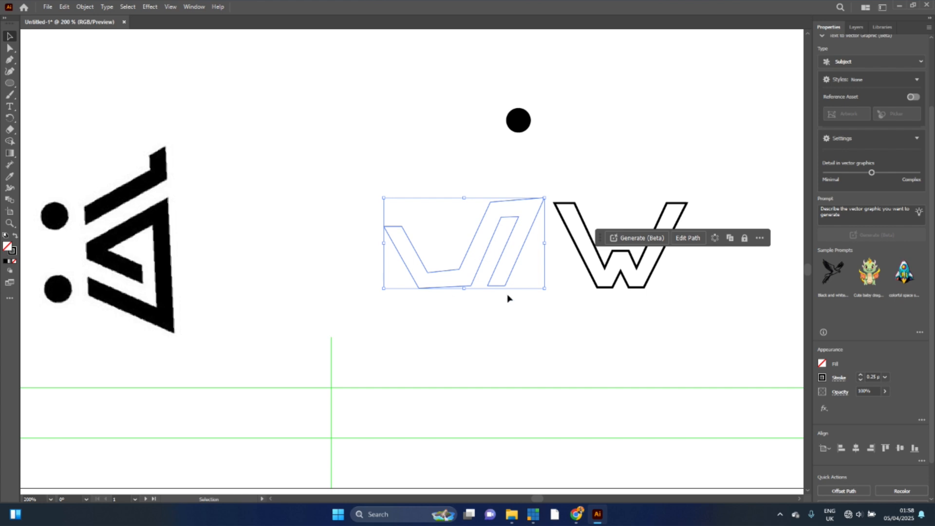
{"action": "left_click", "coordinate": [505, 347]}
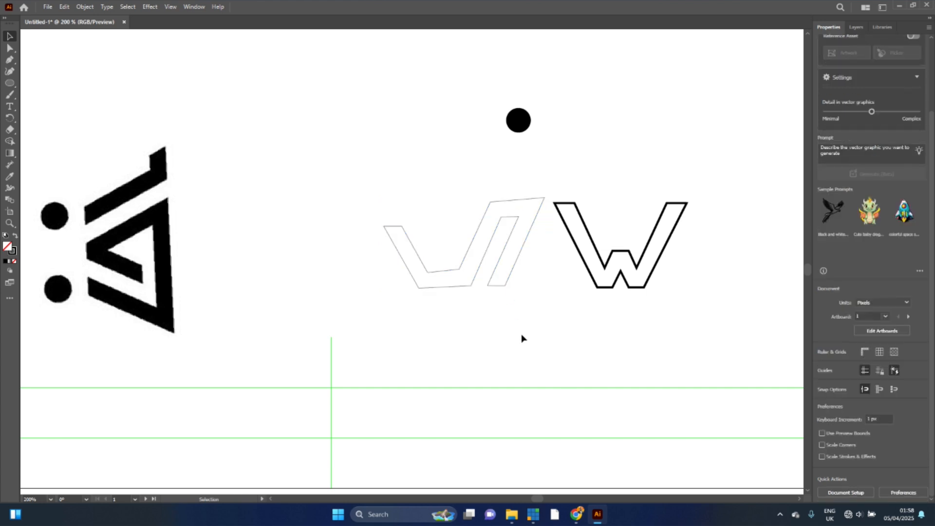
Fill the W shape with black and remove its stroke
{"action": "left_click", "coordinate": [635, 263]}
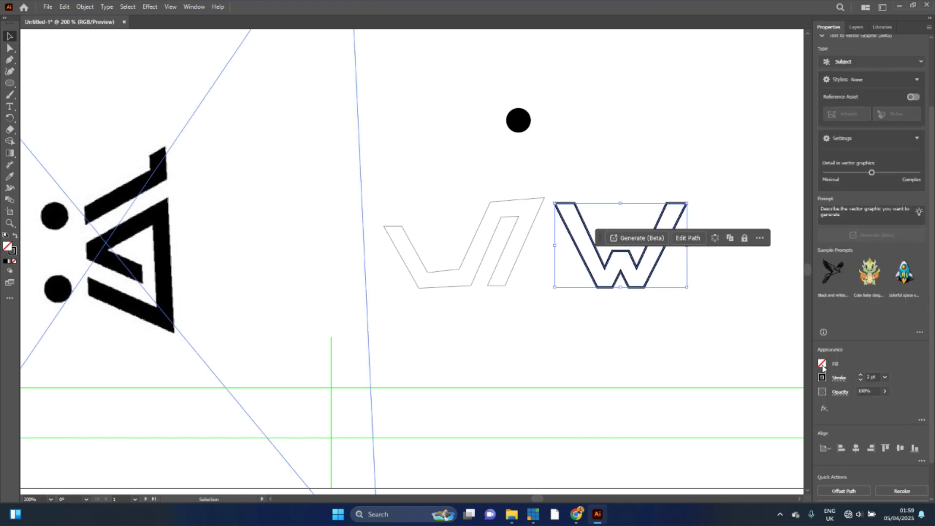
{"action": "left_click", "coordinate": [822, 364]}
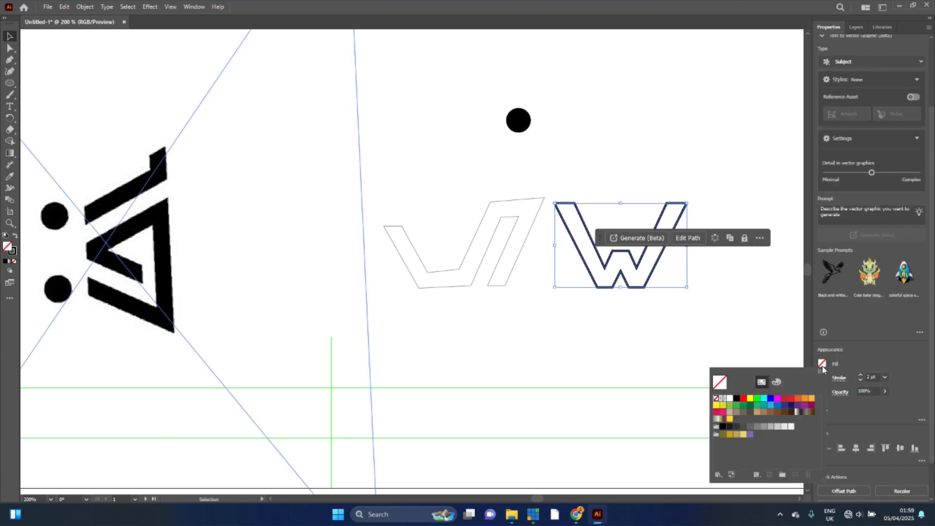
{"action": "left_click", "coordinate": [736, 399]}
{"action": "left_click", "coordinate": [860, 381]}
{"action": "left_click", "coordinate": [860, 380]}
{"action": "left_click", "coordinate": [860, 380]}
{"action": "left_click", "coordinate": [860, 381]}
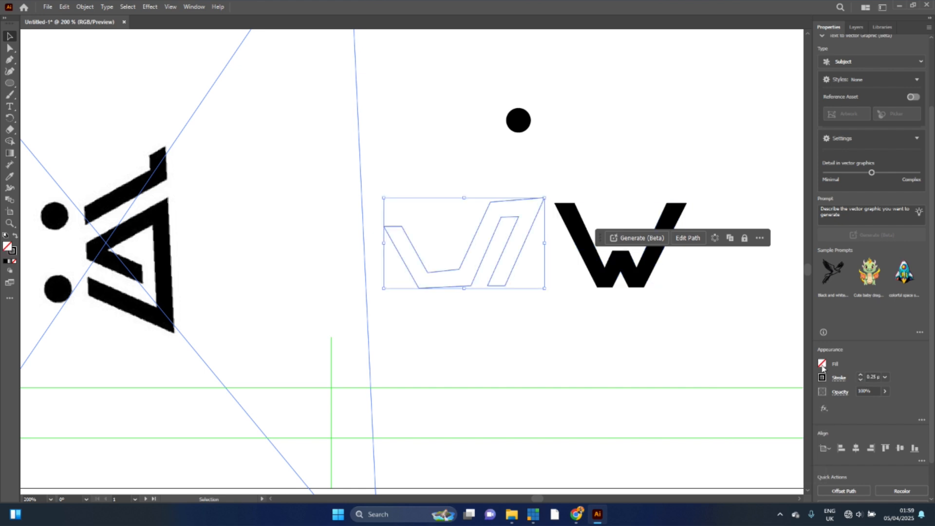
Fill the rotated S shape with black and remove its stroke
{"action": "left_click", "coordinate": [823, 365]}
{"action": "left_click", "coordinate": [736, 399]}
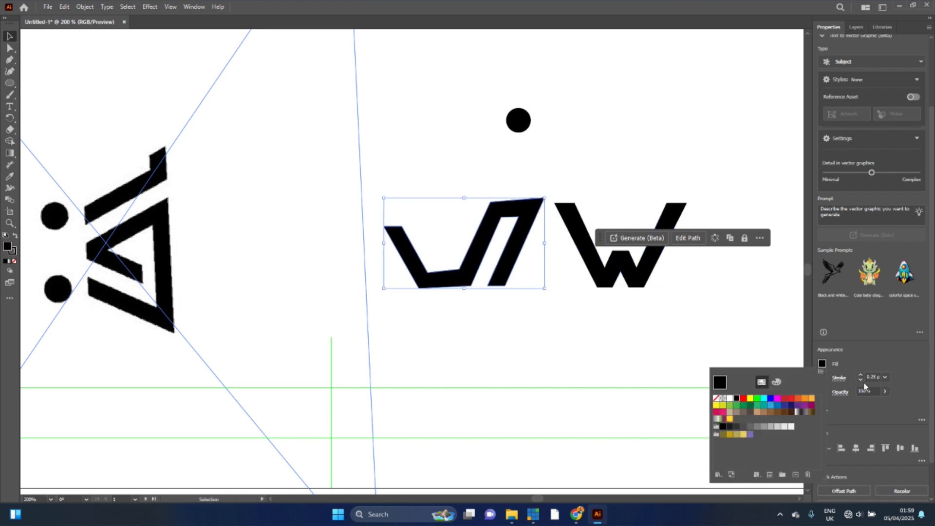
{"action": "left_click", "coordinate": [860, 381]}
{"action": "left_click", "coordinate": [860, 381]}
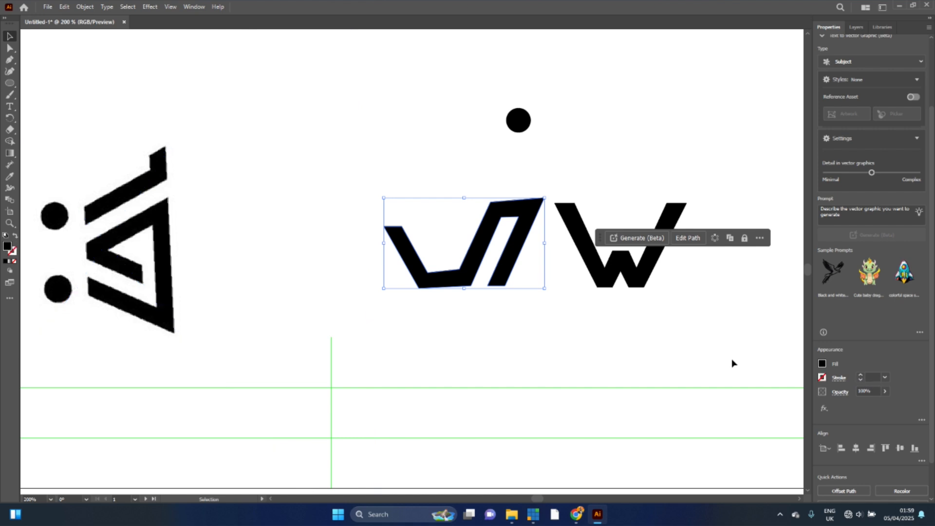
Shrink the W and fit it inside the S shape, and space the two circles beneath it as cart wheels
{"action": "left_click_drag", "start_coordinate": [642, 253], "coordinate": [451, 229]}
{"action": "left_click_drag", "start_coordinate": [441, 166], "coordinate": [442, 192]}
{"action": "left_click_drag", "start_coordinate": [444, 234], "coordinate": [447, 244]}
{"action": "left_click_drag", "start_coordinate": [521, 122], "coordinate": [492, 308]}
{"action": "left_click_drag", "start_coordinate": [454, 253], "coordinate": [451, 255]}
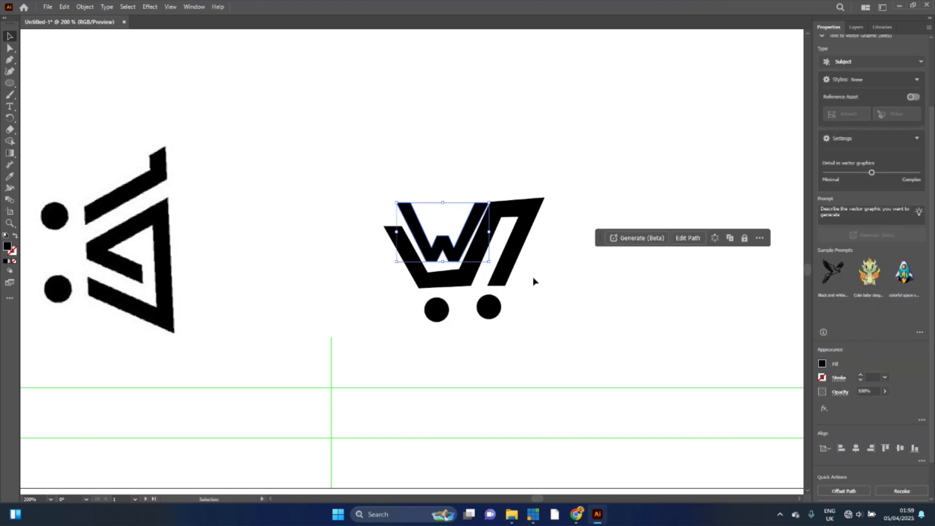
{"action": "left_click", "coordinate": [560, 301]}
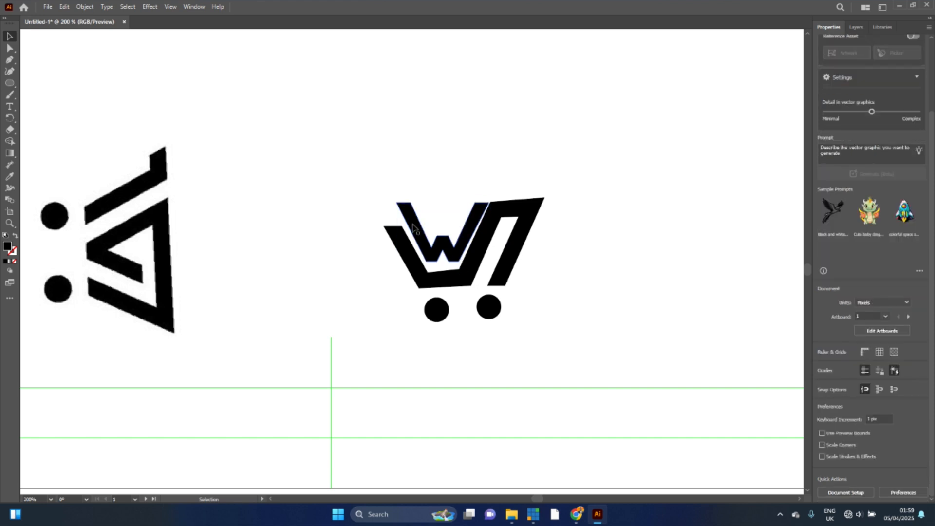
{"action": "mouse_move", "coordinate": [291, 246]}
{"action": "left_mouse_down"}
{"action": "mouse_move", "coordinate": [248, 239]}
{"action": "mouse_move", "coordinate": [287, 246]}
{"action": "left_mouse_up"}
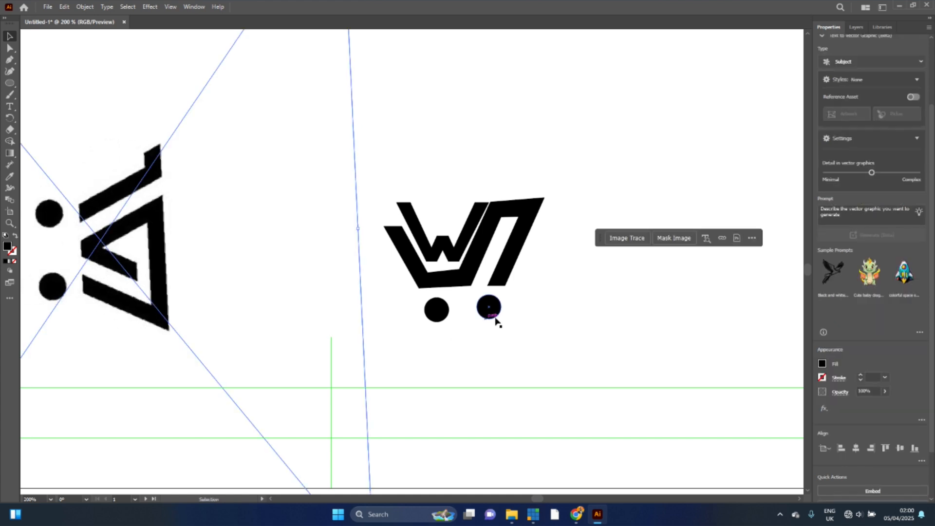
{"action": "left_click_drag", "start_coordinate": [498, 310], "coordinate": [510, 308]}
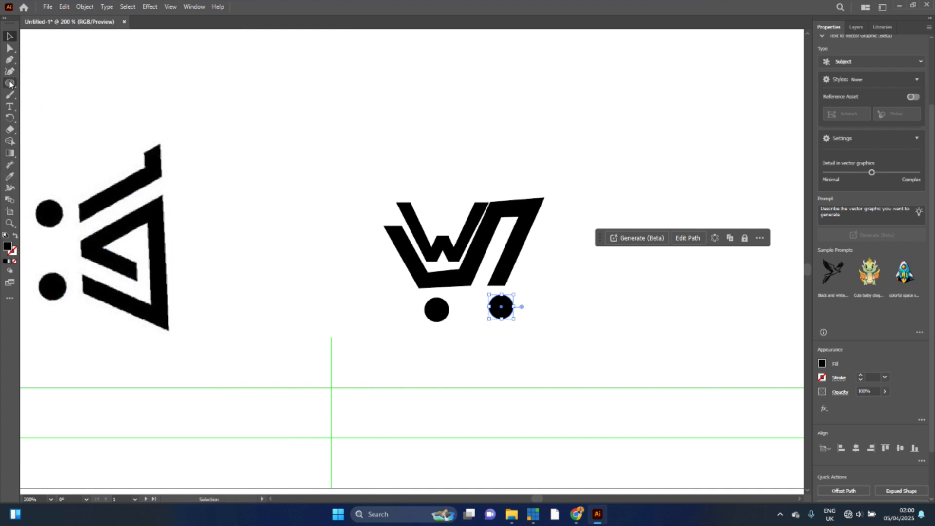
Draw a tall, narrow black rectangle and place it over the outer right end of the S shape
{"action": "left_click_drag", "start_coordinate": [10, 83], "coordinate": [47, 82]}
{"action": "mouse_move", "coordinate": [469, 63]}
{"action": "left_mouse_down"}
{"action": "mouse_move", "coordinate": [514, 115]}
{"action": "mouse_move", "coordinate": [487, 249]}
{"action": "left_mouse_up"}
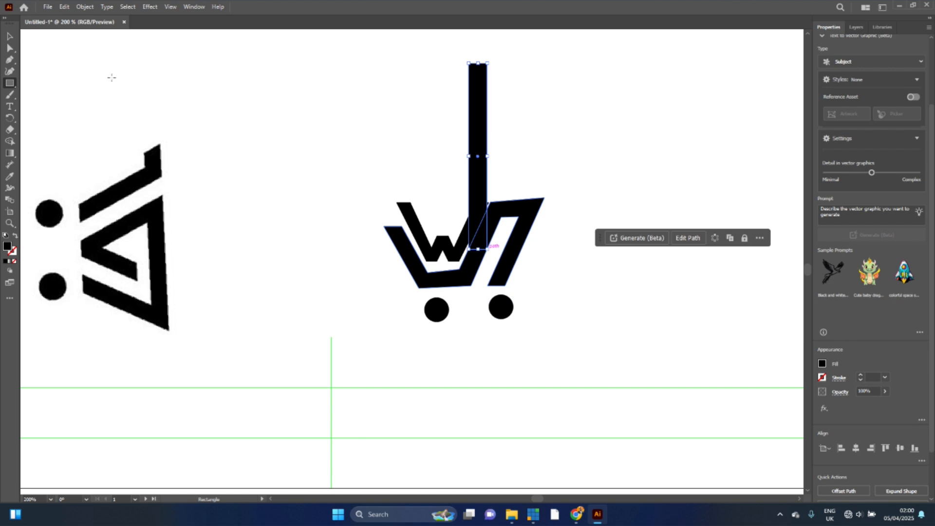
{"action": "left_click", "coordinate": [11, 36]}
{"action": "left_click_drag", "start_coordinate": [479, 133], "coordinate": [552, 200]}
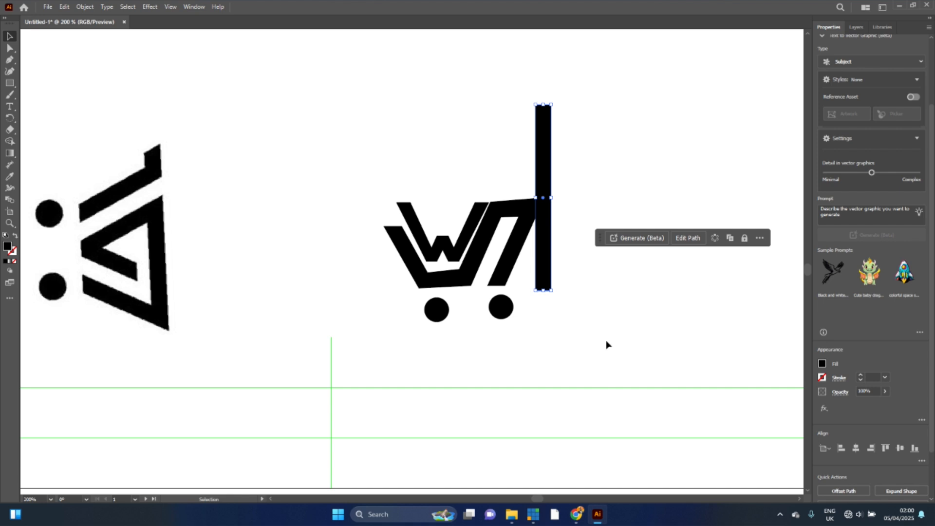
Rotate the rectangle clockwise to match the slant of the S's outer stroke and align it over that stroke
{"action": "left_click_drag", "start_coordinate": [554, 294], "coordinate": [518, 299]}
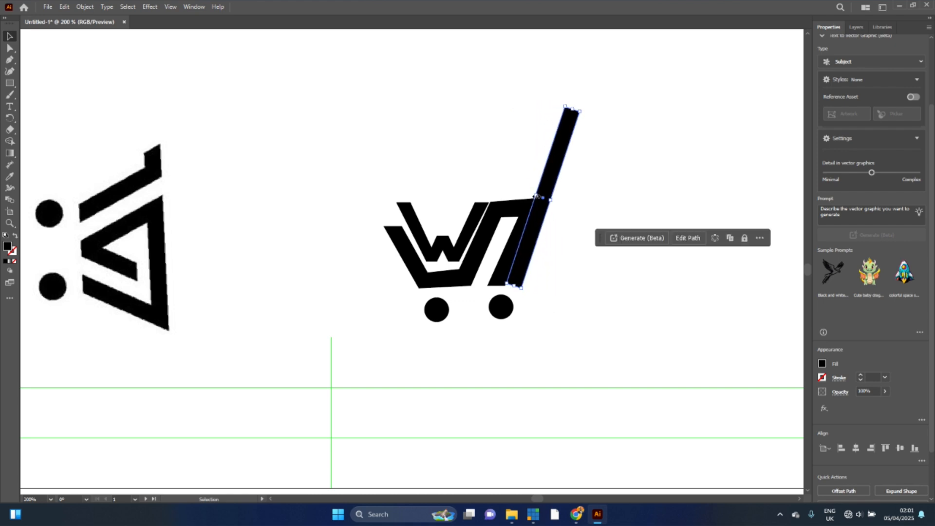
{"action": "mouse_move", "coordinate": [556, 181]}
{"action": "left_mouse_down"}
{"action": "mouse_move", "coordinate": [545, 179]}
{"action": "mouse_move", "coordinate": [581, 183]}
{"action": "mouse_move", "coordinate": [564, 188]}
{"action": "left_mouse_up"}
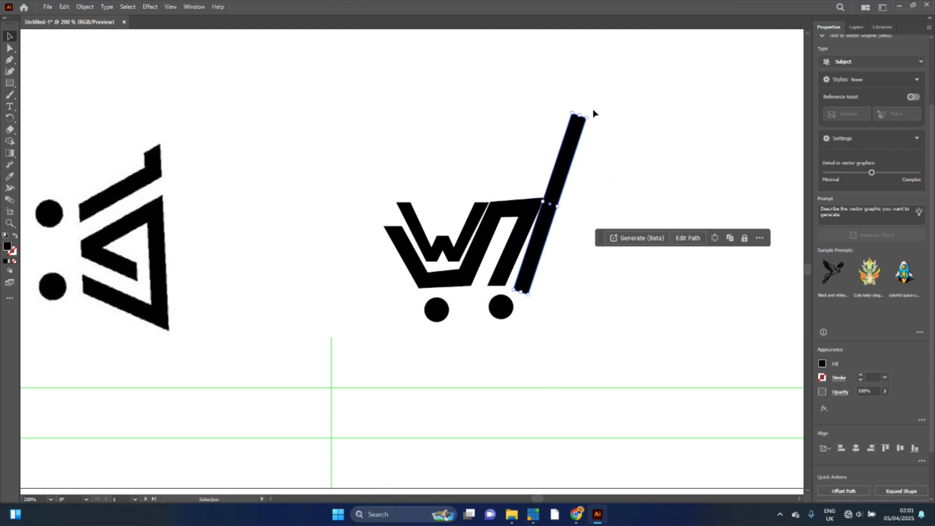
{"action": "left_click_drag", "start_coordinate": [586, 115], "coordinate": [599, 117]}
{"action": "mouse_move", "coordinate": [576, 154]}
{"action": "left_mouse_down"}
{"action": "mouse_move", "coordinate": [561, 146]}
{"action": "mouse_move", "coordinate": [568, 153]}
{"action": "mouse_move", "coordinate": [559, 155]}
{"action": "left_mouse_up"}
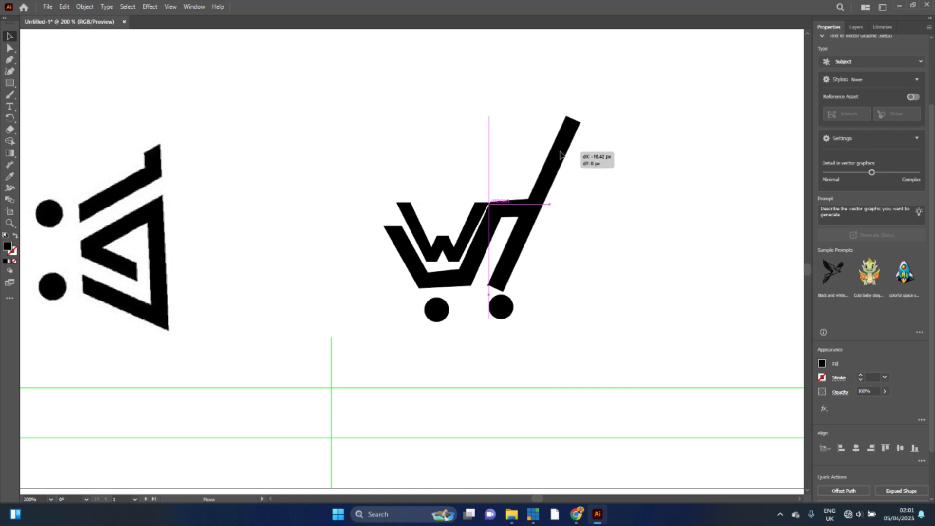
{"action": "left_click_drag", "start_coordinate": [560, 154], "coordinate": [560, 154]}
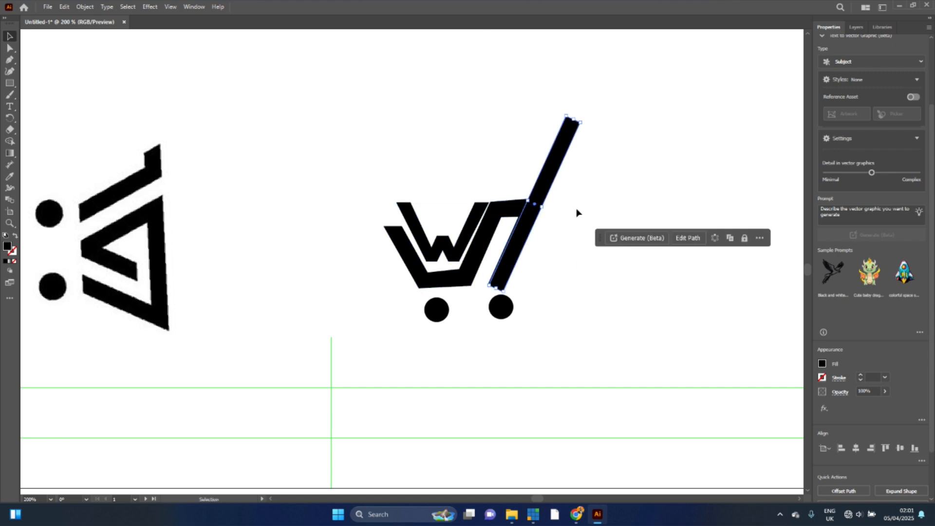
Duplicate the slanted bar over the S's middle stroke, and reflect another copy vertically to cover its left stroke
{"action": "left_click_drag", "start_coordinate": [550, 172], "coordinate": [550, 173]}
{"action": "left_click_drag", "start_coordinate": [552, 177], "coordinate": [429, 177]}
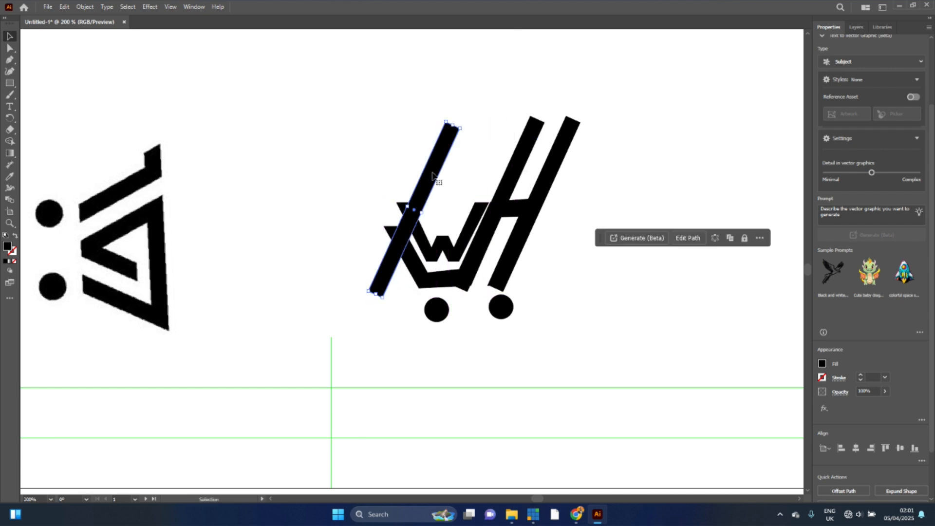
{"action": "right_click", "coordinate": [433, 175]}
{"action": "mouse_move", "coordinate": [494, 421]}
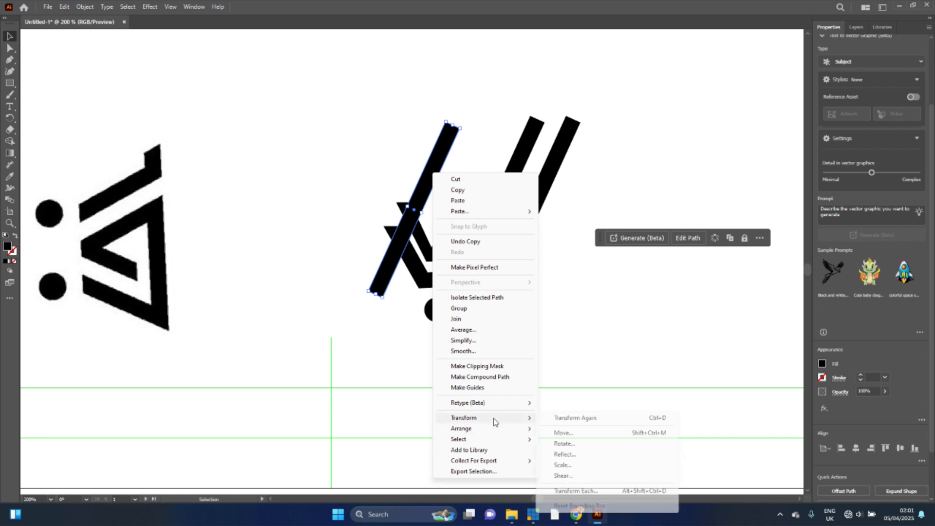
{"action": "left_click", "coordinate": [566, 454]}
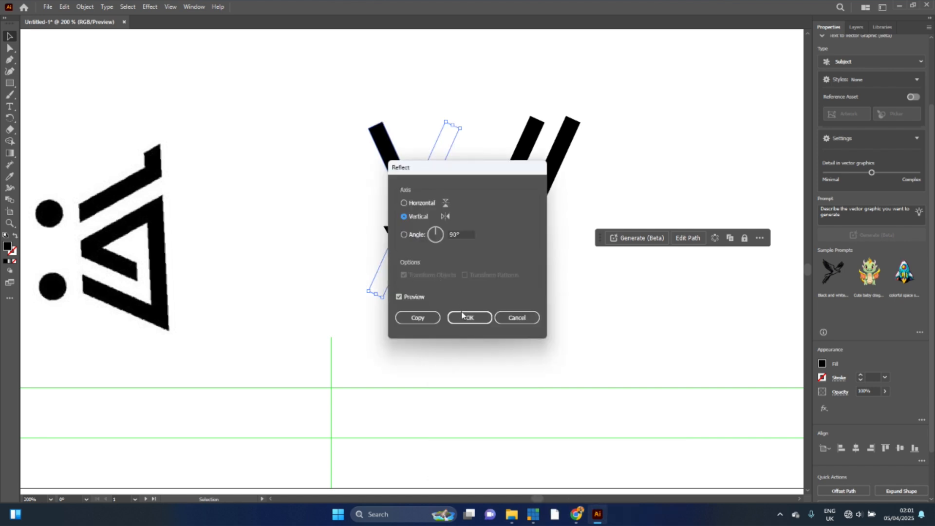
{"action": "left_click", "coordinate": [466, 317]}
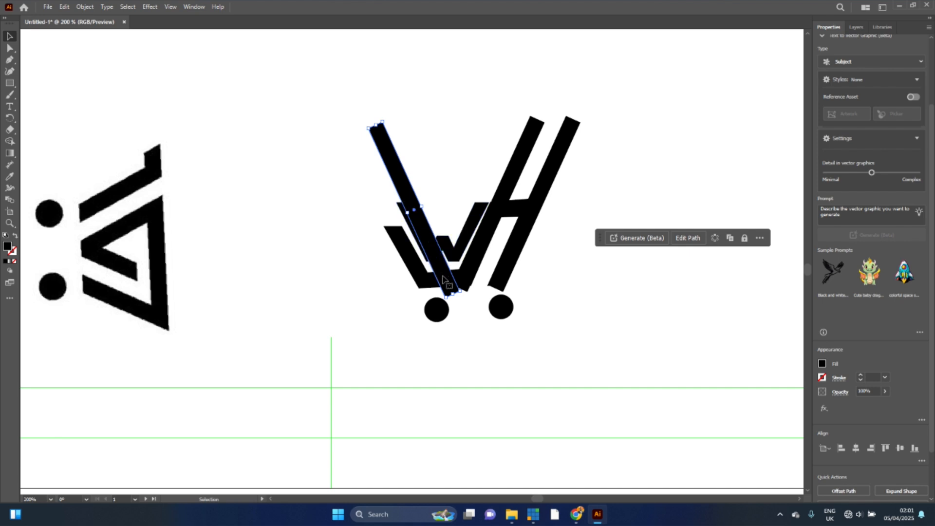
{"action": "left_click_drag", "start_coordinate": [444, 282], "coordinate": [417, 281]}
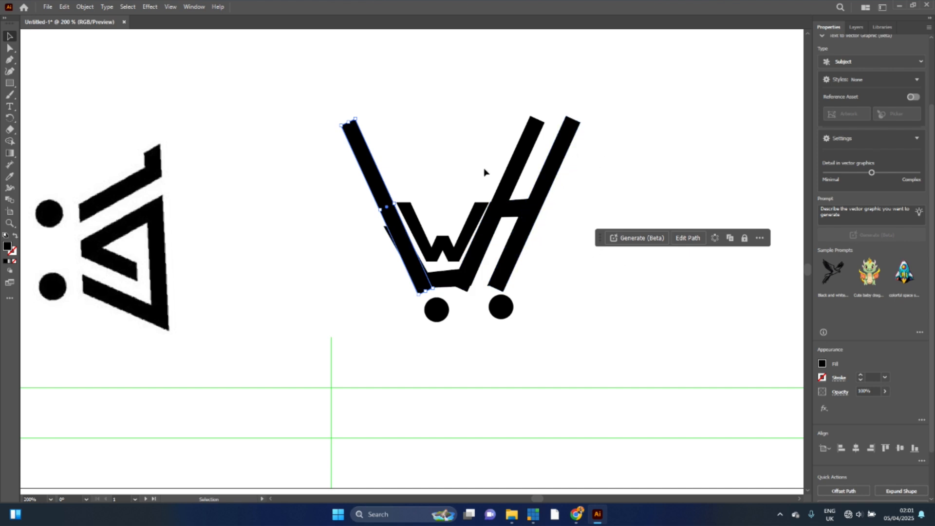
Place a slightly smaller copy of the slanted bar over the W's right stroke and move both clear of the S
{"action": "left_click", "coordinate": [537, 209]}
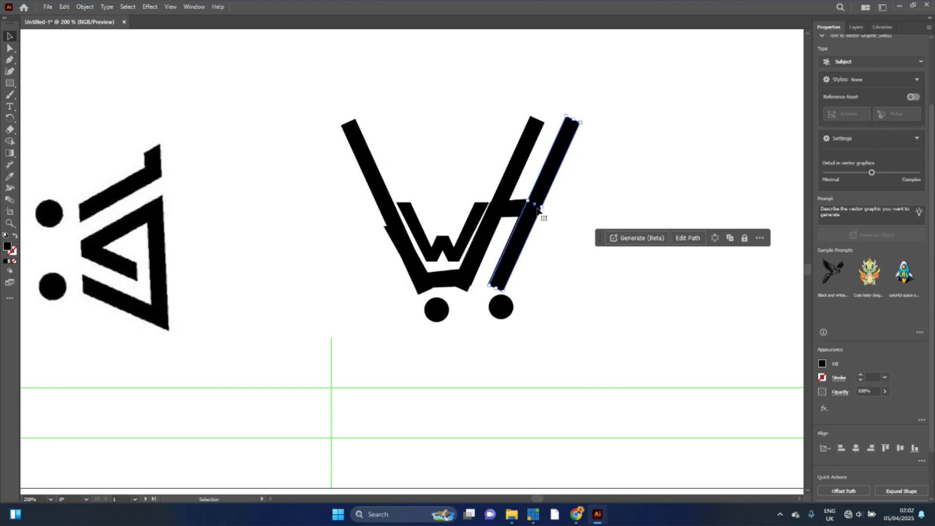
{"action": "left_click_drag", "start_coordinate": [537, 209], "coordinate": [484, 201]}
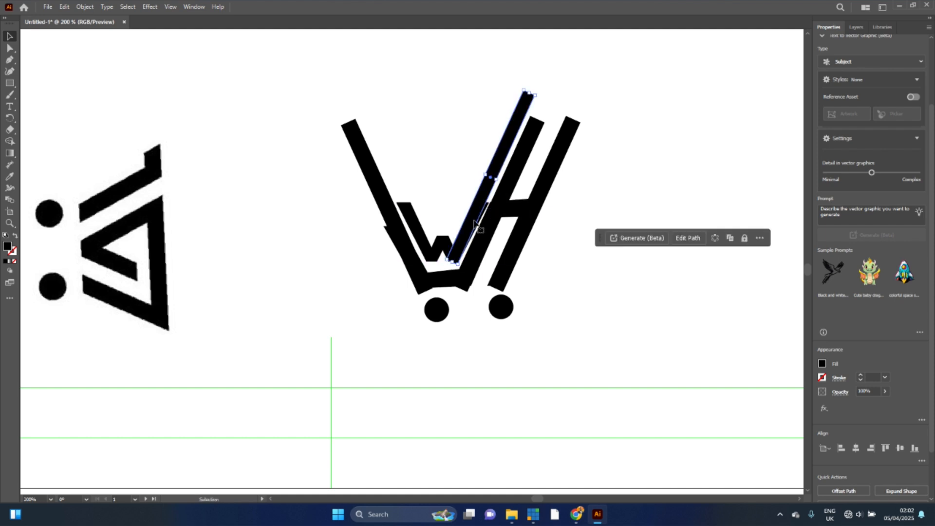
{"action": "left_click_drag", "start_coordinate": [433, 188], "coordinate": [255, 228]}
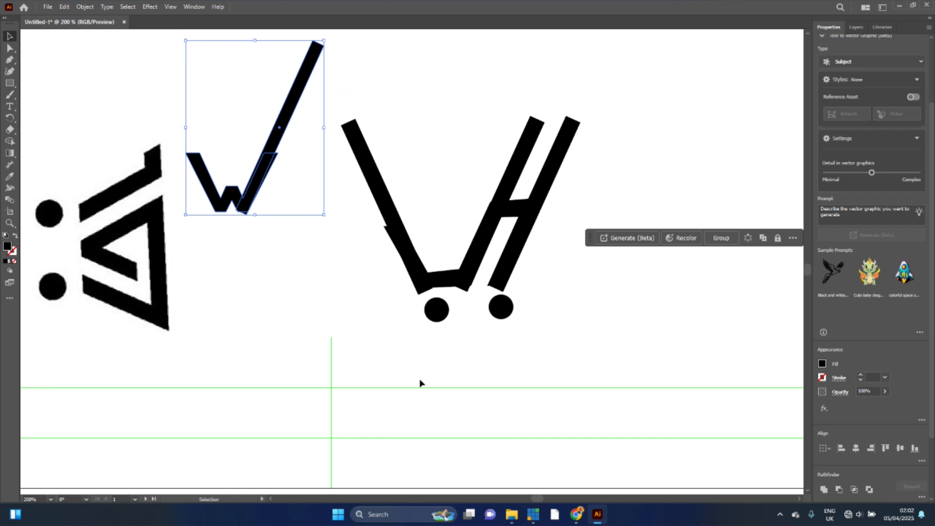
{"action": "left_click", "coordinate": [340, 223]}
Turn a copy of the left bar horizontal and lay duplicates across the S at its base and its upper crossbar
{"action": "left_click", "coordinate": [372, 181]}
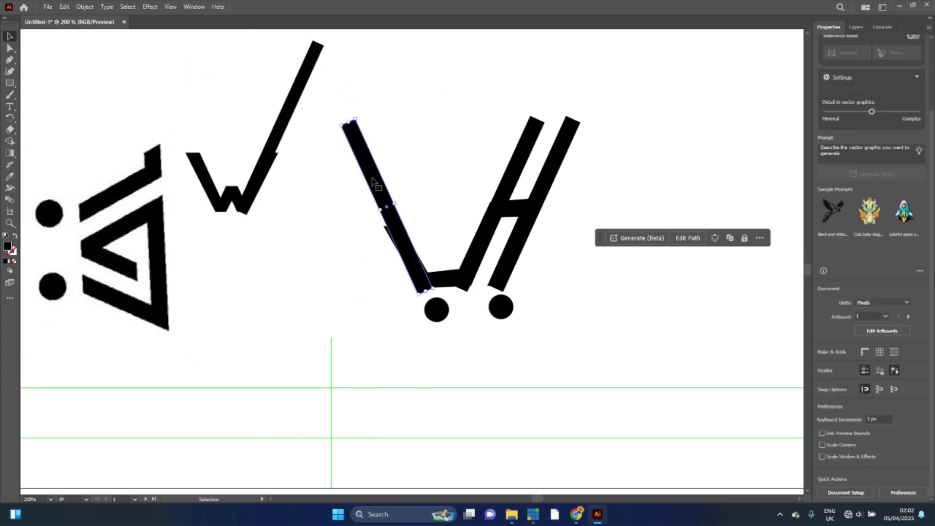
{"action": "left_click_drag", "start_coordinate": [372, 182], "coordinate": [635, 265]}
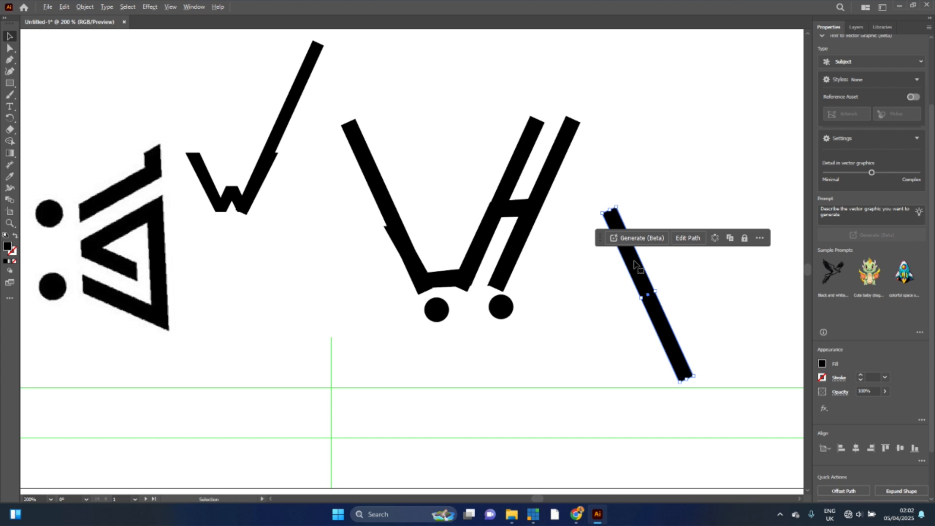
{"action": "left_click_drag", "start_coordinate": [615, 205], "coordinate": [531, 284]}
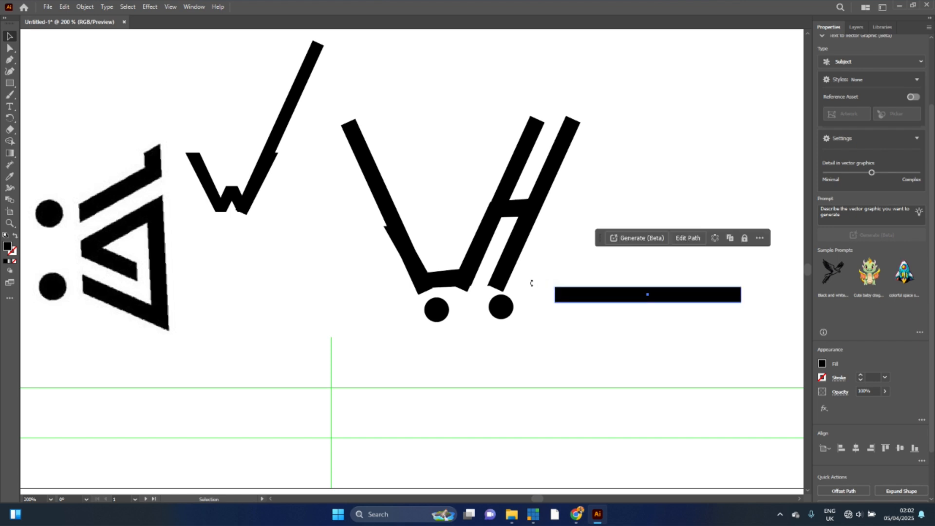
{"action": "left_click_drag", "start_coordinate": [653, 300], "coordinate": [519, 209]}
{"action": "key", "text": "a"}
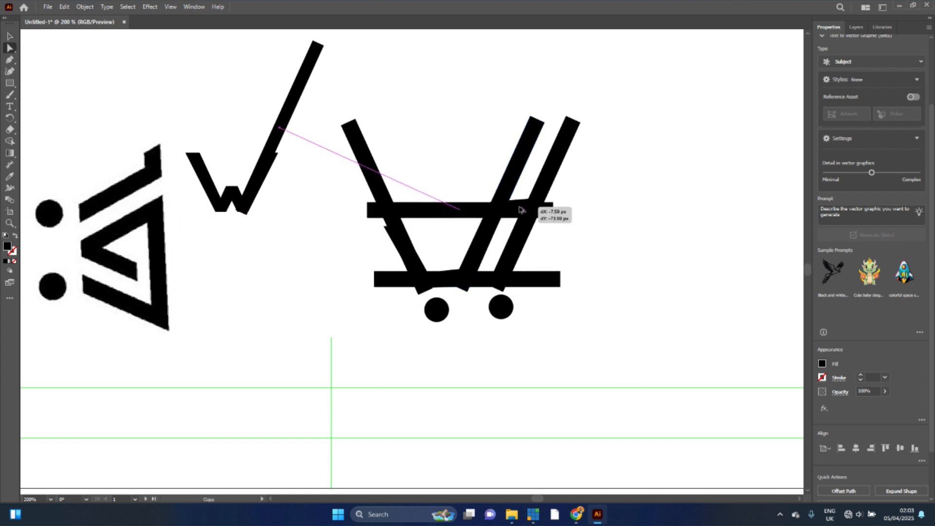
{"action": "left_click_drag", "start_coordinate": [519, 210], "coordinate": [520, 209]}
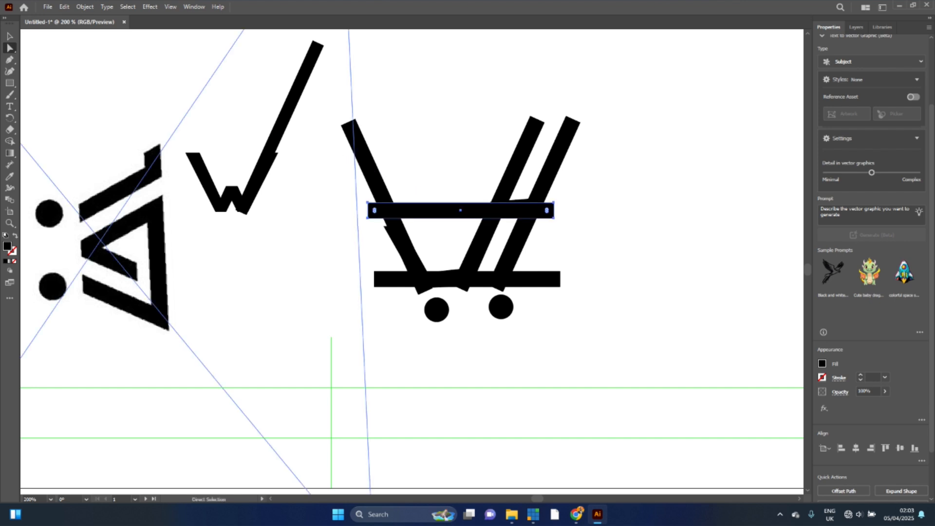
{"action": "left_click_drag", "start_coordinate": [655, 321], "coordinate": [556, 322]}
{"action": "left_click_drag", "start_coordinate": [615, 292], "coordinate": [323, 191]}
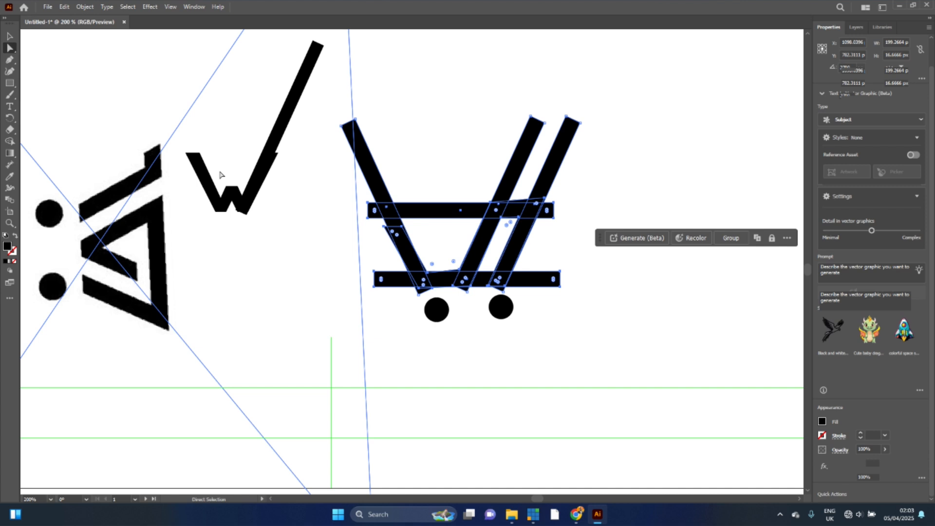
{"action": "left_click", "coordinate": [10, 144]}
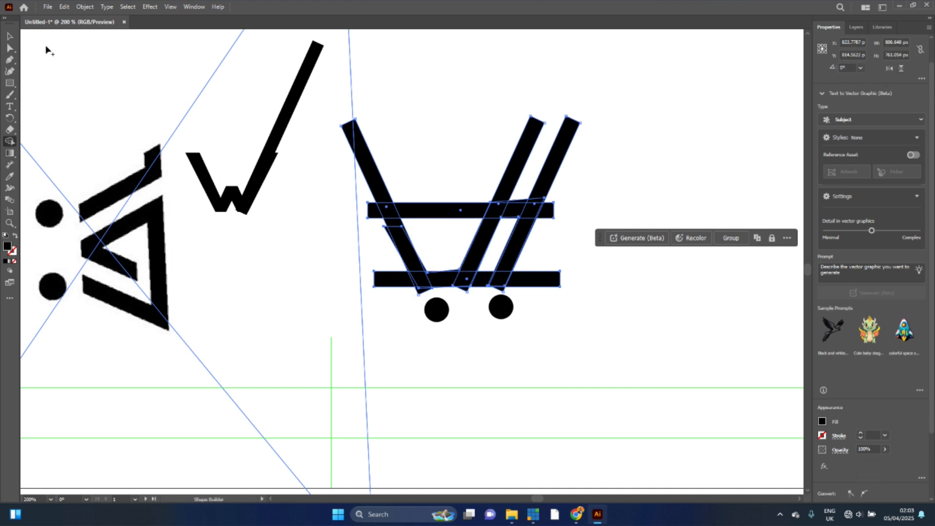
{"action": "left_click", "coordinate": [11, 37]}
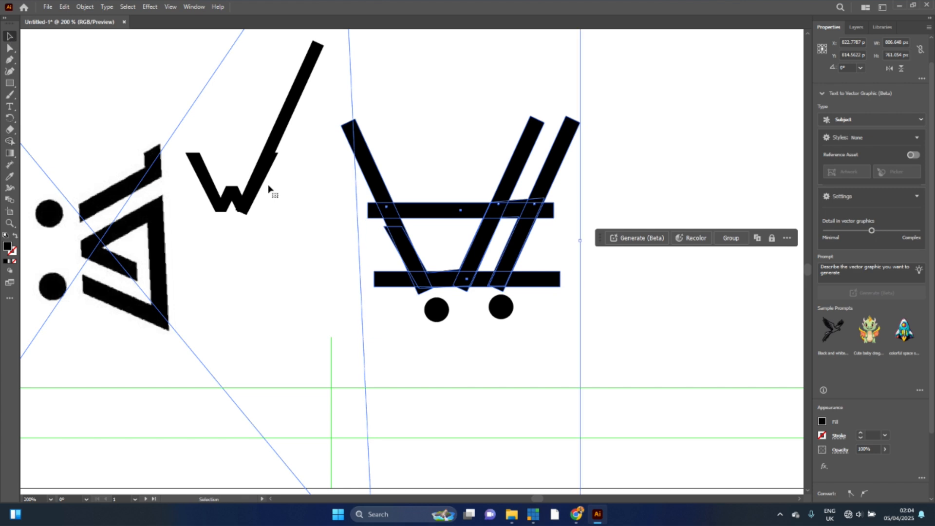
{"action": "left_click", "coordinate": [682, 324]}
Move the traced S aside and merge the bar segments that follow its form into one S with the Shape Builder
{"action": "left_click_drag", "start_coordinate": [394, 227], "coordinate": [621, 287]}
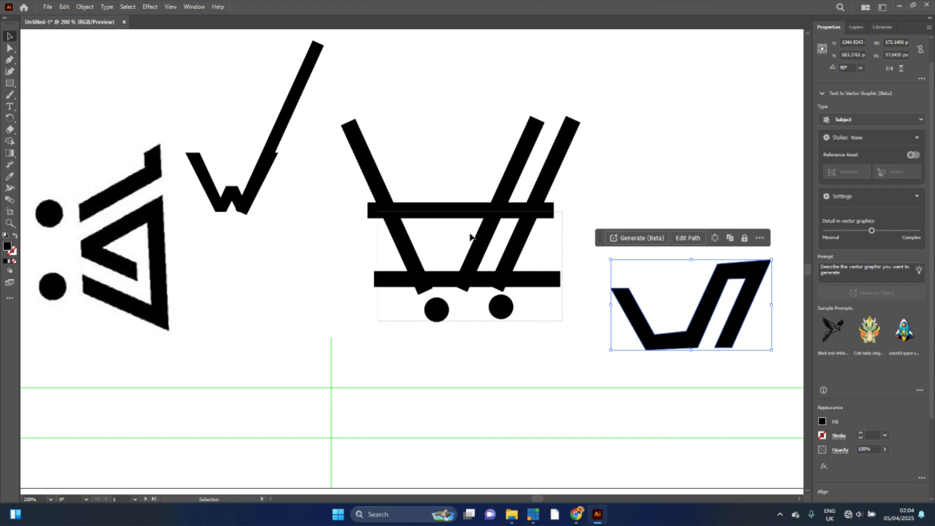
{"action": "left_click", "coordinate": [387, 216]}
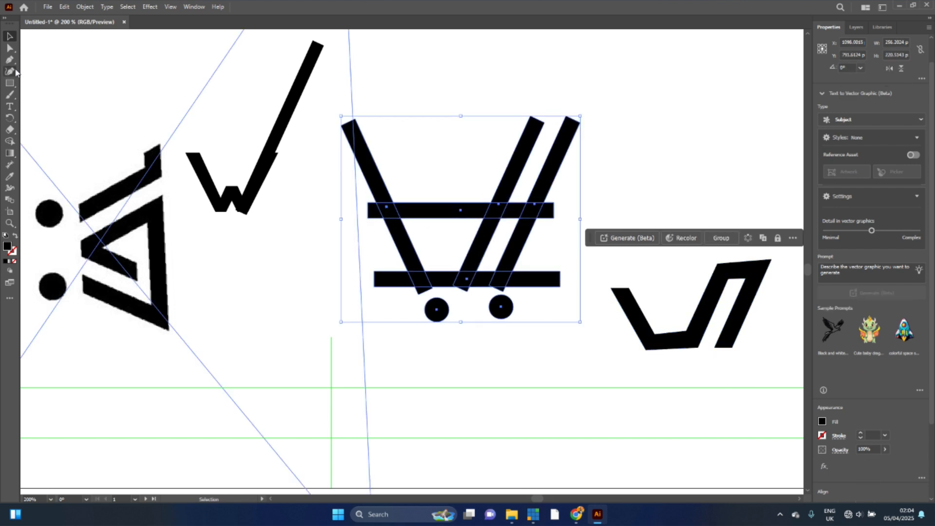
{"action": "left_click", "coordinate": [10, 142]}
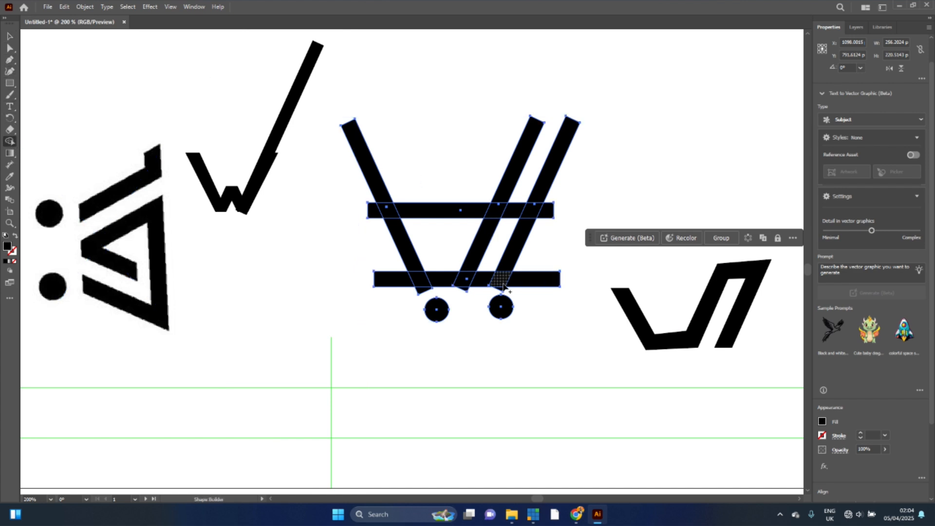
{"action": "left_click_drag", "start_coordinate": [502, 285], "coordinate": [512, 262]}
{"action": "mouse_move", "coordinate": [533, 223]}
{"action": "left_mouse_down"}
{"action": "mouse_move", "coordinate": [537, 211]}
{"action": "mouse_move", "coordinate": [498, 213]}
{"action": "mouse_move", "coordinate": [480, 264]}
{"action": "mouse_move", "coordinate": [463, 279]}
{"action": "mouse_move", "coordinate": [419, 285]}
{"action": "left_mouse_up"}
{"action": "left_click_drag", "start_coordinate": [398, 244], "coordinate": [399, 244]}
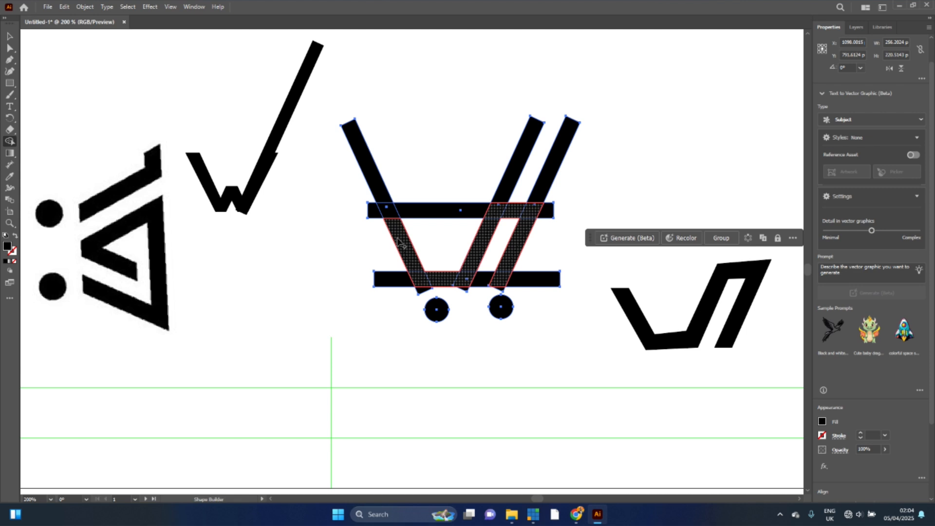
{"action": "left_click_drag", "start_coordinate": [399, 244], "coordinate": [398, 245]}
Move the newly built S out of the construction bars and delete the old traced S
{"action": "key", "text": "v"}
{"action": "left_click_drag", "start_coordinate": [468, 274], "coordinate": [700, 218]}
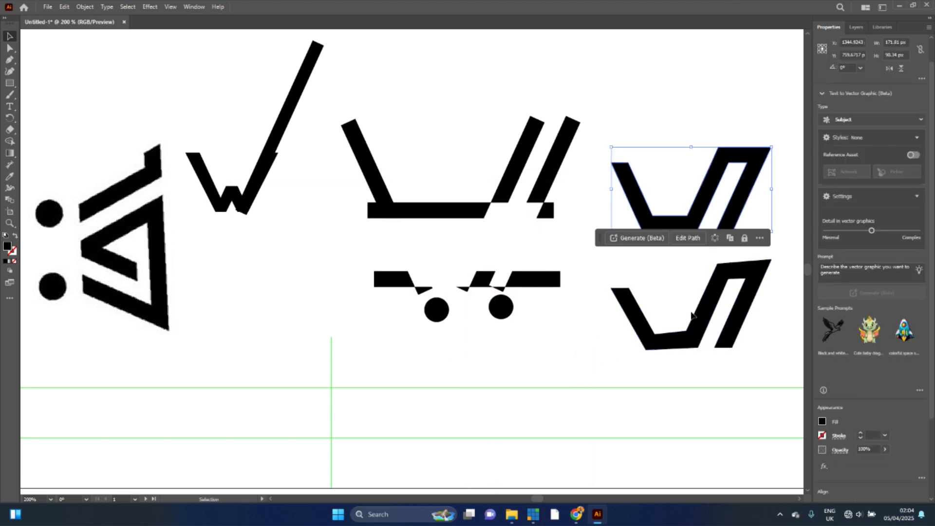
{"action": "left_click", "coordinate": [746, 127]}
{"action": "left_click", "coordinate": [732, 229]}
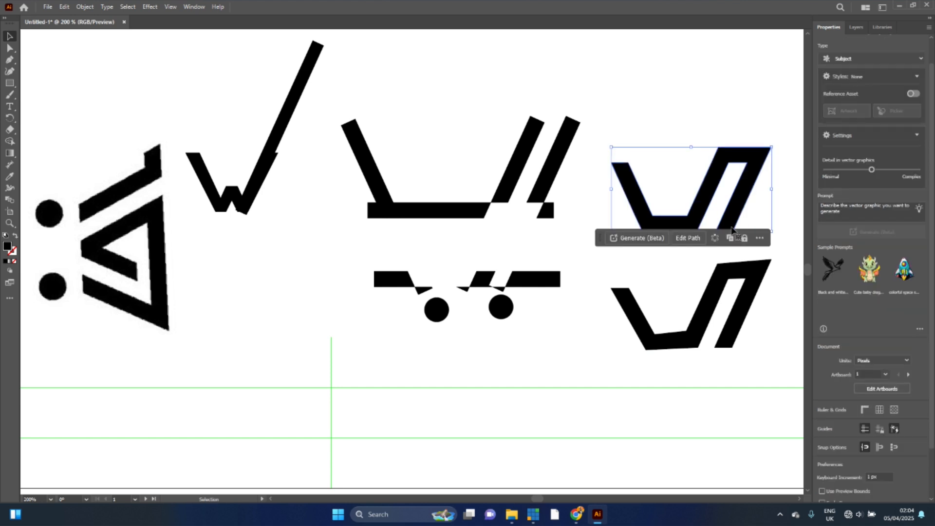
{"action": "left_click", "coordinate": [706, 296]}
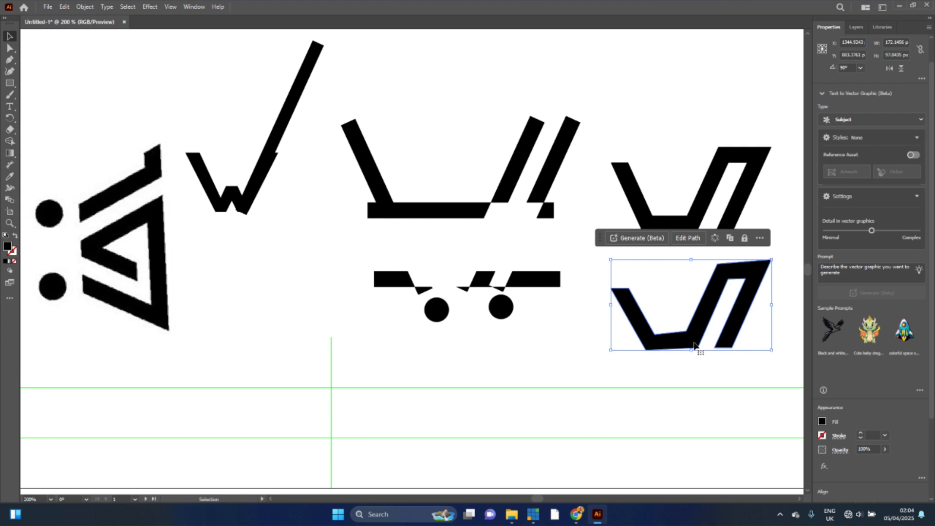
{"action": "key", "text": "Delete"}
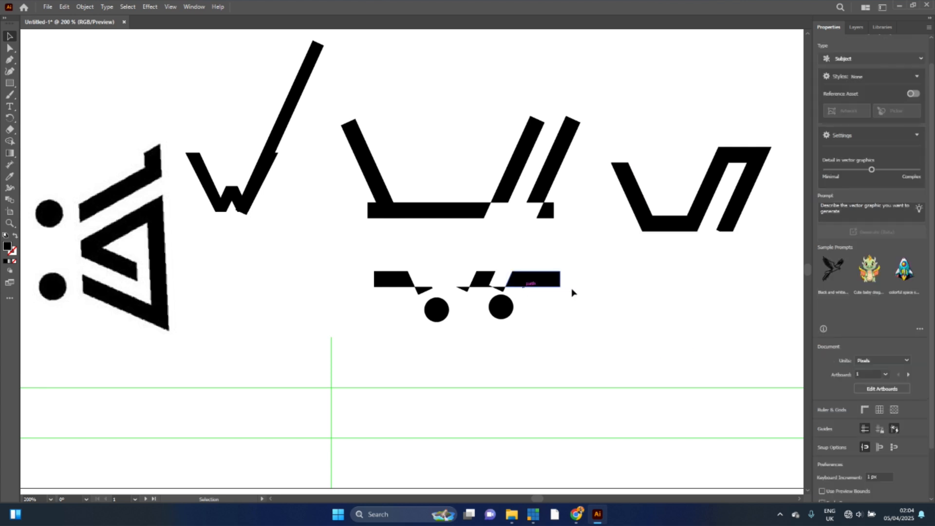
Delete the leftover bar fragments and place the new S above the two wheels
{"action": "left_click_drag", "start_coordinate": [470, 253], "coordinate": [368, 161]}
{"action": "key", "text": "Delete"}
{"action": "left_click_drag", "start_coordinate": [516, 263], "coordinate": [407, 291]}
{"action": "key", "text": "Delete"}
{"action": "left_click_drag", "start_coordinate": [688, 216], "coordinate": [475, 278]}
Align the slanted bar with the outer edge of the traced W's right arm and add a parallel copy on its inner side
{"action": "mouse_move", "coordinate": [283, 131]}
{"action": "left_mouse_down"}
{"action": "mouse_move", "coordinate": [291, 125]}
{"action": "mouse_move", "coordinate": [280, 131]}
{"action": "left_mouse_up"}
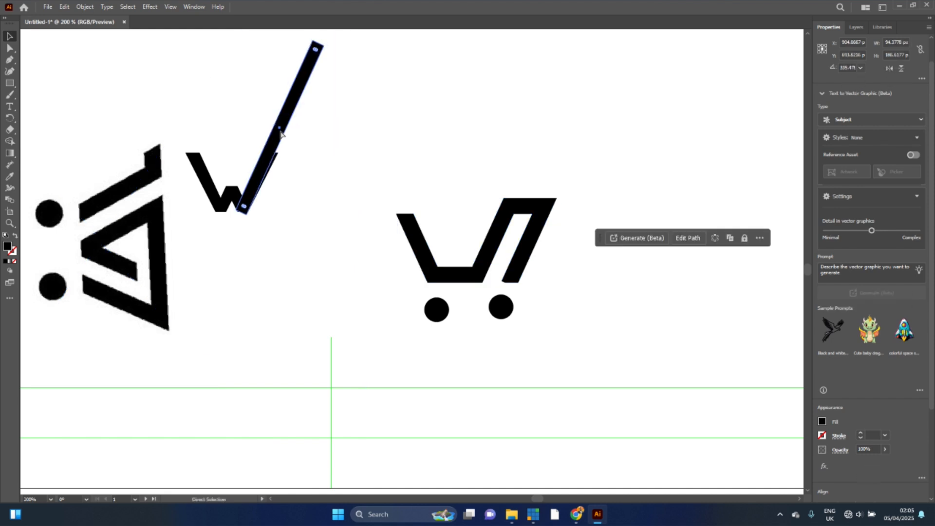
{"action": "key", "text": "ctrl+equal"}
{"action": "left_click_drag", "start_coordinate": [415, 265], "coordinate": [380, 264]}
Reflect a copy of both slanted bars vertically and position the mirrored pair along the W's left arm
{"action": "left_click", "coordinate": [423, 252], "text": "shift"}
{"action": "right_click", "coordinate": [424, 252]}
{"action": "mouse_move", "coordinate": [455, 442]}
{"action": "left_click", "coordinate": [573, 391]}
{"action": "left_click", "coordinate": [424, 314]}
{"action": "left_click_drag", "start_coordinate": [438, 376], "coordinate": [345, 376]}
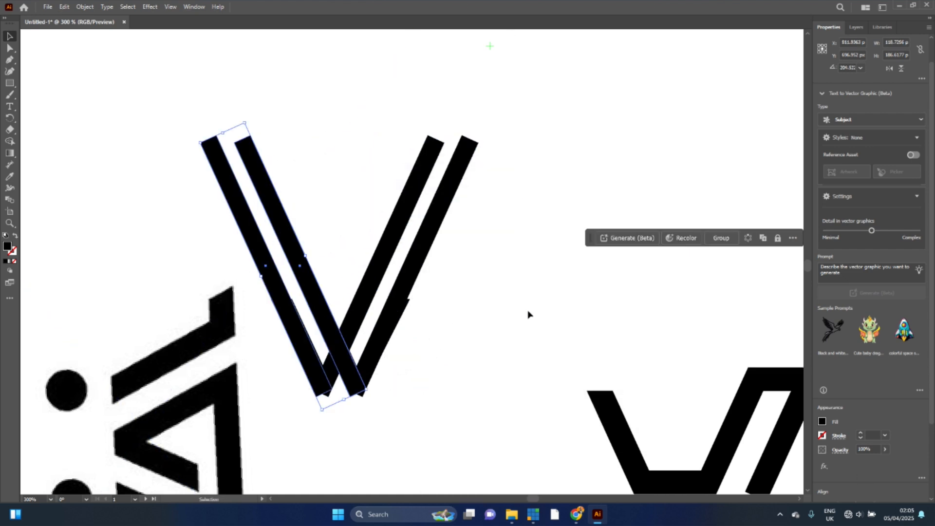
{"action": "left_click", "coordinate": [499, 286]}
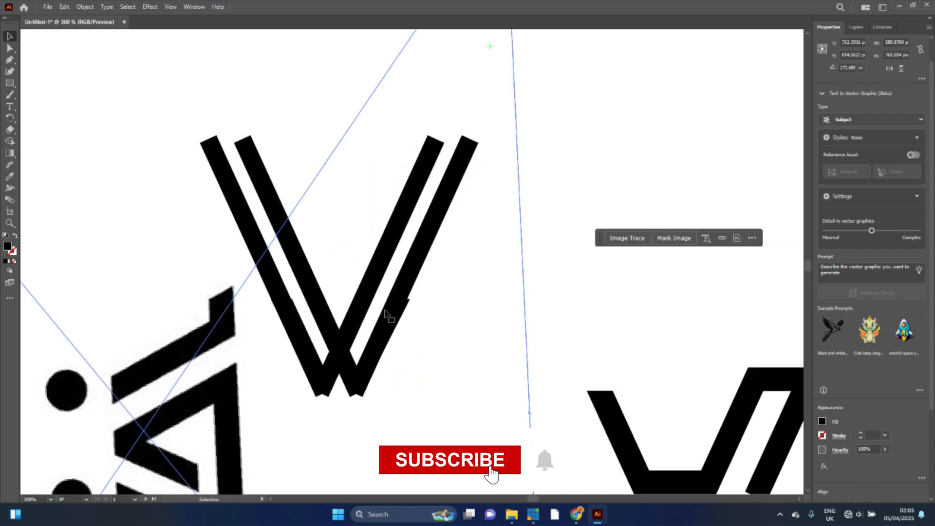
Move the reference image and traced W aside, with rectangles drawn across the bars at the W's top and base
{"action": "mouse_move", "coordinate": [503, 425]}
{"action": "left_mouse_down"}
{"action": "mouse_move", "coordinate": [191, 382]}
{"action": "mouse_move", "coordinate": [201, 371]}
{"action": "left_mouse_up"}
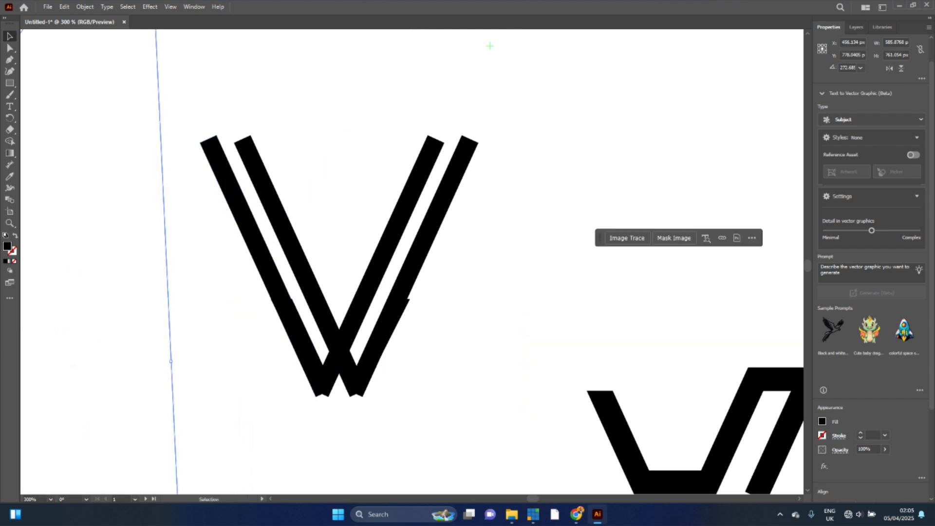
{"action": "left_click", "coordinate": [9, 84]}
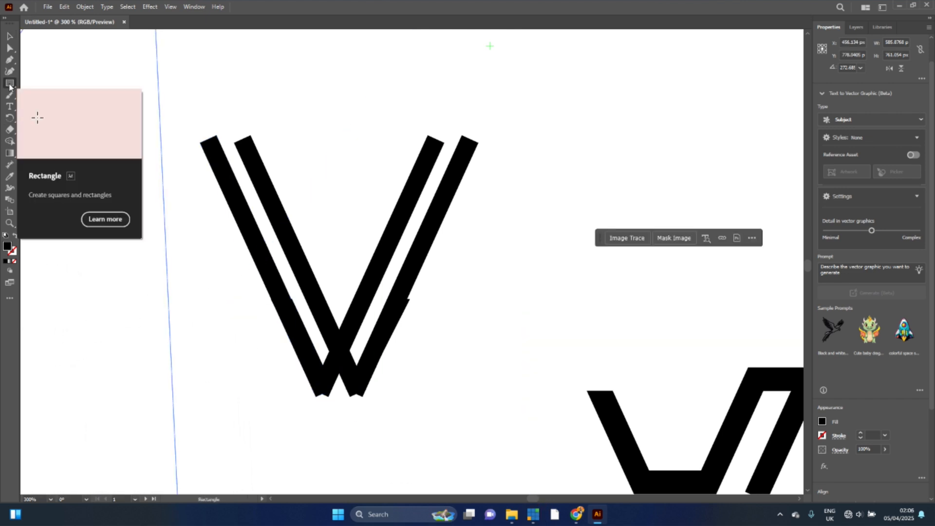
{"action": "mouse_move", "coordinate": [234, 263]}
{"action": "left_mouse_down"}
{"action": "mouse_move", "coordinate": [303, 281]}
{"action": "mouse_move", "coordinate": [441, 291]}
{"action": "mouse_move", "coordinate": [438, 427]}
{"action": "mouse_move", "coordinate": [438, 418]}
{"action": "left_mouse_up"}
{"action": "key", "text": "v"}
{"action": "left_click_drag", "start_coordinate": [426, 299], "coordinate": [705, 142]}
Merge the bar segments between the two rectangles into one W with the Shape Builder
{"action": "left_click_drag", "start_coordinate": [493, 458], "coordinate": [177, 188]}
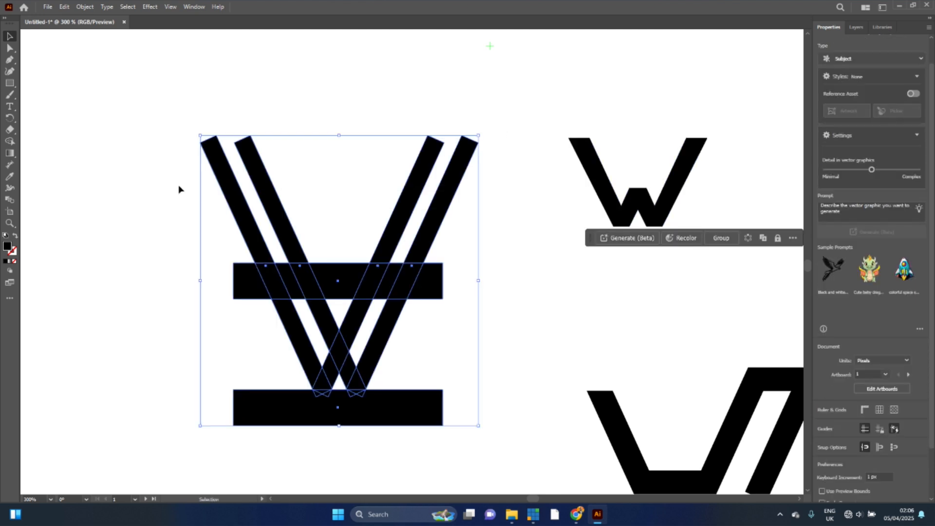
{"action": "left_click", "coordinate": [12, 142]}
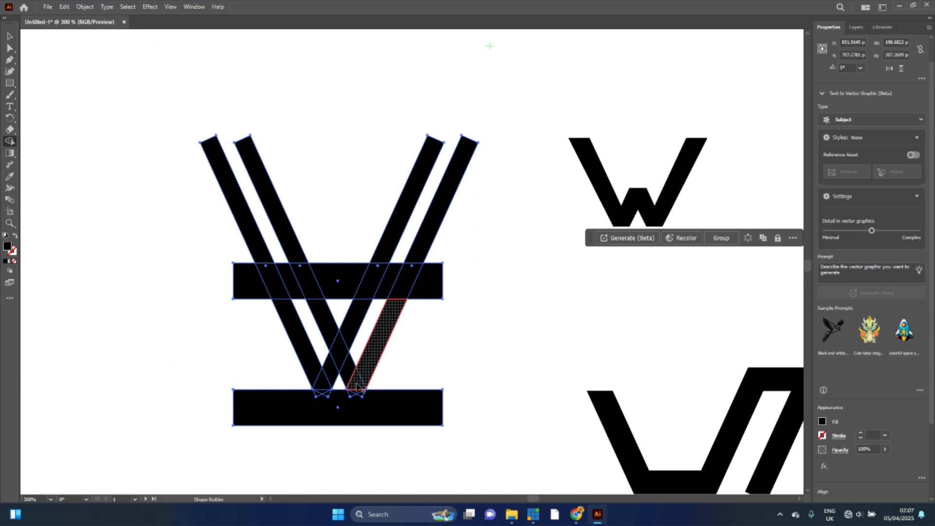
{"action": "mouse_move", "coordinate": [347, 373]}
{"action": "left_mouse_down"}
{"action": "mouse_move", "coordinate": [343, 353]}
{"action": "mouse_move", "coordinate": [323, 385]}
{"action": "mouse_move", "coordinate": [302, 346]}
{"action": "left_mouse_up"}
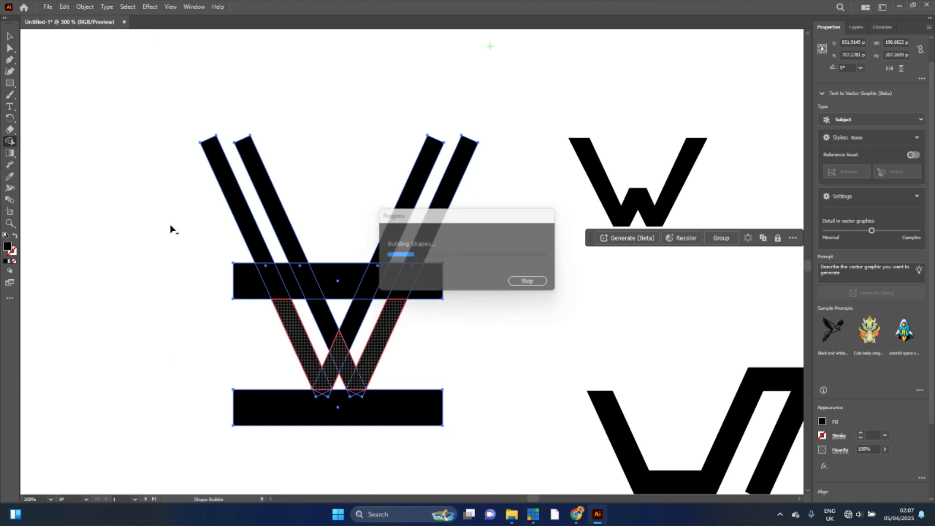
{"action": "left_click", "coordinate": [11, 37]}
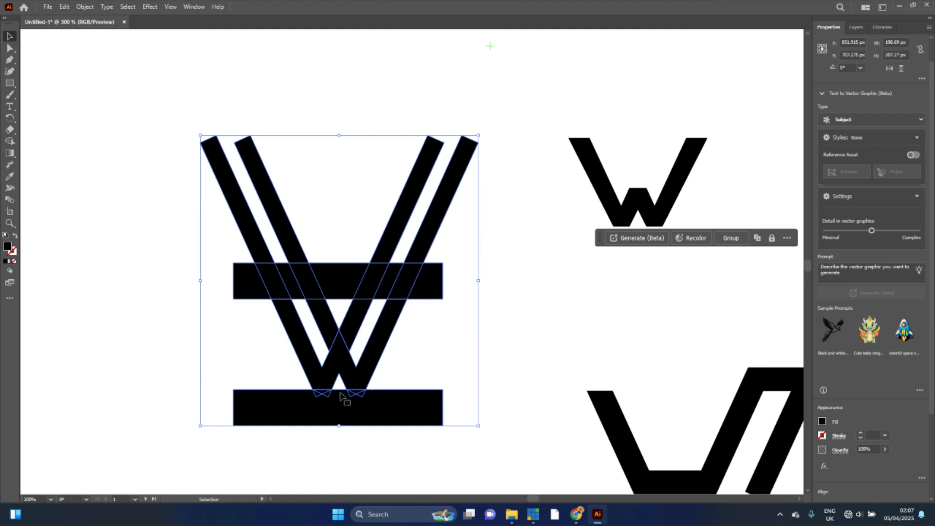
Separate the new W from the construction bars and place the upper rectangle, narrowed to about 33 px wide, over its centre peak
{"action": "left_click_drag", "start_coordinate": [351, 380], "coordinate": [519, 344]}
{"action": "left_click", "coordinate": [437, 340]}
{"action": "left_click", "coordinate": [319, 260]}
{"action": "left_click_drag", "start_coordinate": [312, 264], "coordinate": [517, 300]}
{"action": "left_click_drag", "start_coordinate": [376, 307], "coordinate": [471, 306]}
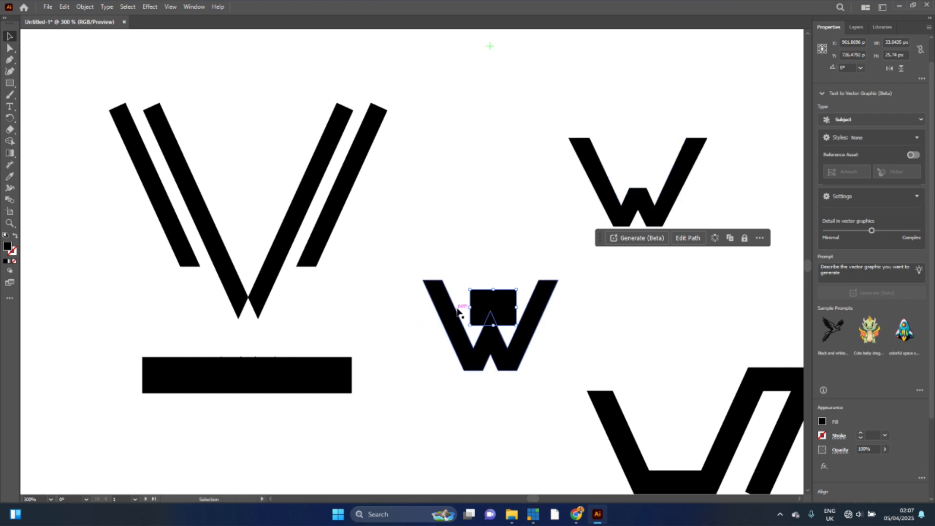
Narrow the block to 28.5 px, lower it over the W's centre peak and split off the covered tip with the Shape Builder
{"action": "left_click_drag", "start_coordinate": [511, 314], "coordinate": [496, 322]}
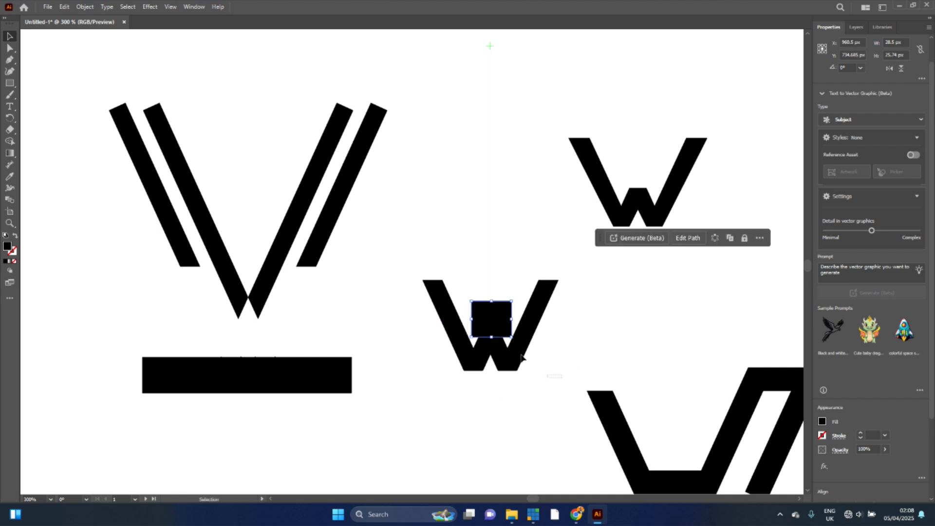
{"action": "left_click_drag", "start_coordinate": [475, 302], "coordinate": [474, 300]}
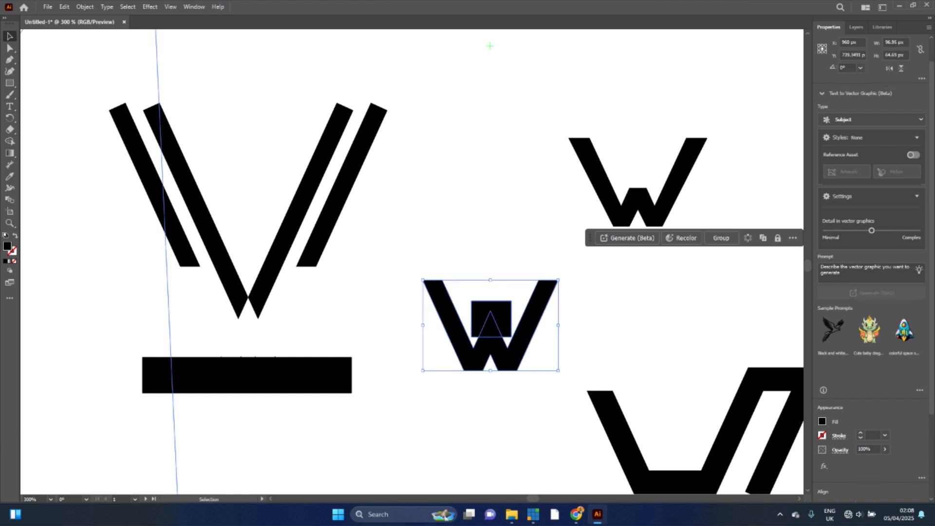
{"action": "left_click", "coordinate": [9, 142]}
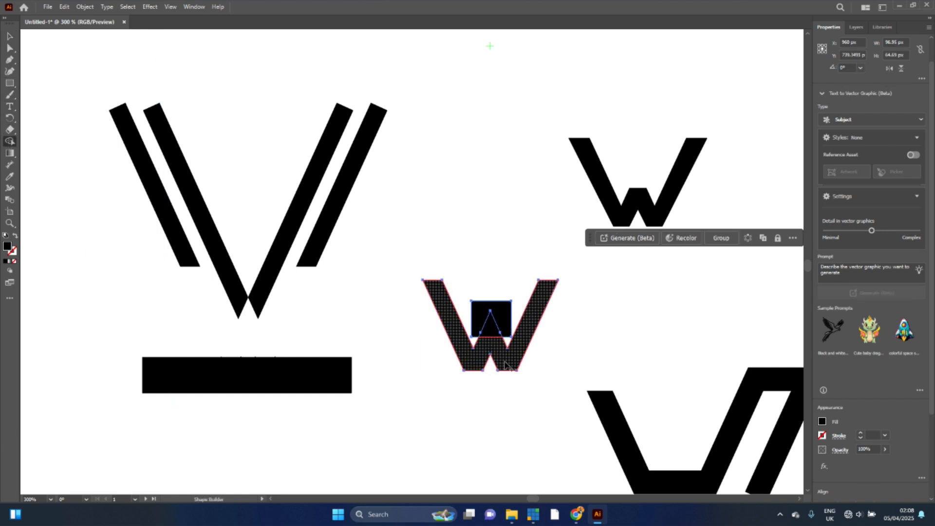
{"action": "left_click", "coordinate": [499, 351]}
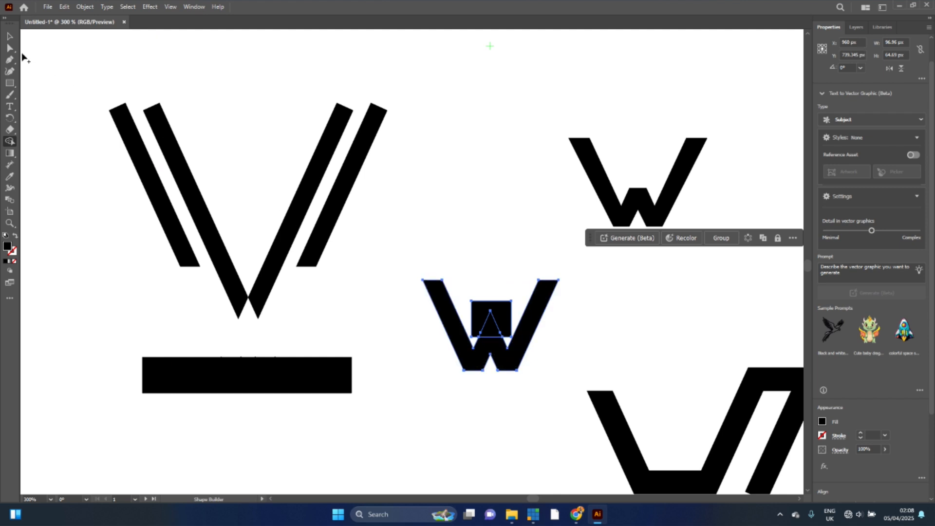
Place the flat-peaked W inside the S and scale it to about 94 px wide
{"action": "left_click", "coordinate": [11, 40]}
{"action": "left_click_drag", "start_coordinate": [502, 360], "coordinate": [692, 446]}
{"action": "key", "text": "ctrl+z"}
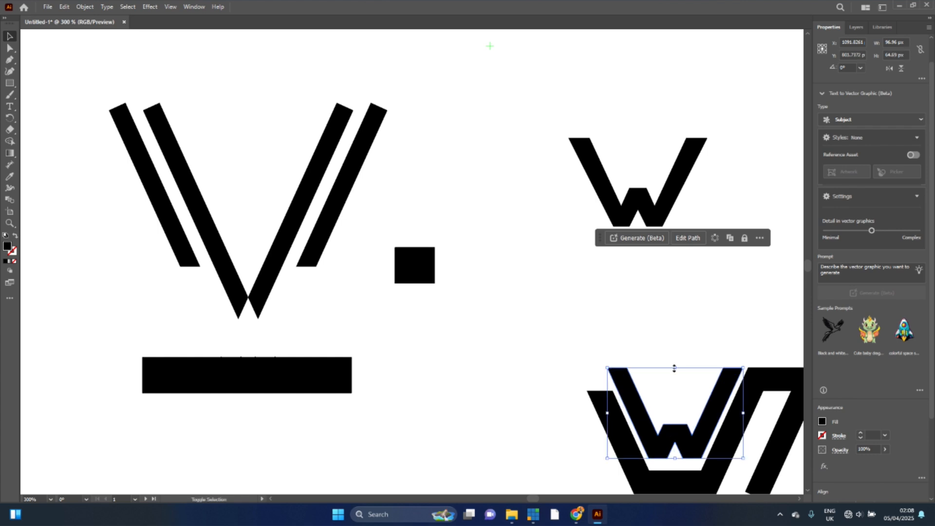
{"action": "left_click_drag", "start_coordinate": [675, 368], "coordinate": [675, 370]}
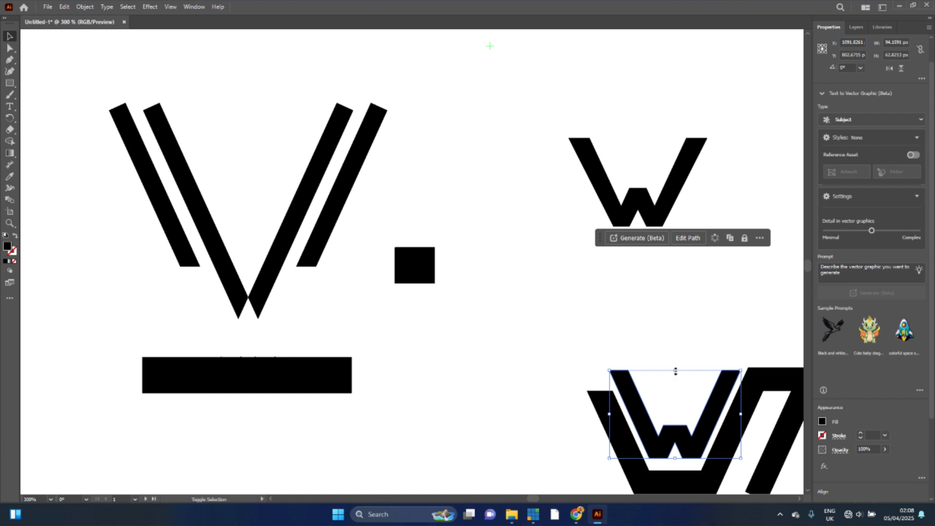
{"action": "left_click", "coordinate": [674, 343]}
Shrink both wheels to about 19.4 px and set them closer beneath the S
{"action": "scroll", "coordinate": [691, 355], "scroll_direction": "down", "scroll_amount": 5}
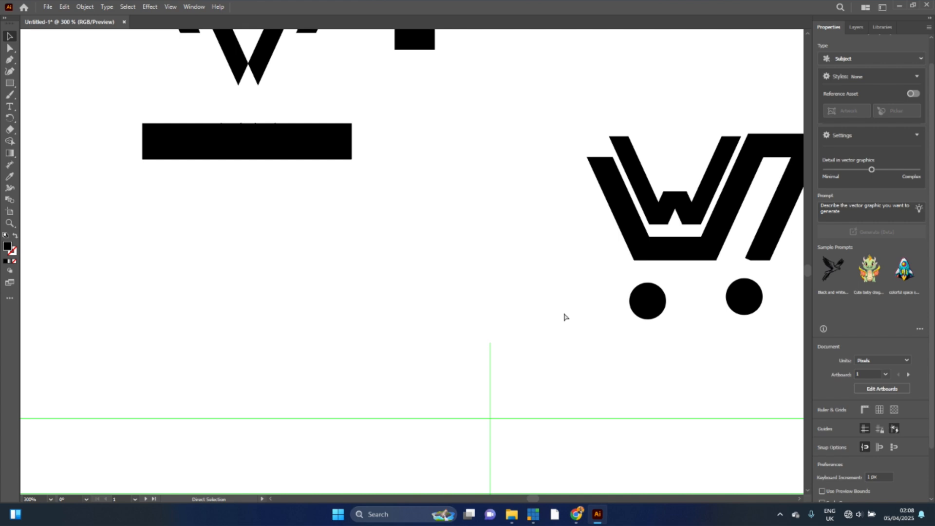
{"action": "scroll", "coordinate": [564, 317], "scroll_direction": "down", "scroll_amount": 3}
{"action": "key", "text": "v"}
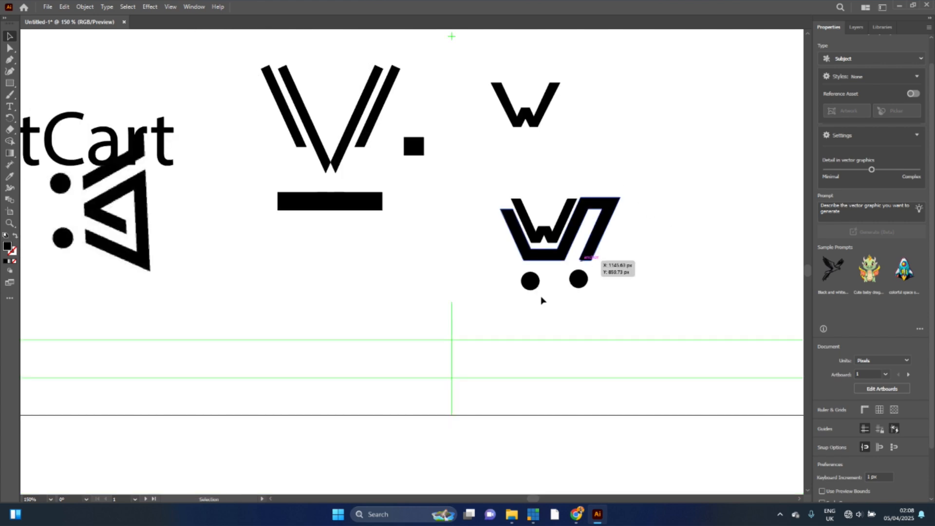
{"action": "left_click", "coordinate": [577, 283]}
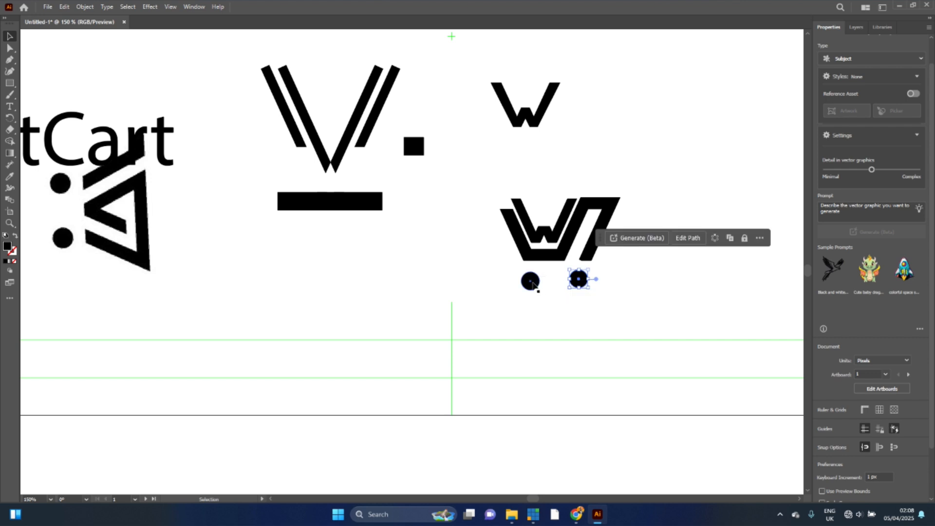
{"action": "left_click", "coordinate": [534, 284], "text": "shift"}
{"action": "left_click_drag", "start_coordinate": [534, 283], "coordinate": [559, 281]}
{"action": "key", "text": "ctrl+z"}
{"action": "left_click", "coordinate": [567, 288]}
{"action": "left_click_drag", "start_coordinate": [580, 275], "coordinate": [587, 277]}
{"action": "left_click_drag", "start_coordinate": [542, 276], "coordinate": [535, 278]}
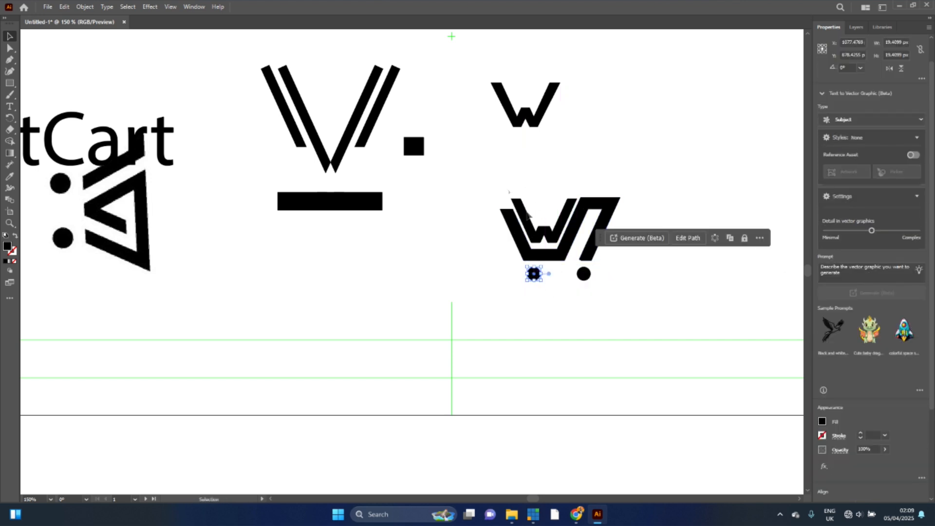
Move the loose square block off the leftover triangle and nearer to the cart mark
{"action": "key", "text": "a"}
{"action": "key", "text": "ctrl+equal"}
{"action": "key", "text": "ctrl+equal"}
{"action": "key", "text": "ctrl+equal"}
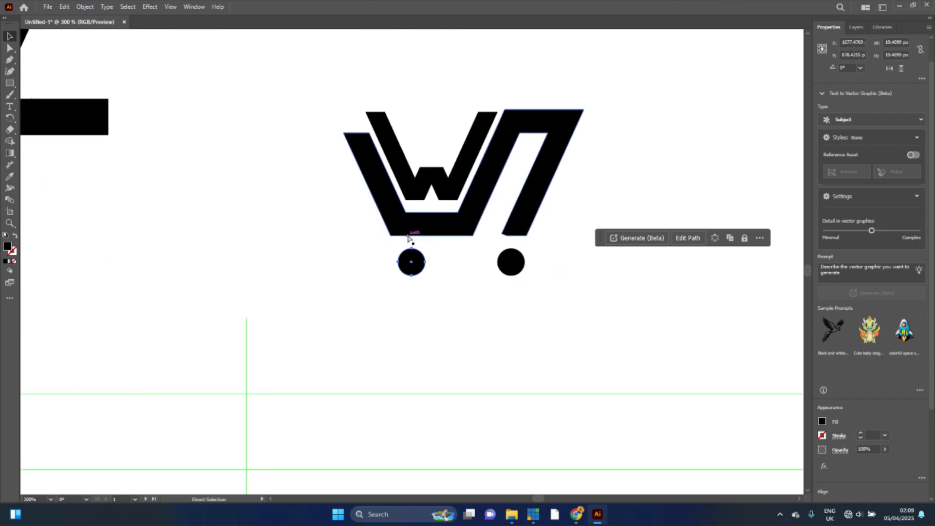
{"action": "key", "text": "v"}
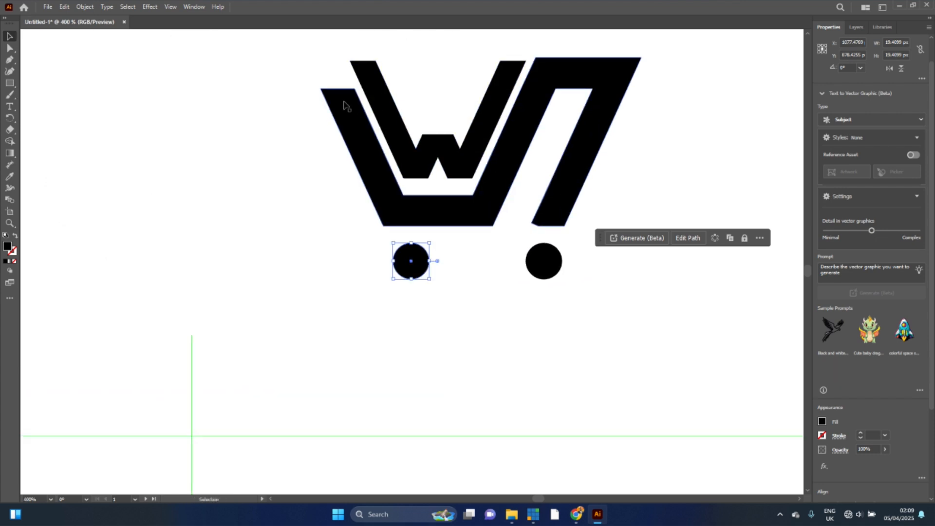
{"action": "scroll", "coordinate": [424, 188], "scroll_direction": "up", "scroll_amount": 7}
{"action": "scroll", "coordinate": [422, 188], "scroll_direction": "up", "scroll_amount": 2}
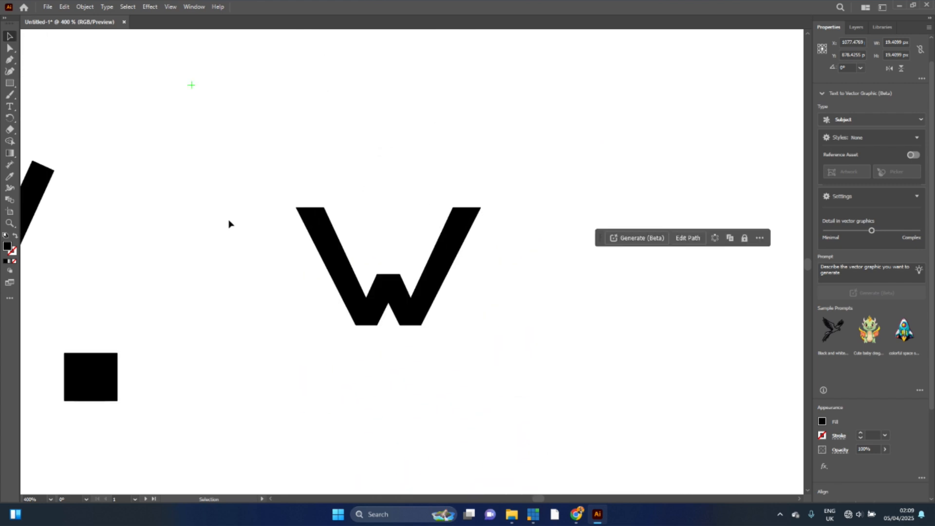
{"action": "left_click_drag", "start_coordinate": [85, 380], "coordinate": [286, 441]}
{"action": "scroll", "coordinate": [285, 440], "scroll_direction": "down", "scroll_amount": 8}
{"action": "scroll", "coordinate": [286, 440], "scroll_direction": "up", "scroll_amount": 2}
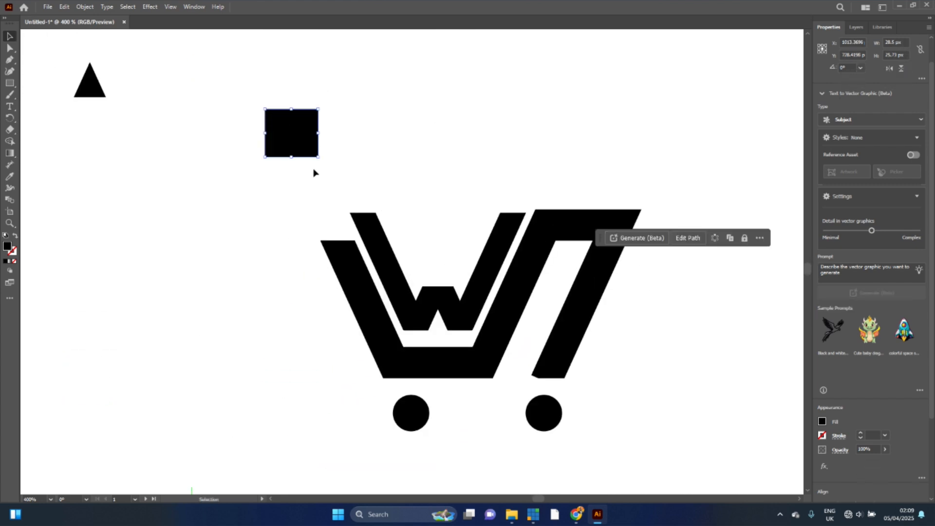
Try to even the side gaps between the W and the S by nudging the W horizontally
{"action": "left_click_drag", "start_coordinate": [302, 152], "coordinate": [263, 288]}
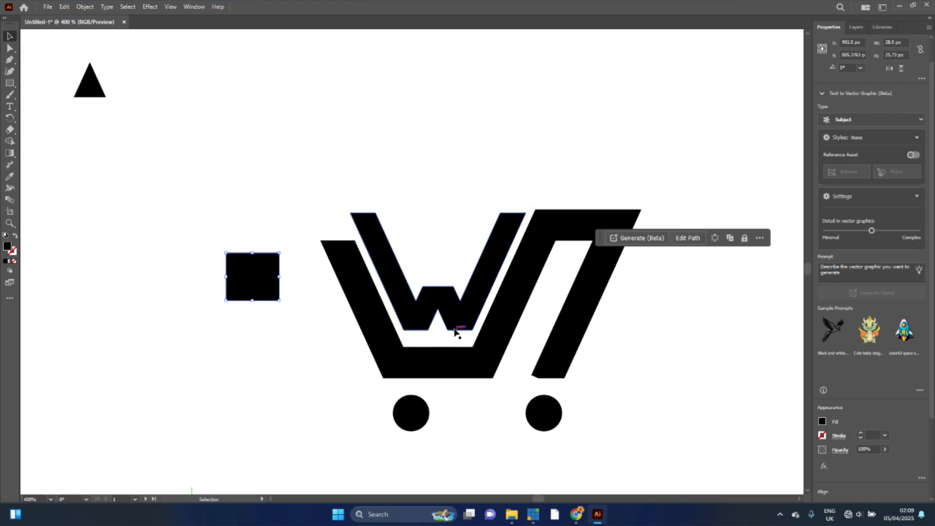
{"action": "mouse_move", "coordinate": [463, 317]}
{"action": "left_mouse_down"}
{"action": "mouse_move", "coordinate": [463, 329]}
{"action": "mouse_move", "coordinate": [464, 318]}
{"action": "left_mouse_up"}
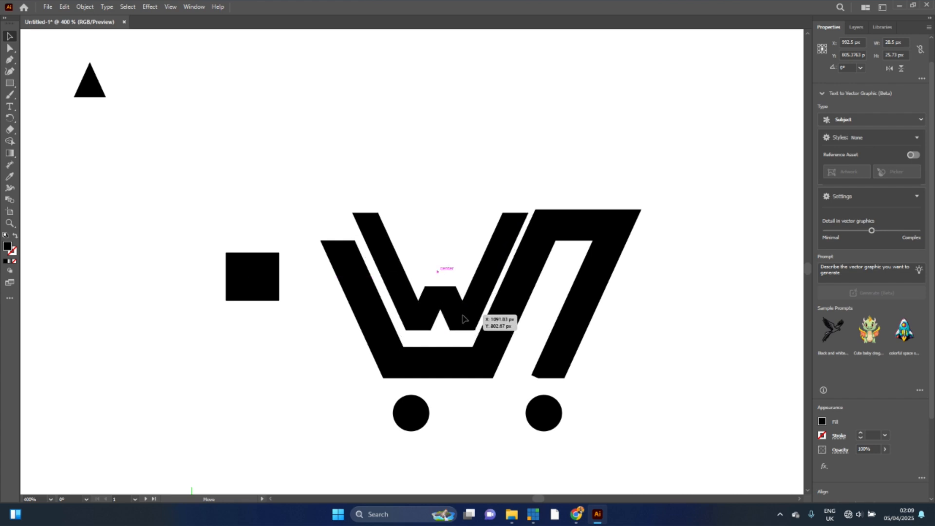
{"action": "key", "text": "Left"}
{"action": "key", "text": "Left"}
{"action": "key", "text": "Left"}
{"action": "key", "text": "Left"}
{"action": "key", "text": "Left"}
{"action": "key", "text": "Left"}
{"action": "key", "text": "Right"}
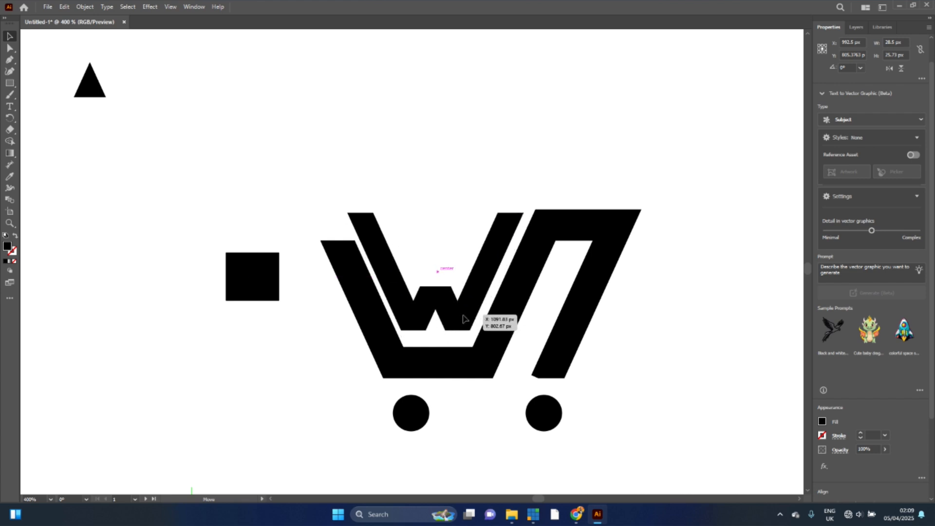
{"action": "key", "text": "Right"}
{"action": "key", "text": "Right"}
{"action": "key", "text": "Right"}
{"action": "left_click", "coordinate": [494, 365]}
Try to lower the W's bottom and centre anchor points, and undo these edits along with the preceding nudges
{"action": "left_click", "coordinate": [408, 321]}
{"action": "left_click", "coordinate": [9, 48]}
{"action": "left_click", "coordinate": [404, 330]}
{"action": "left_click", "coordinate": [428, 331], "text": "shift"}
{"action": "left_click", "coordinate": [438, 310], "text": "shift"}
{"action": "left_click", "coordinate": [473, 331], "text": "shift"}
{"action": "left_click", "coordinate": [460, 300], "text": "shift"}
{"action": "left_click", "coordinate": [454, 287], "text": "shift"}
{"action": "left_click", "coordinate": [423, 287], "text": "shift"}
{"action": "left_click", "coordinate": [416, 301], "text": "shift"}
{"action": "key", "text": "Down"}
{"action": "key", "text": "Down"}
{"action": "key", "text": "Down"}
{"action": "key", "text": "Down"}
{"action": "key", "text": "Down"}
{"action": "key", "text": "ctrl+z"}
{"action": "key", "text": "ctrl+z"}
{"action": "key", "text": "ctrl+z"}
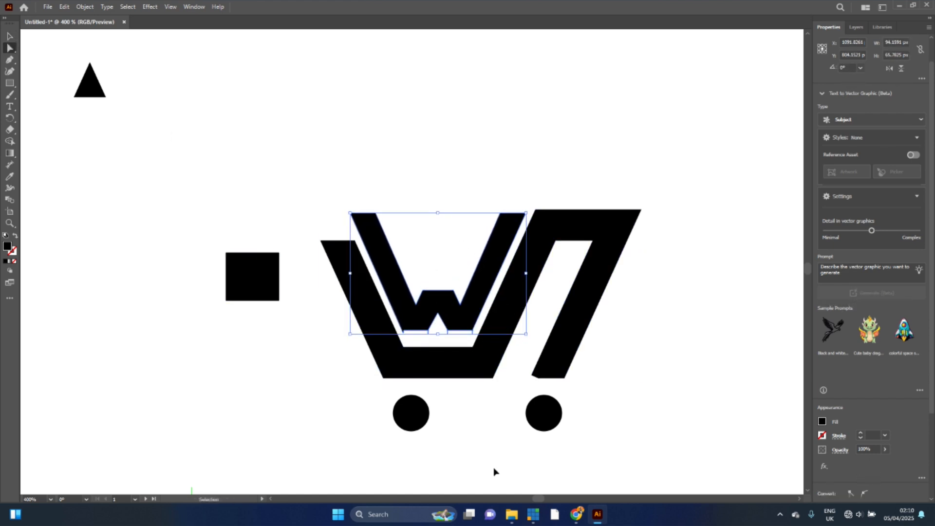
{"action": "key", "text": "ctrl+z"}
{"action": "key", "text": "ctrl+z"}
{"action": "key", "text": "ctrl+z"}
Simplify the paths of the S and the W
{"action": "left_click", "coordinate": [418, 434]}
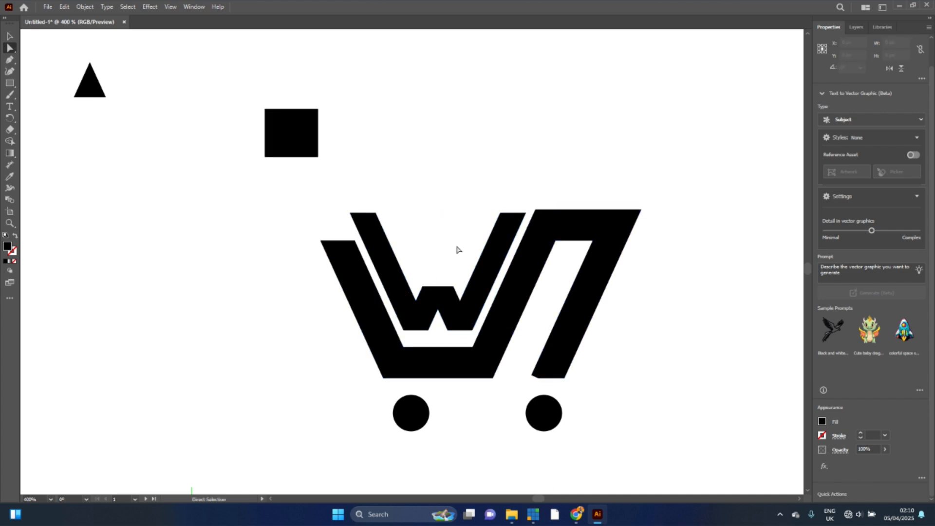
{"action": "left_click_drag", "start_coordinate": [696, 181], "coordinate": [339, 318]}
{"action": "left_click", "coordinate": [85, 6]}
{"action": "mouse_move", "coordinate": [110, 259]}
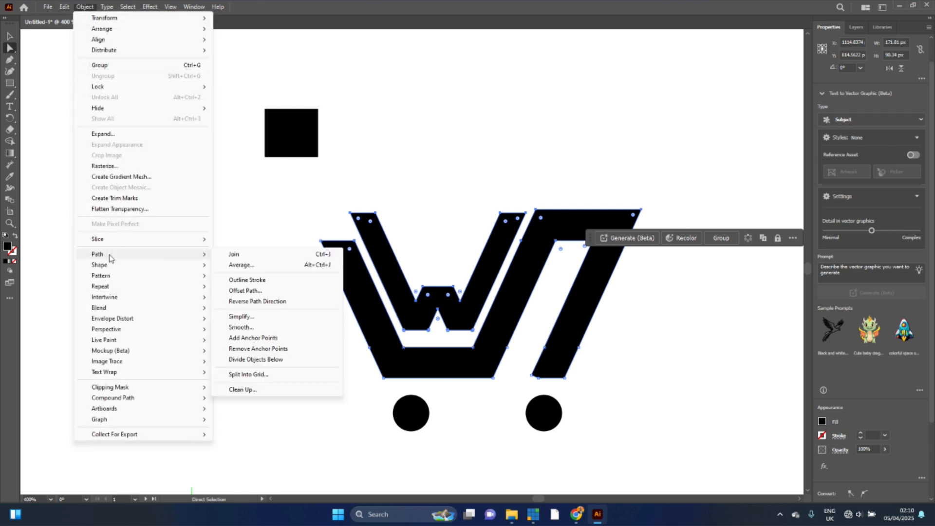
{"action": "left_click", "coordinate": [259, 320]}
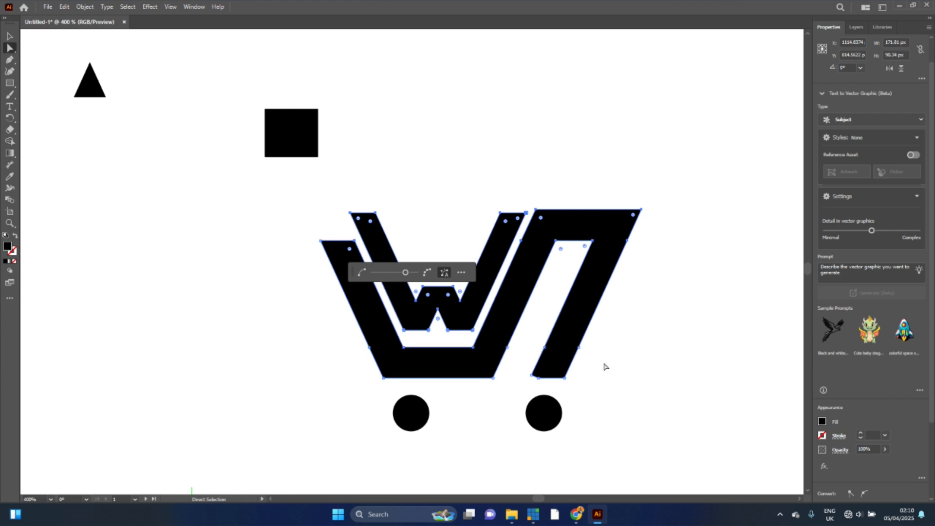
{"action": "left_click", "coordinate": [662, 382]}
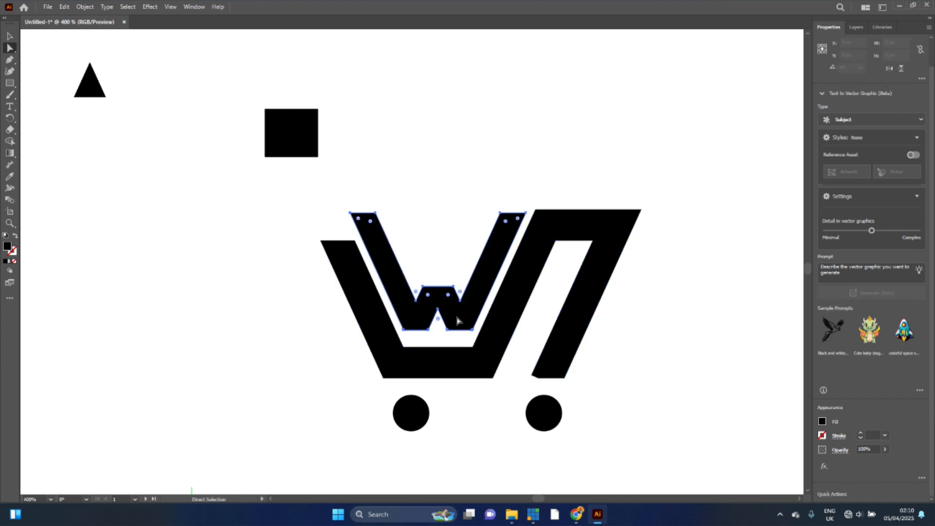
Lower the W's bottom and centre anchor points to narrow the gap above the S's base
{"action": "left_click", "coordinate": [447, 331]}
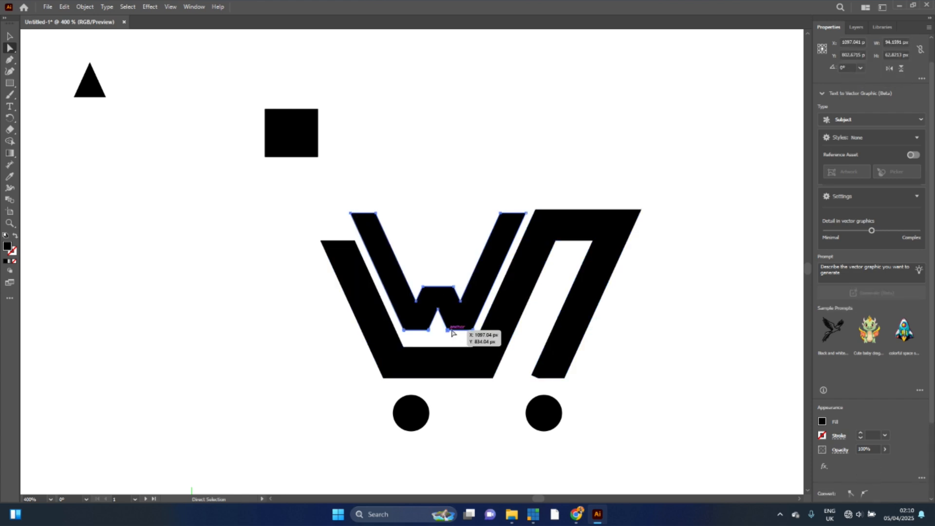
{"action": "left_click", "coordinate": [447, 330]}
{"action": "left_click", "coordinate": [404, 331], "text": "shift"}
{"action": "left_click", "coordinate": [438, 309], "text": "shift"}
{"action": "left_click", "coordinate": [460, 301], "text": "shift"}
{"action": "left_click", "coordinate": [453, 287], "text": "shift"}
{"action": "left_click", "coordinate": [423, 287], "text": "shift"}
{"action": "key", "text": "Down"}
{"action": "key", "text": "Down"}
{"action": "key", "text": "Down"}
{"action": "key", "text": "Down"}
{"action": "key", "text": "Down"}
{"action": "key", "text": "Down"}
Nudge the tops of the W's arms outward, raise the right one slightly, and scale the W down to fit inside the S
{"action": "left_click_drag", "start_coordinate": [341, 199], "coordinate": [387, 221]}
{"action": "key", "text": "Left"}
{"action": "key", "text": "Left"}
{"action": "left_click_drag", "start_coordinate": [489, 199], "coordinate": [531, 219]}
{"action": "key", "text": "Right"}
{"action": "key", "text": "Right"}
{"action": "key", "text": "Right"}
{"action": "key", "text": "Right"}
{"action": "key", "text": "Up"}
{"action": "key", "text": "Up"}
{"action": "key", "text": "v"}
{"action": "left_click_drag", "start_coordinate": [440, 209], "coordinate": [438, 224]}
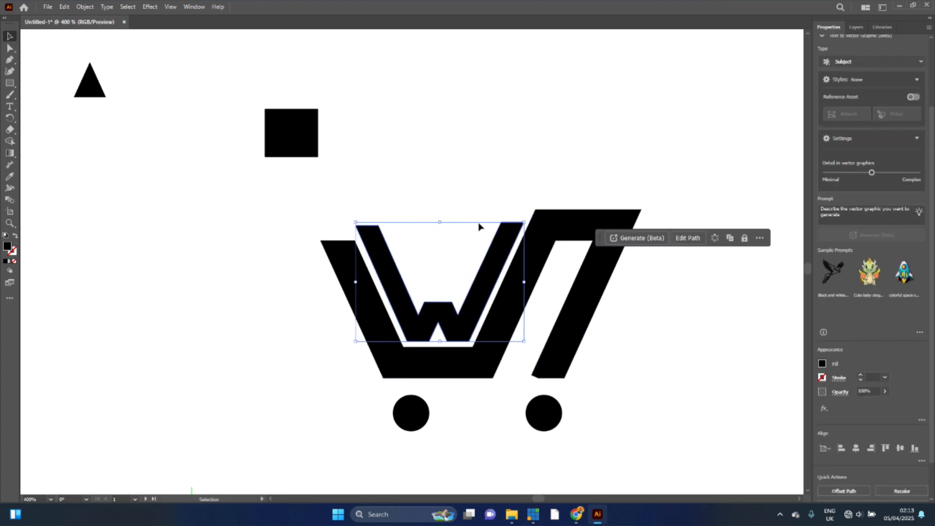
Raise the top of the W's right arm by about 8 px and shift it about 3 px right
{"action": "key", "text": "a"}
{"action": "left_click_drag", "start_coordinate": [492, 209], "coordinate": [530, 234]}
{"action": "key", "text": "Up"}
{"action": "key", "text": "Up"}
{"action": "key", "text": "Up"}
{"action": "key", "text": "Up"}
{"action": "key", "text": "Up"}
{"action": "key", "text": "Up"}
{"action": "key", "text": "Up"}
{"action": "key", "text": "Up"}
{"action": "key", "text": "Right"}
{"action": "key", "text": "Right"}
{"action": "key", "text": "Right"}
Lower the top of the S's left arm by about 8 px and shift it about 5 px right
{"action": "left_click_drag", "start_coordinate": [312, 229], "coordinate": [357, 247]}
{"action": "key", "text": "Down"}
{"action": "key", "text": "Down"}
{"action": "key", "text": "Down"}
{"action": "key", "text": "Down"}
{"action": "key", "text": "Down"}
{"action": "key", "text": "Down"}
{"action": "key", "text": "Down"}
{"action": "key", "text": "Down"}
{"action": "key", "text": "Right"}
{"action": "key", "text": "Right"}
{"action": "key", "text": "Right"}
{"action": "key", "text": "Right"}
{"action": "key", "text": "Right"}
Raise the top of the W's left arm by about 7 px and shift it about 1 px left
{"action": "left_click_drag", "start_coordinate": [392, 212], "coordinate": [348, 234]}
{"action": "key", "text": "Up"}
{"action": "key", "text": "Up"}
{"action": "key", "text": "Up"}
{"action": "key", "text": "Up"}
{"action": "key", "text": "Up"}
{"action": "key", "text": "Up"}
{"action": "key", "text": "Up"}
{"action": "key", "text": "Left"}
Attach a short horizontal bar to the top of the W's left arm as the cart's handle, flush with the arm
{"action": "key", "text": "v"}
{"action": "left_click_drag", "start_coordinate": [292, 134], "coordinate": [339, 234]}
{"action": "key", "text": "ctrl+equal"}
{"action": "key", "text": "ctrl+equal"}
{"action": "key", "text": "ctrl+equal"}
{"action": "left_click_drag", "start_coordinate": [455, 263], "coordinate": [468, 263]}
{"action": "key", "text": "ctrl+equal"}
{"action": "key", "text": "ctrl+equal"}
{"action": "key", "text": "ctrl+equal"}
{"action": "left_click_drag", "start_coordinate": [544, 247], "coordinate": [541, 235]}
{"action": "key", "text": "ctrl+minus"}
{"action": "key", "text": "ctrl+minus"}
{"action": "key", "text": "ctrl+minus"}
{"action": "key", "text": "ctrl+minus"}
{"action": "key", "text": "ctrl+minus"}
{"action": "key", "text": "ctrl+minus"}
{"action": "key", "text": "ctrl+minus"}
{"action": "key", "text": "ctrl+minus"}
{"action": "key", "text": "ctrl+minus"}
Delete the leftover construction shapes around the cart, including the wide black bar
{"action": "left_click_drag", "start_coordinate": [528, 94], "coordinate": [178, 225]}
{"action": "key", "text": "Delete"}
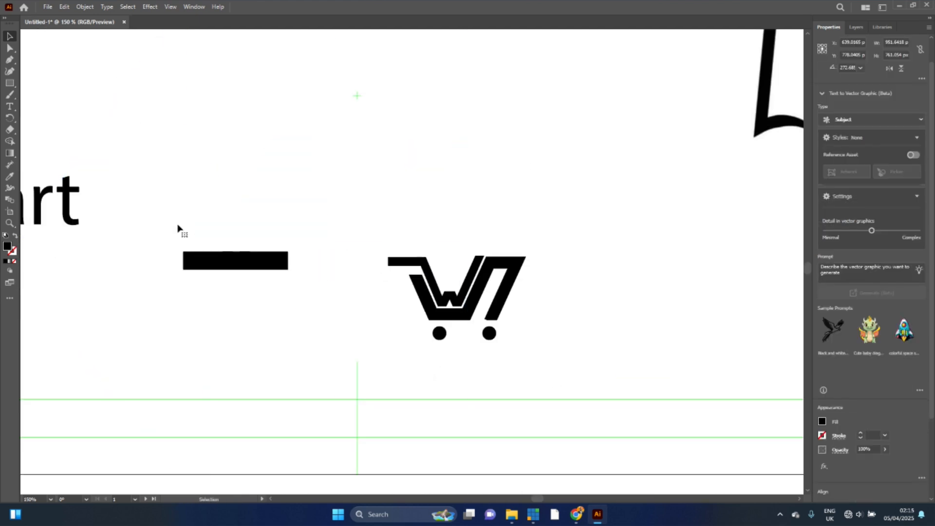
{"action": "left_click_drag", "start_coordinate": [355, 337], "coordinate": [131, 200]}
{"action": "key", "text": "Delete"}
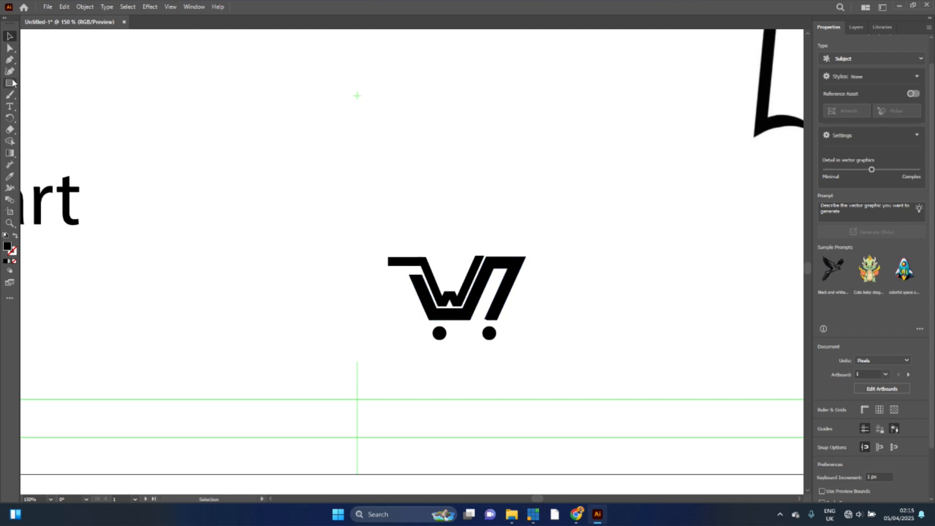
Draw a 176 × 176 px square with rounded corners beside the cart, and move the cart up level with it
{"action": "left_click", "coordinate": [10, 84]}
{"action": "left_click_drag", "start_coordinate": [185, 107], "coordinate": [300, 230]}
{"action": "left_click_drag", "start_coordinate": [306, 229], "coordinate": [292, 213]}
{"action": "left_click", "coordinate": [10, 36]}
{"action": "left_click_drag", "start_coordinate": [482, 315], "coordinate": [462, 214]}
{"action": "left_click", "coordinate": [287, 191]}
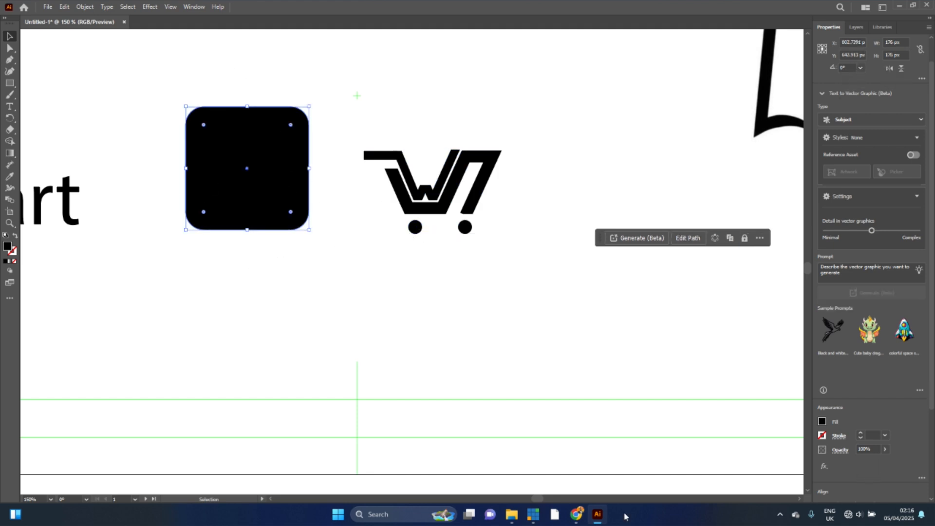
Switch to Chrome and copy the primary brand colour code 007BFF from the brand identity chat
{"action": "left_click", "coordinate": [576, 514]}
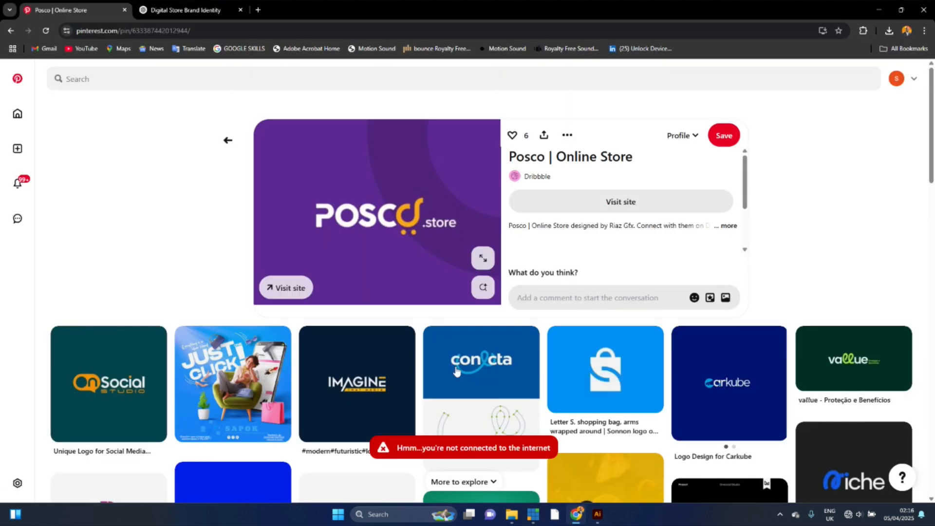
{"action": "left_click", "coordinate": [180, 10]}
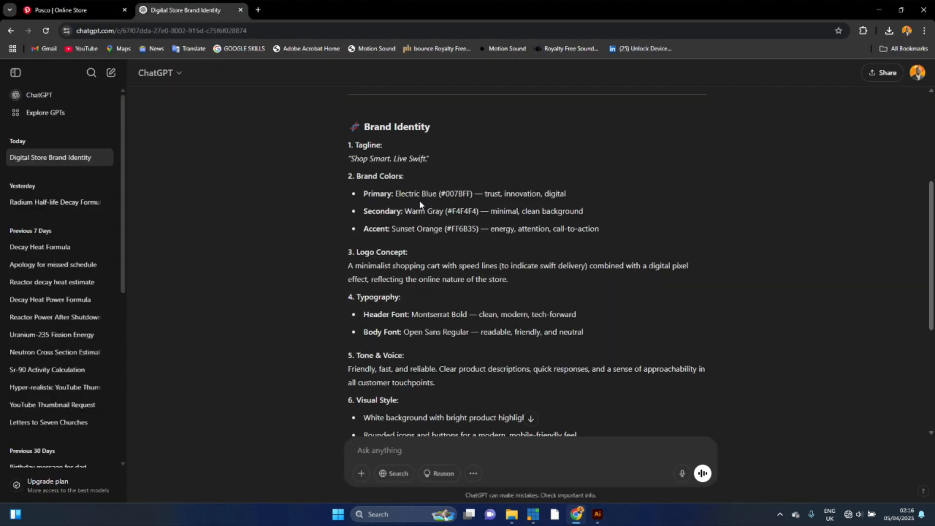
{"action": "double_click", "coordinate": [461, 193]}
Switch back to Illustrator and set the rounded square's fill to 007BFF
{"action": "left_click", "coordinate": [597, 514]}
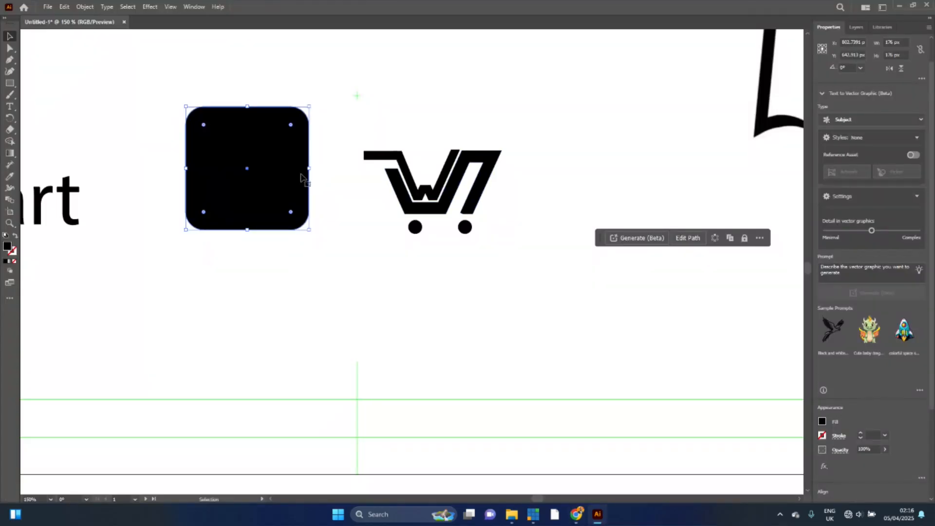
{"action": "left_click", "coordinate": [820, 422]}
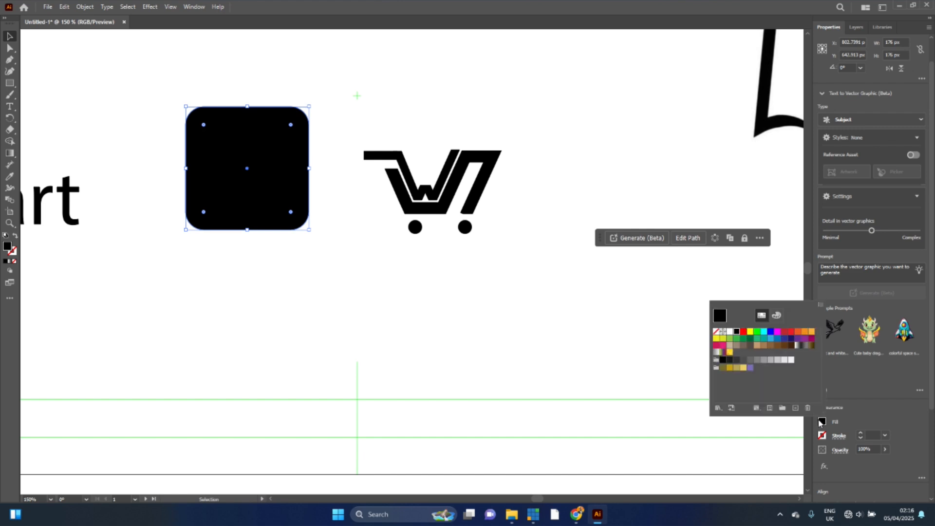
{"action": "left_click", "coordinate": [757, 410]}
{"action": "left_click", "coordinate": [777, 315]}
{"action": "left_click", "coordinate": [800, 382]}
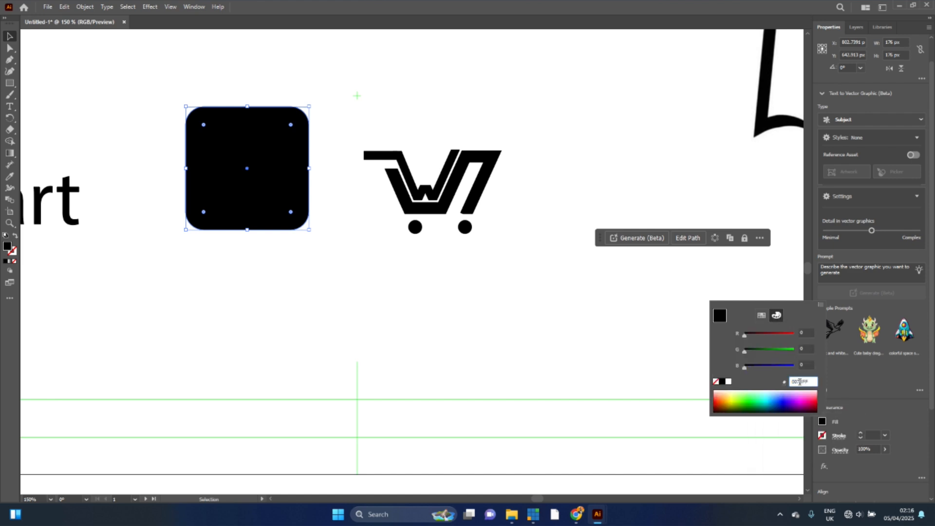
{"action": "key", "text": "Return"}
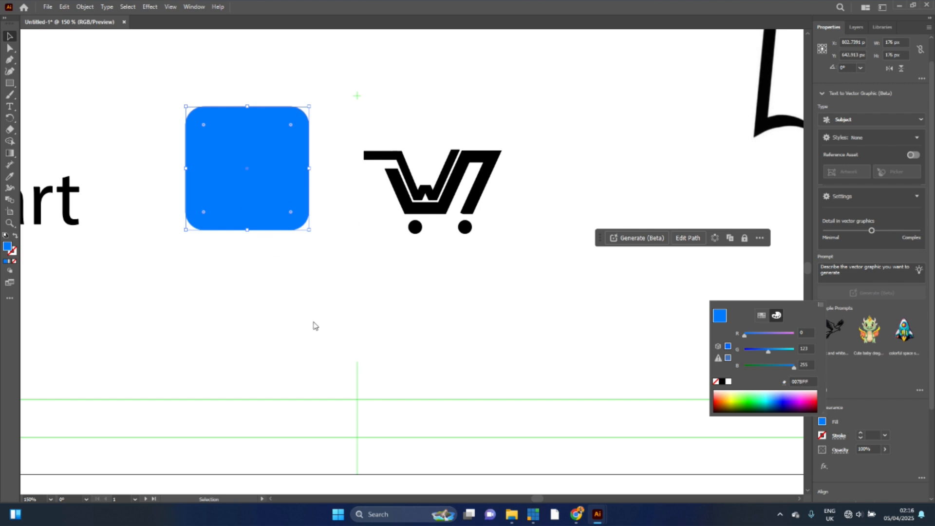
{"action": "left_click", "coordinate": [531, 185]}
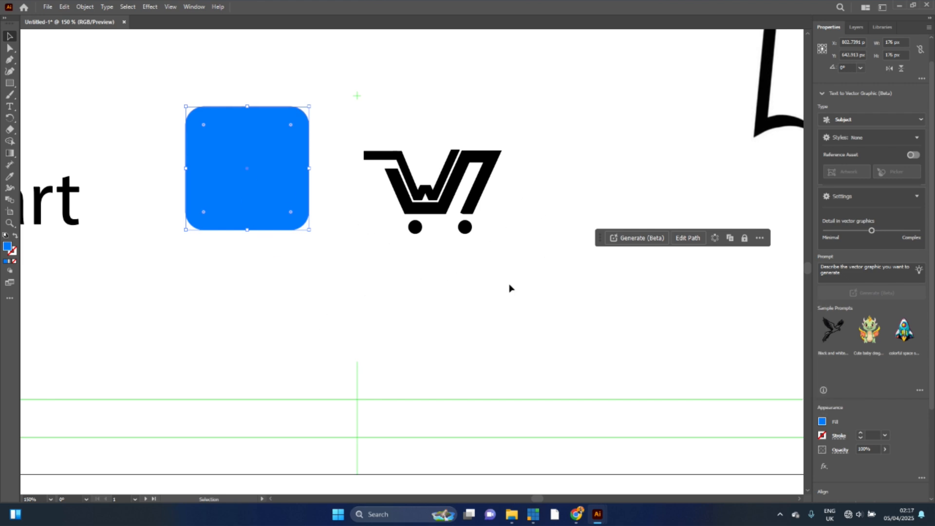
{"action": "left_click", "coordinate": [564, 314]}
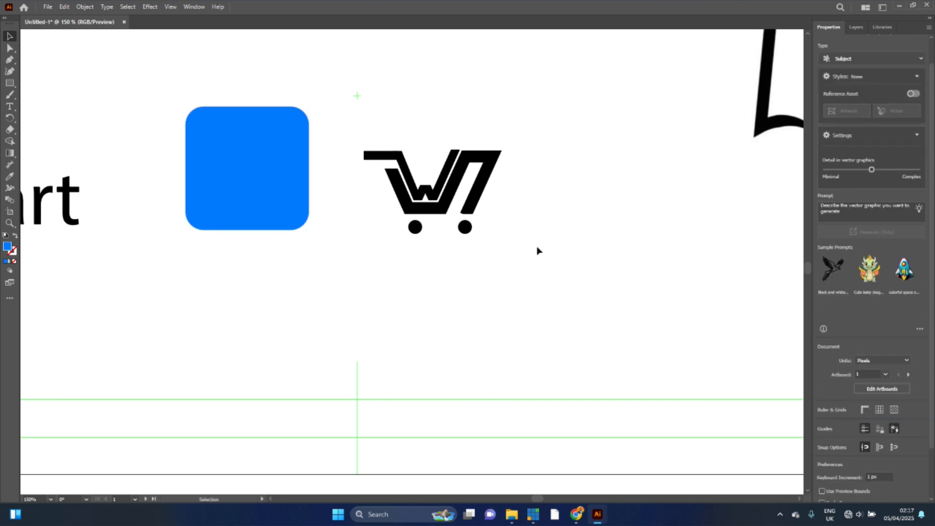
Fill all the cart shapes with white and group them
{"action": "left_click", "coordinate": [366, 152]}
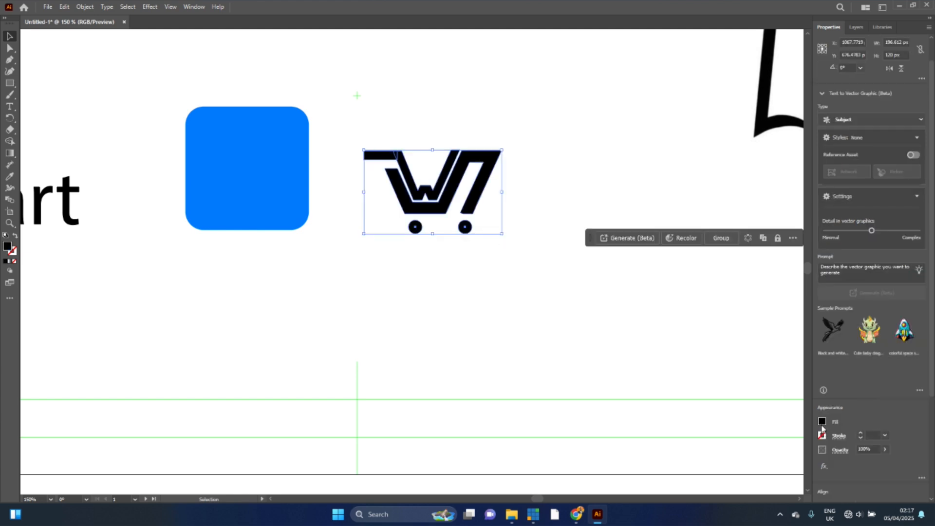
{"action": "left_click", "coordinate": [822, 422]}
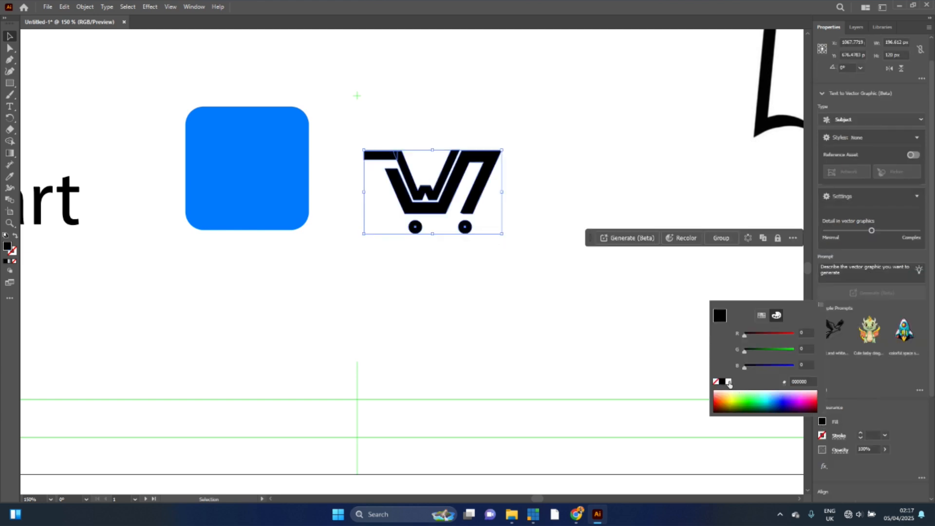
{"action": "left_click", "coordinate": [729, 381]}
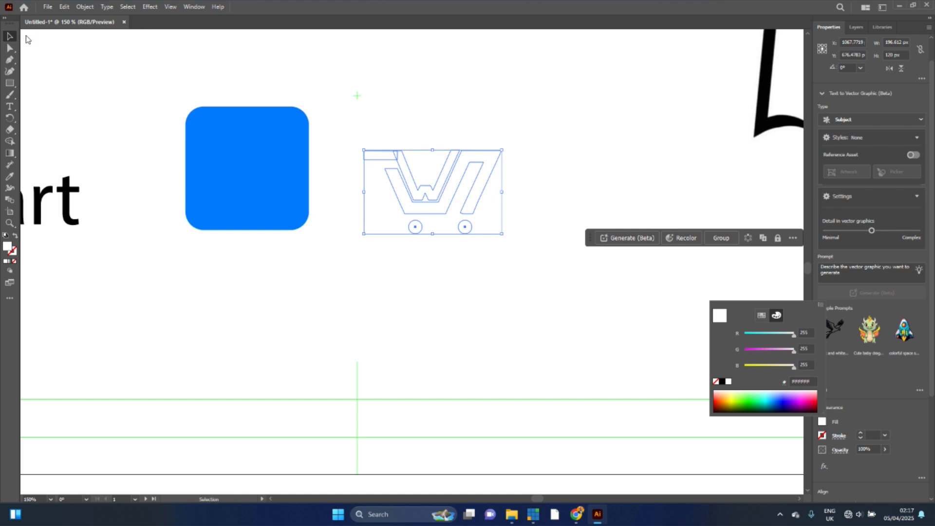
{"action": "left_click", "coordinate": [10, 37]}
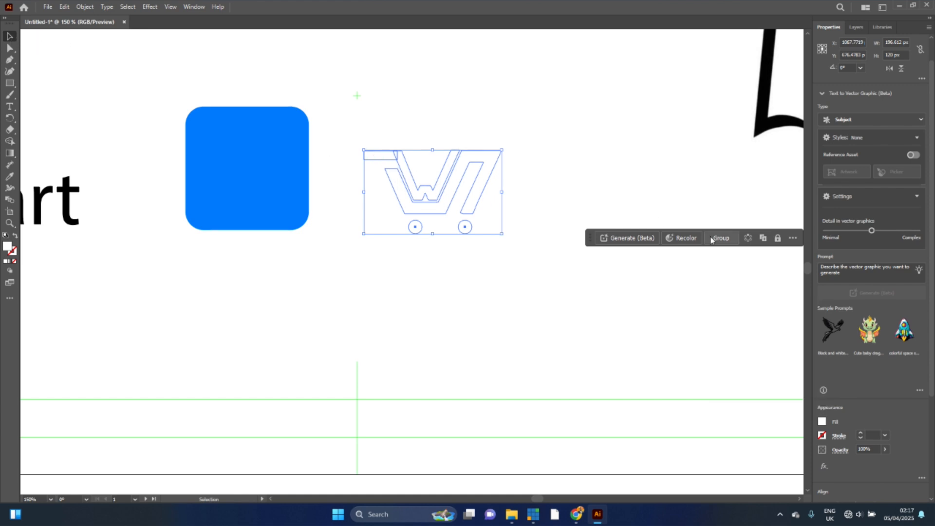
{"action": "left_click", "coordinate": [727, 239]}
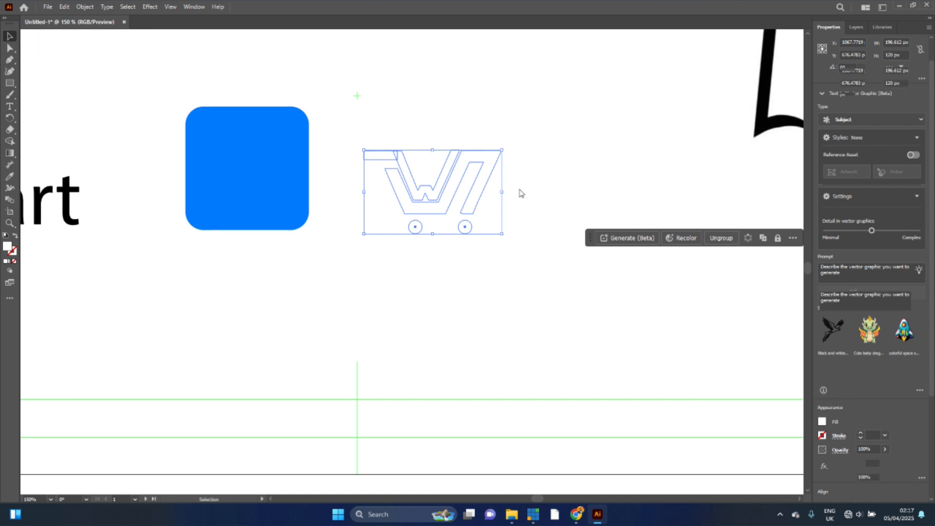
{"action": "left_click", "coordinate": [597, 172]}
Move the white cart group onto the blue square and bring it above the square in the stacking order
{"action": "left_click_drag", "start_coordinate": [555, 262], "coordinate": [354, 97]}
{"action": "left_click_drag", "start_coordinate": [431, 195], "coordinate": [255, 170]}
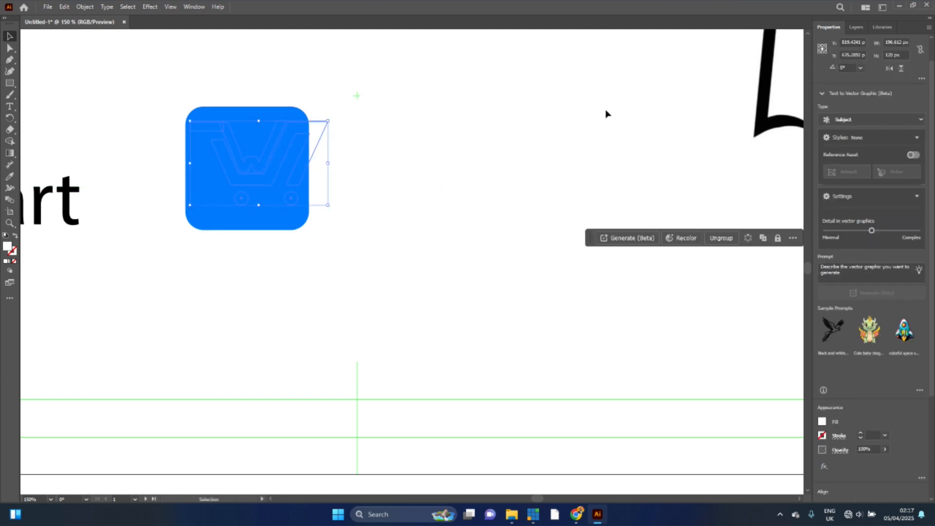
{"action": "left_click", "coordinate": [856, 27]}
{"action": "left_click", "coordinate": [845, 61]}
{"action": "left_click_drag", "start_coordinate": [884, 81], "coordinate": [878, 68]}
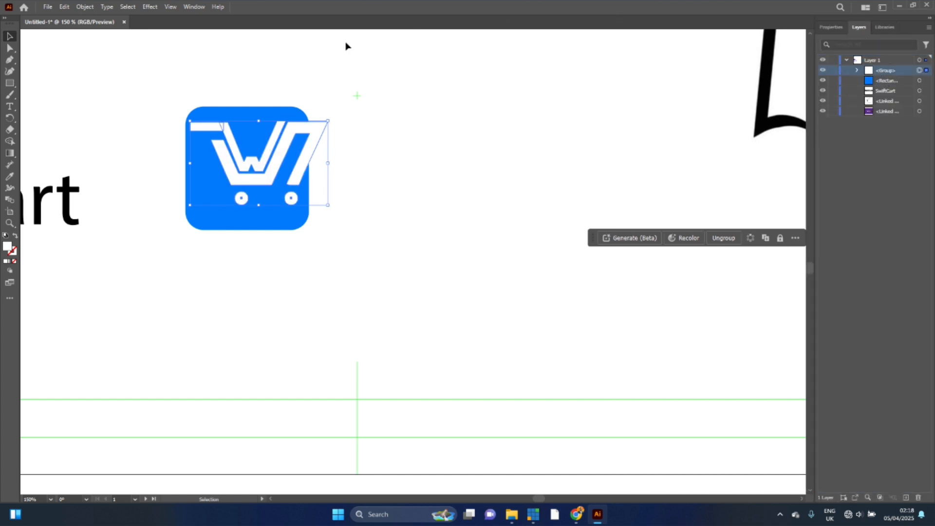
Scale the cart down to fit inside the blue square with a margin on all sides
{"action": "left_click_drag", "start_coordinate": [329, 164], "coordinate": [287, 163]}
{"action": "key", "text": "ctrl+z"}
{"action": "left_click_drag", "start_coordinate": [248, 175], "coordinate": [259, 185]}
{"action": "left_click", "coordinate": [360, 190]}
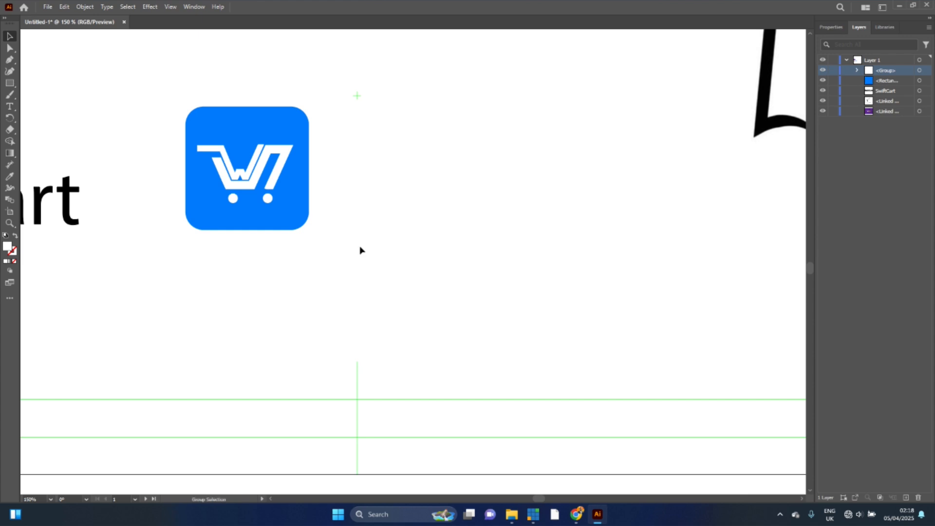
Delete the shopping bag image and the Posco store reference image from the artboard
{"action": "key", "text": "ctrl+minus"}
{"action": "key", "text": "ctrl+minus"}
{"action": "key", "text": "ctrl+minus"}
{"action": "left_click", "coordinate": [501, 210]}
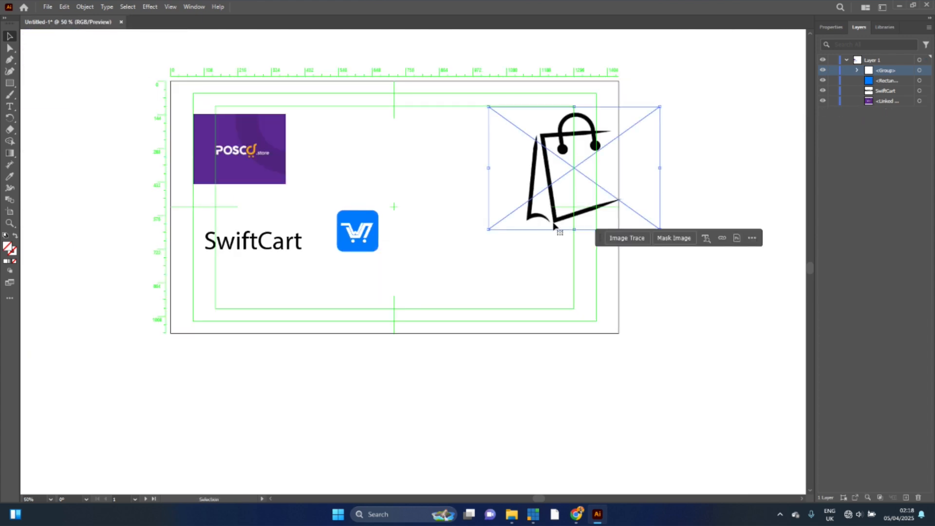
{"action": "key", "text": "Delete"}
{"action": "left_click", "coordinate": [263, 169]}
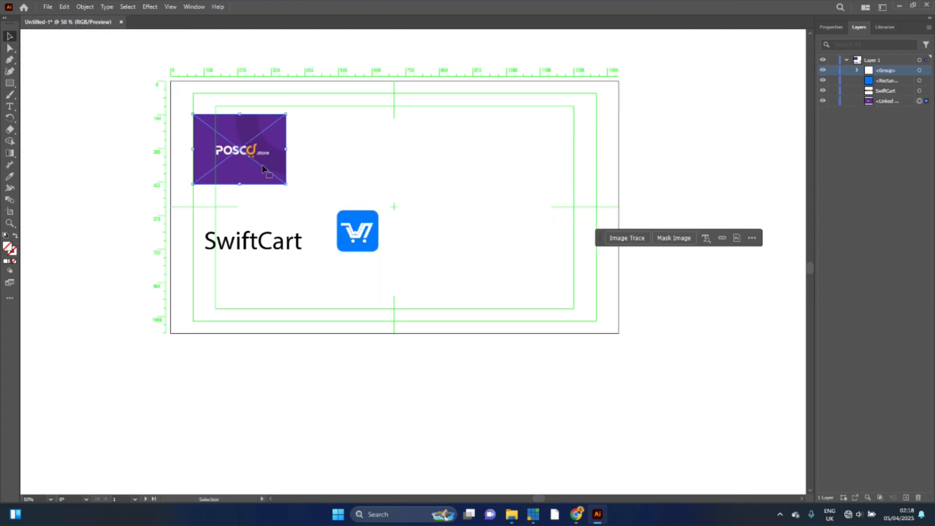
{"action": "key", "text": "Delete"}
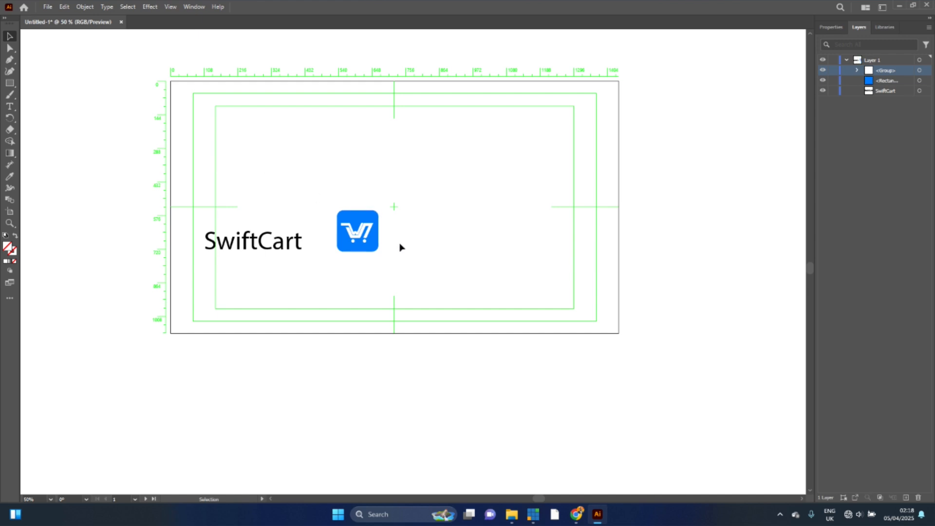
Set the SwiftCart text's font to Poppins and place the text immediately to the right of the cart icon
{"action": "left_click", "coordinate": [263, 248]}
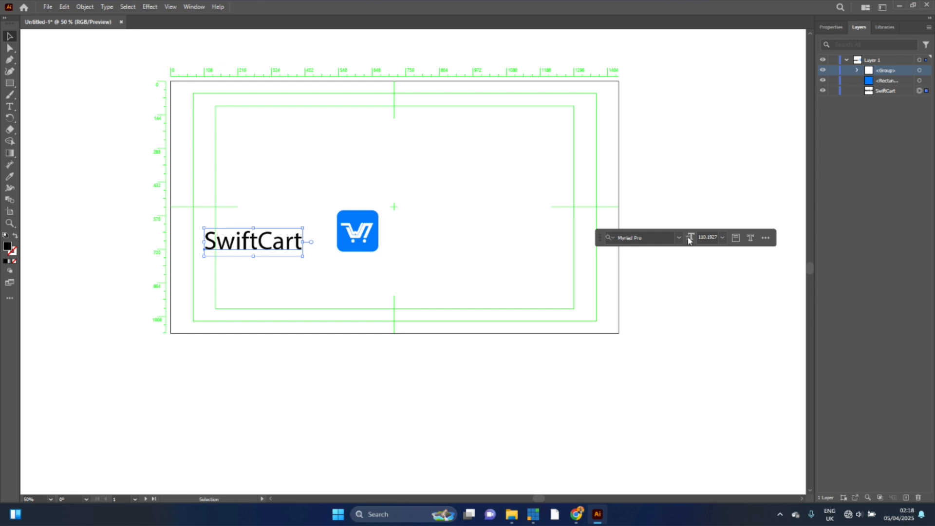
{"action": "left_click", "coordinate": [661, 237]}
{"action": "type", "text": "jua"}
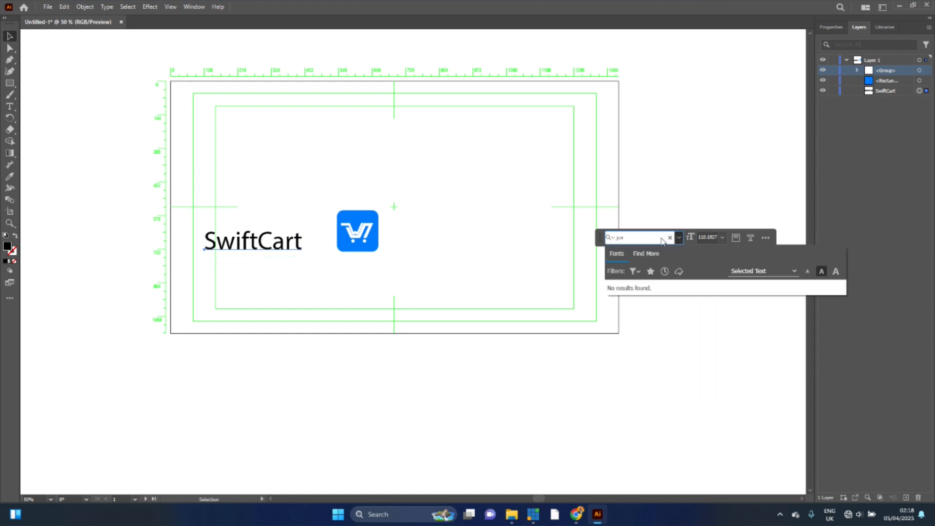
{"action": "key", "text": "BackSpace"}
{"action": "key", "text": "BackSpace"}
{"action": "key", "text": "BackSpace"}
{"action": "type", "text": "p"}
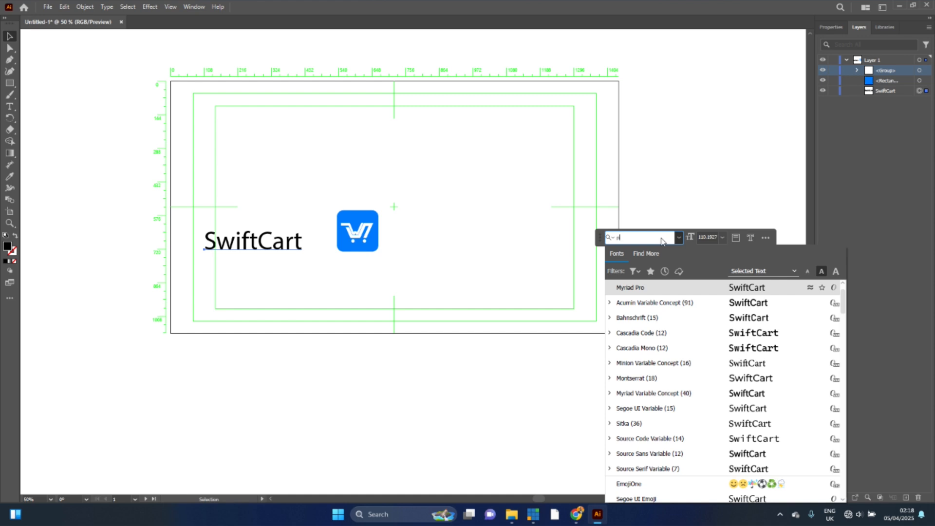
{"action": "type", "text": "opp"}
{"action": "left_click", "coordinate": [664, 380]}
{"action": "left_click_drag", "start_coordinate": [278, 247], "coordinate": [458, 239]}
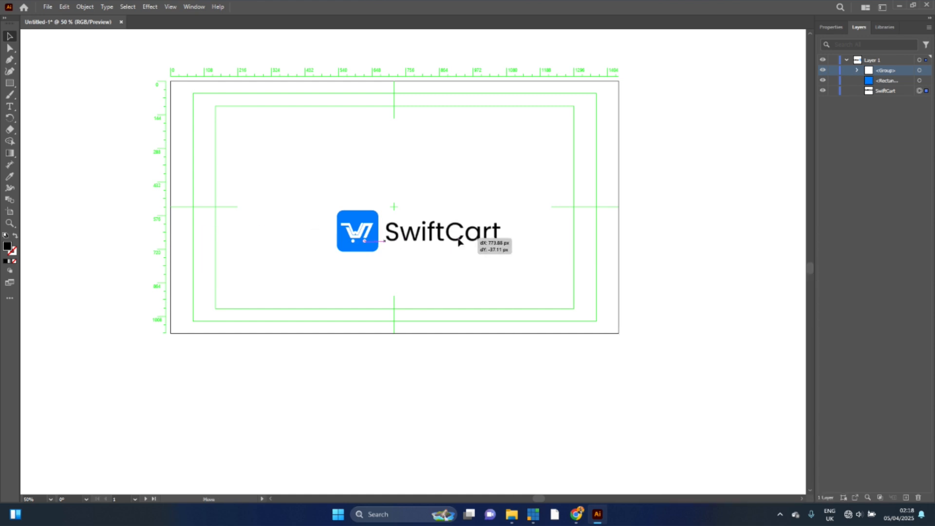
Set the SwiftCart text to the Poppins Medium weight
{"action": "left_click", "coordinate": [679, 237]}
{"action": "left_click", "coordinate": [611, 288]}
{"action": "scroll", "coordinate": [662, 417], "scroll_direction": "down", "scroll_amount": 15}
{"action": "scroll", "coordinate": [662, 417], "scroll_direction": "up", "scroll_amount": 15}
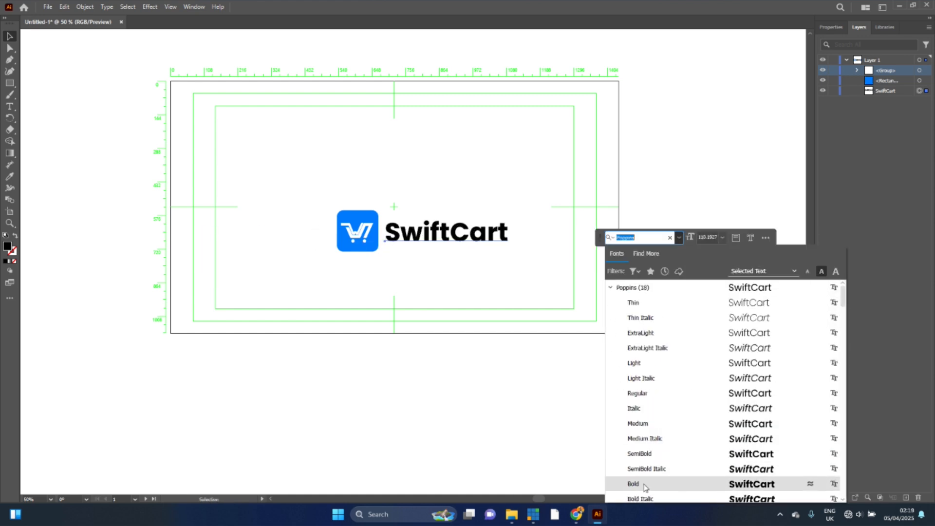
{"action": "left_click", "coordinate": [648, 423]}
Move the icon and the SwiftCart text together to the centre of the artboard
{"action": "left_click_drag", "start_coordinate": [410, 248], "coordinate": [395, 224]}
{"action": "left_click", "coordinate": [465, 229]}
{"action": "left_click", "coordinate": [461, 214]}
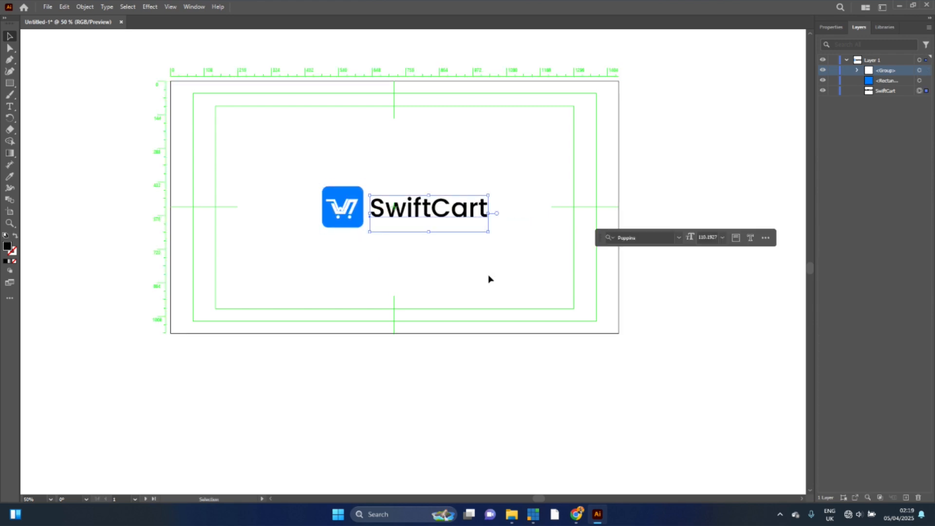
Set the SwiftCart text to the Poppins Bold weight
{"action": "left_click", "coordinate": [679, 238]}
{"action": "left_click", "coordinate": [648, 288]}
{"action": "left_click", "coordinate": [653, 484]}
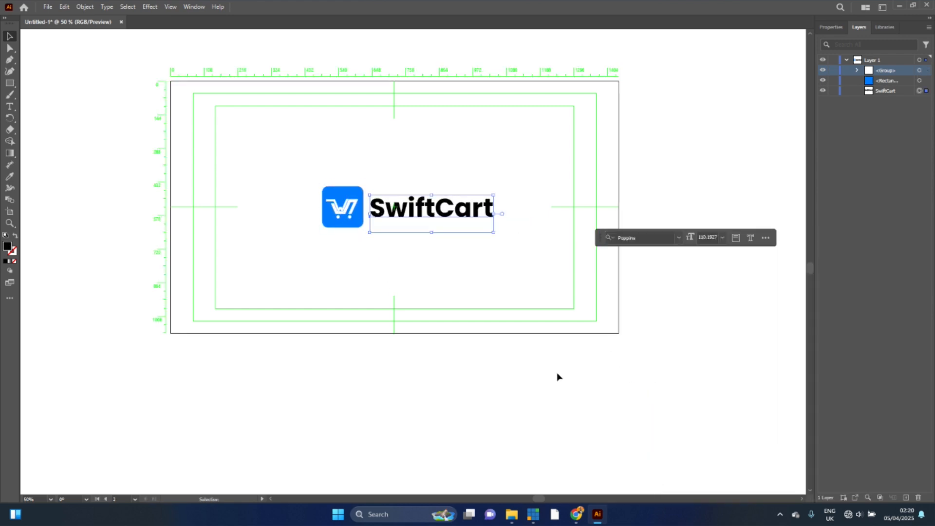
{"action": "left_click", "coordinate": [557, 378]}
Switch to Chrome and select the tagline "Shop Smart. Live Swift" in the brand identity chat
{"action": "left_click", "coordinate": [830, 27]}
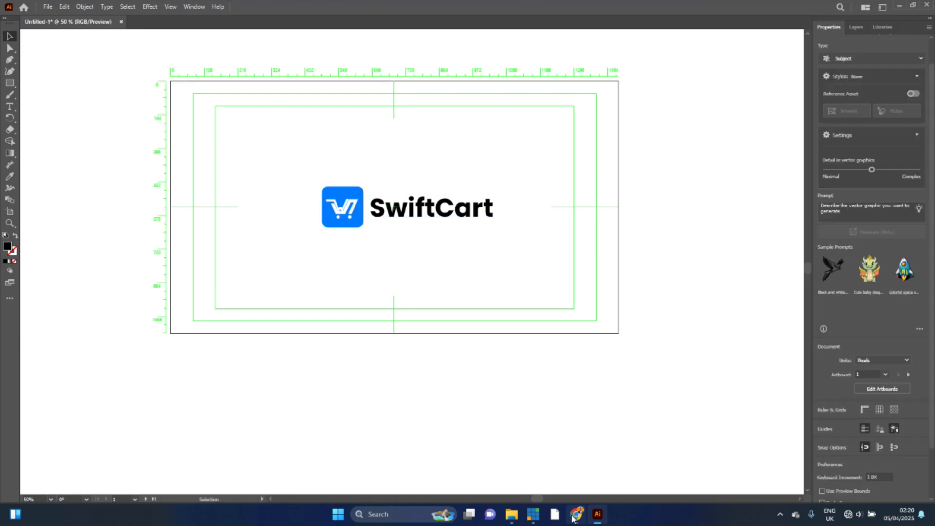
{"action": "left_click", "coordinate": [577, 514]}
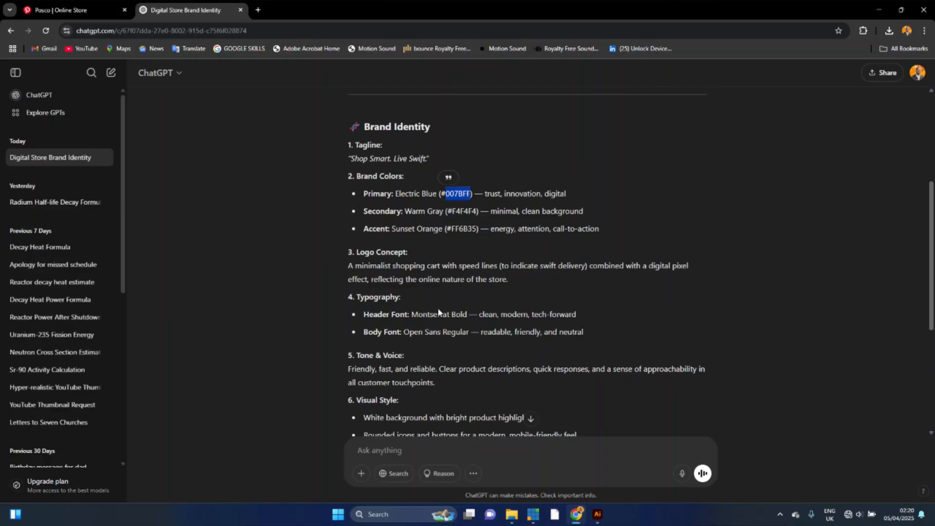
{"action": "scroll", "coordinate": [579, 367], "scroll_direction": "down", "scroll_amount": 1}
{"action": "scroll", "coordinate": [354, 228], "scroll_direction": "up", "scroll_amount": 3}
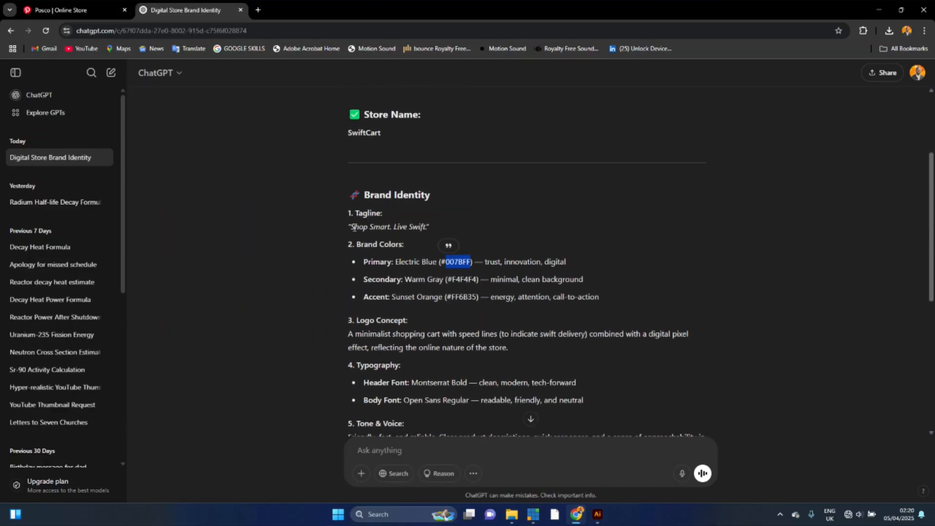
{"action": "left_click_drag", "start_coordinate": [351, 226], "coordinate": [424, 224]}
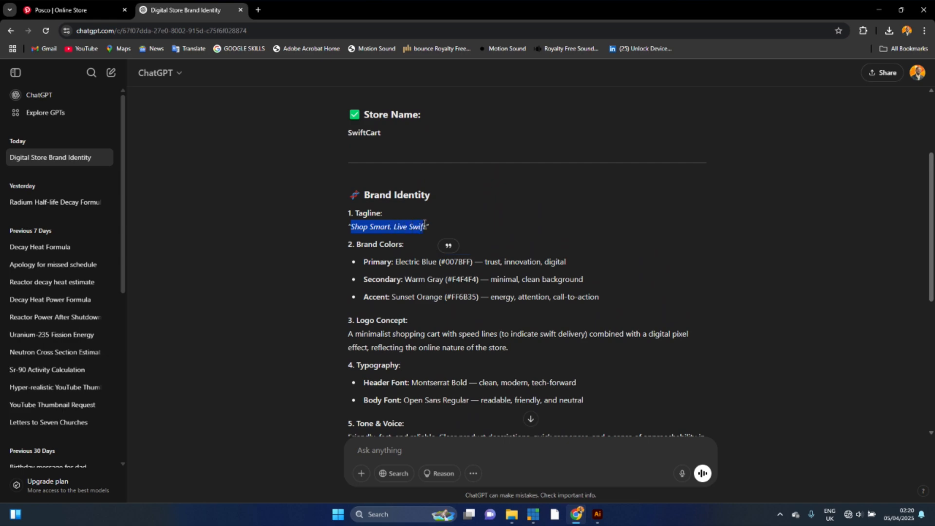
Back in Illustrator, duplicate the SwiftCart text below the original and replace its wording with "Shop Smart. Live Swift"
{"action": "left_click", "coordinate": [593, 518]}
{"action": "left_click_drag", "start_coordinate": [429, 212], "coordinate": [436, 262]}
{"action": "key", "text": "t"}
{"action": "left_click", "coordinate": [436, 262]}
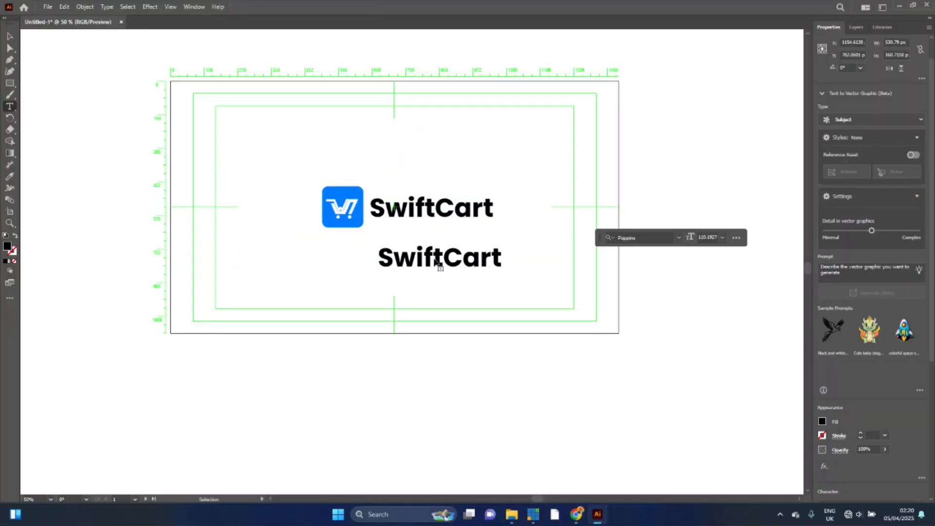
{"action": "type", "text": "Shop Smart. Live Swift"}
{"action": "key", "text": "ctrl+a"}
{"action": "type", "text": "Shop Smart. Live Swift"}
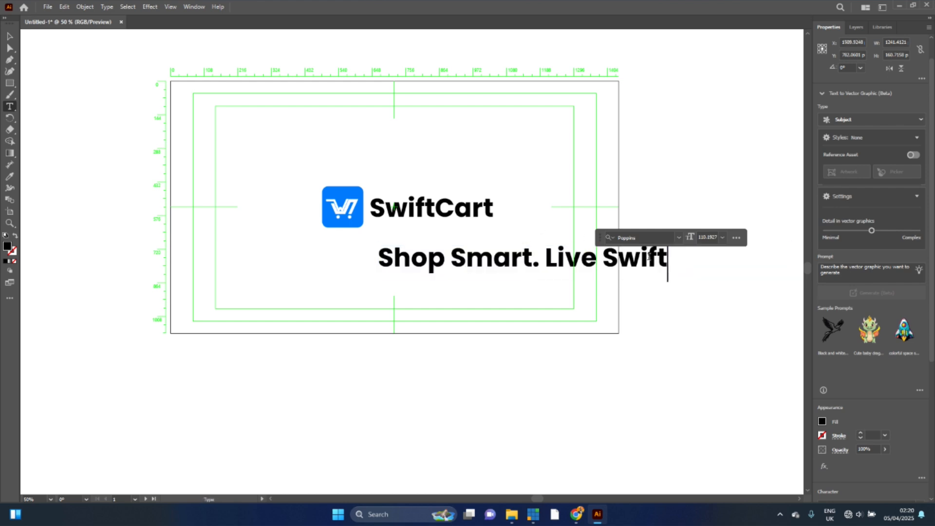
End the tagline "Shop Smart. Live Swift" with a full stop and set its font to Jua Regular
{"action": "type", "text": "."}
{"action": "left_click", "coordinate": [10, 36]}
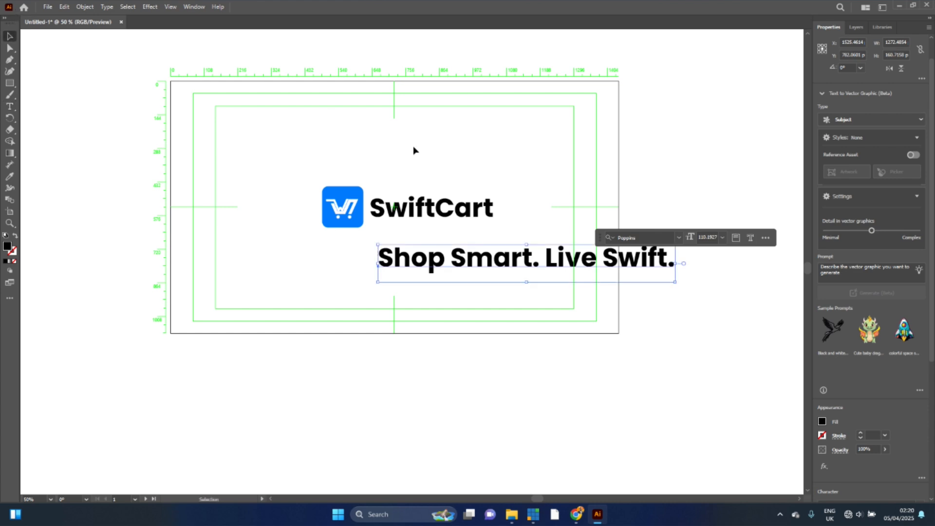
{"action": "left_click", "coordinate": [643, 237]}
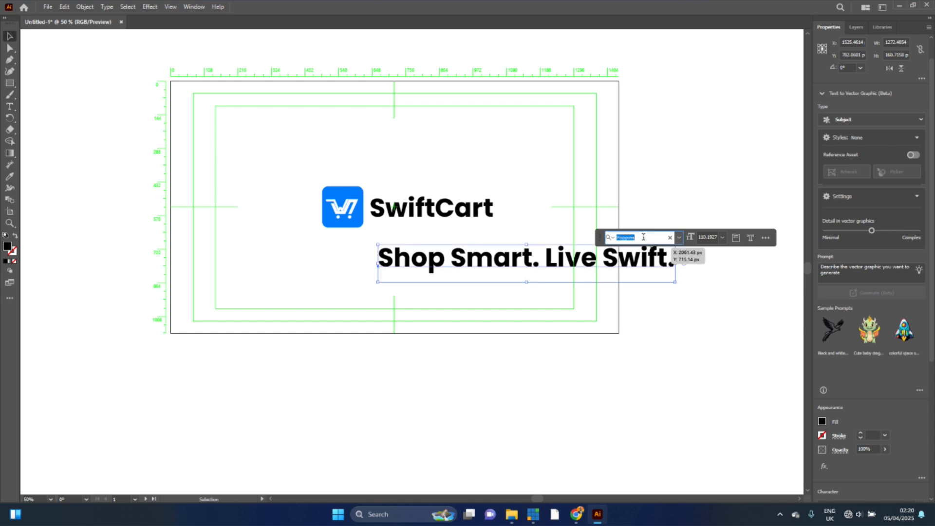
{"action": "type", "text": "jua"}
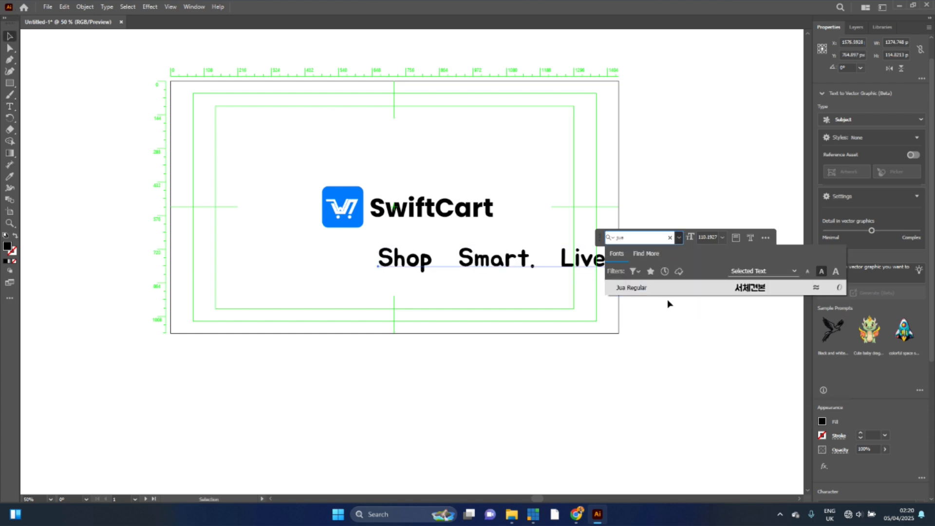
{"action": "left_click", "coordinate": [653, 291]}
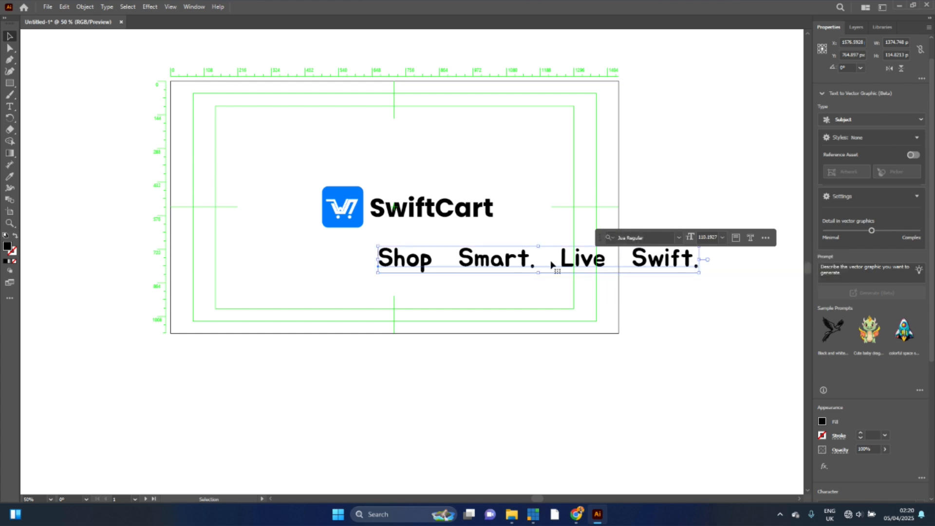
Narrow the wide gaps between the tagline's words by setting the space characters to 21 pt
{"action": "double_click", "coordinate": [460, 260]}
{"action": "key", "text": "BackSpace"}
{"action": "key", "text": "ctrl+z"}
{"action": "left_click_drag", "start_coordinate": [460, 260], "coordinate": [426, 260]}
{"action": "left_click", "coordinate": [722, 237]}
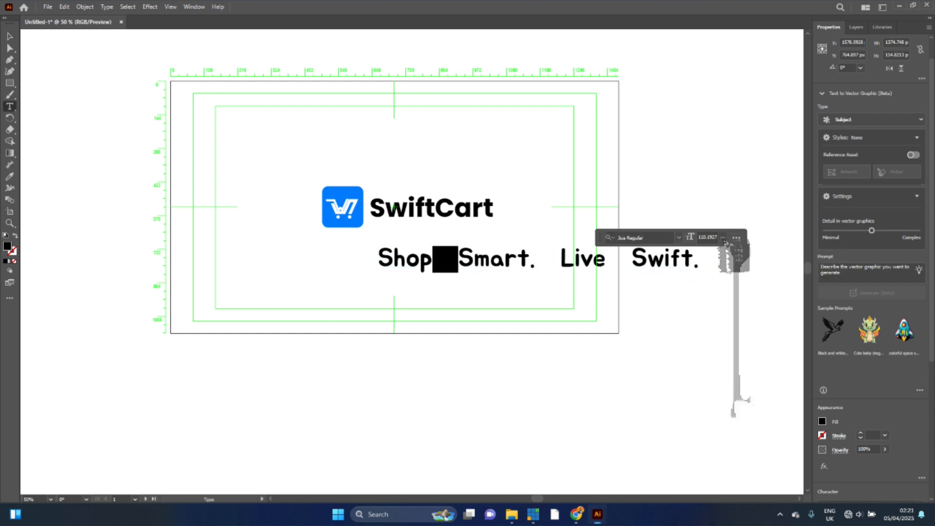
{"action": "left_click", "coordinate": [732, 362]}
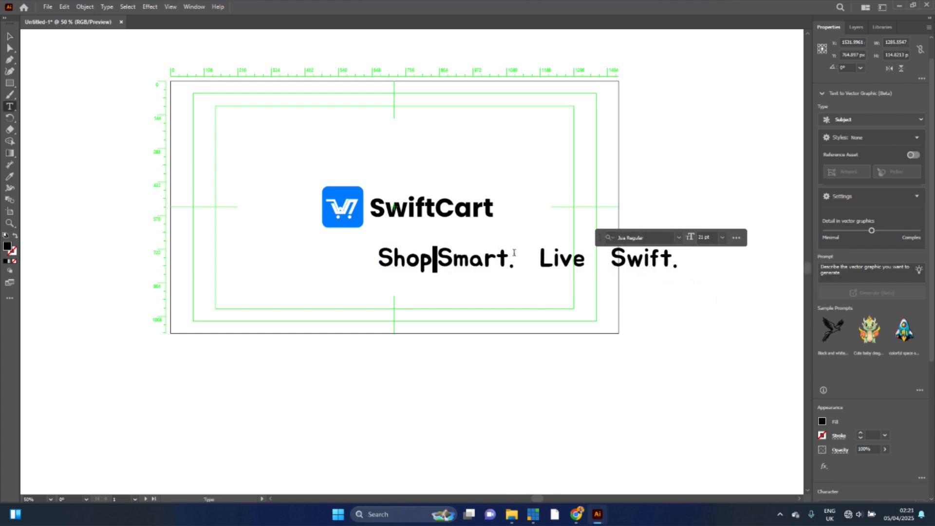
{"action": "left_click_drag", "start_coordinate": [586, 257], "coordinate": [568, 258]}
{"action": "left_click", "coordinate": [722, 238]}
{"action": "left_click", "coordinate": [735, 361]}
{"action": "key", "text": "Escape"}
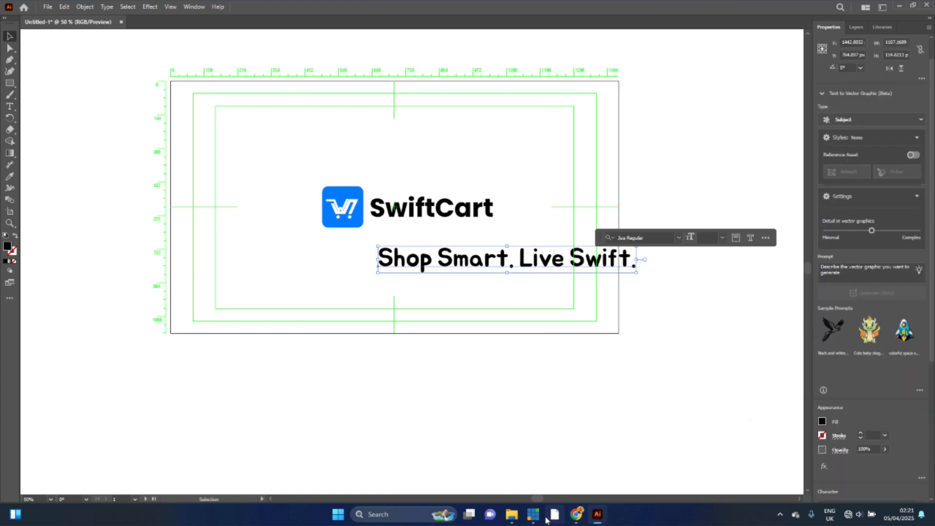
Switch to Chrome, copy the Warm Gray hex code F4F4F4 from the brand identity chat, and return to Illustrator
{"action": "left_click", "coordinate": [577, 514]}
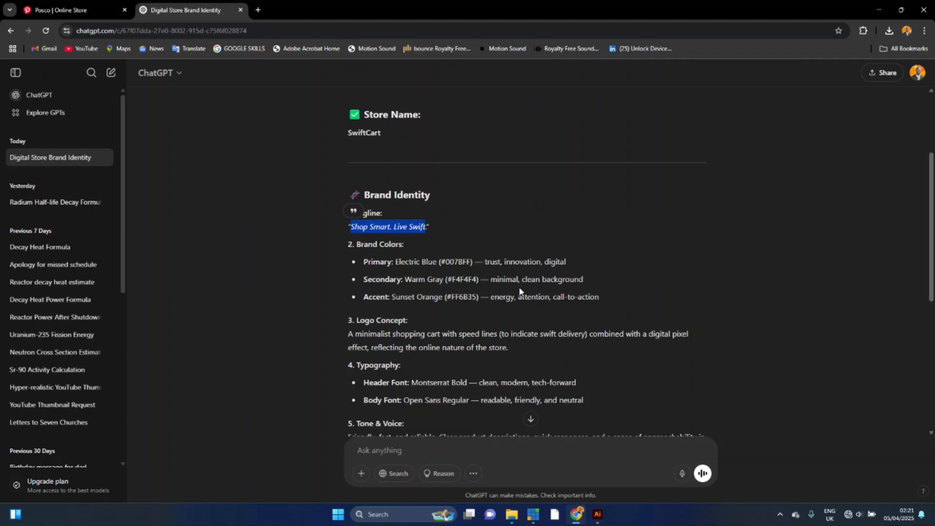
{"action": "double_click", "coordinate": [465, 279]}
{"action": "key", "text": "ctrl+c"}
{"action": "left_click", "coordinate": [599, 515]}
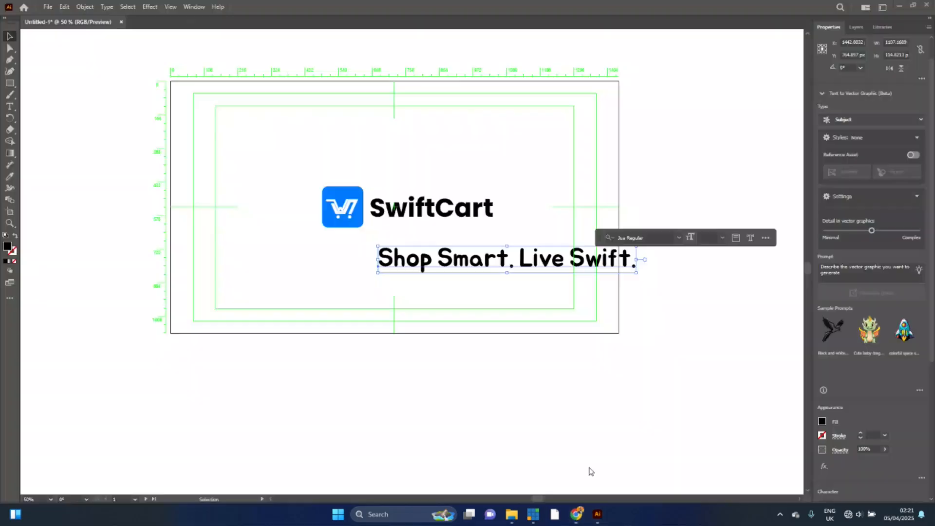
Fill the tagline with the copied colour F4F4F4 and move it slightly closer to the SwiftCart text
{"action": "left_click", "coordinate": [823, 422]}
{"action": "double_click", "coordinate": [799, 381]}
{"action": "key", "text": "ctrl+v"}
{"action": "key", "text": "Return"}
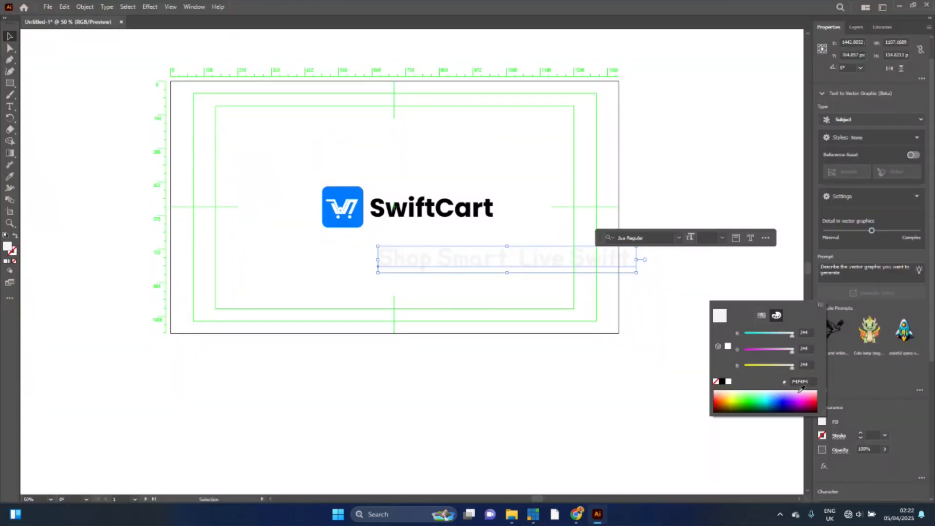
{"action": "double_click", "coordinate": [799, 380]}
{"action": "left_click_drag", "start_coordinate": [469, 262], "coordinate": [534, 249]}
{"action": "key", "text": "F7"}
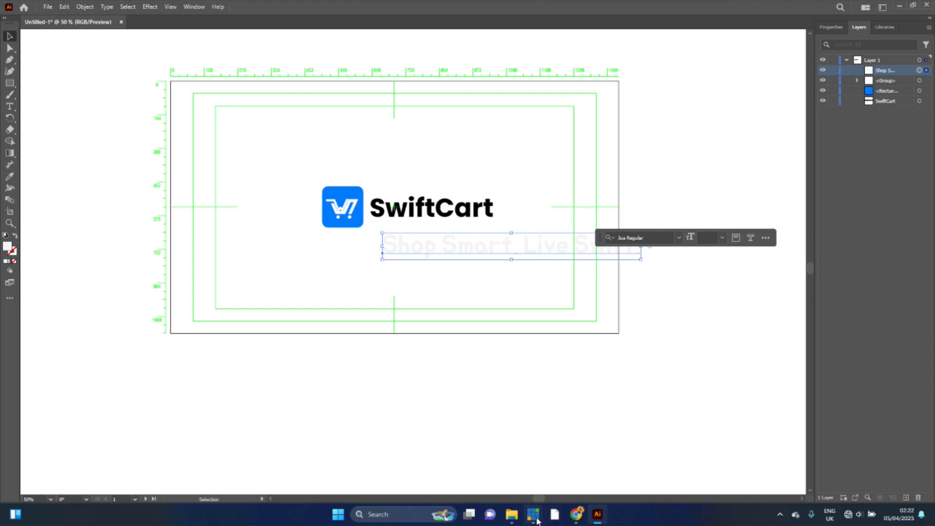
Copy the Sunset Orange hex code FF6B35 from the Chrome chat and apply it as the tagline's fill in Illustrator
{"action": "left_click", "coordinate": [579, 516]}
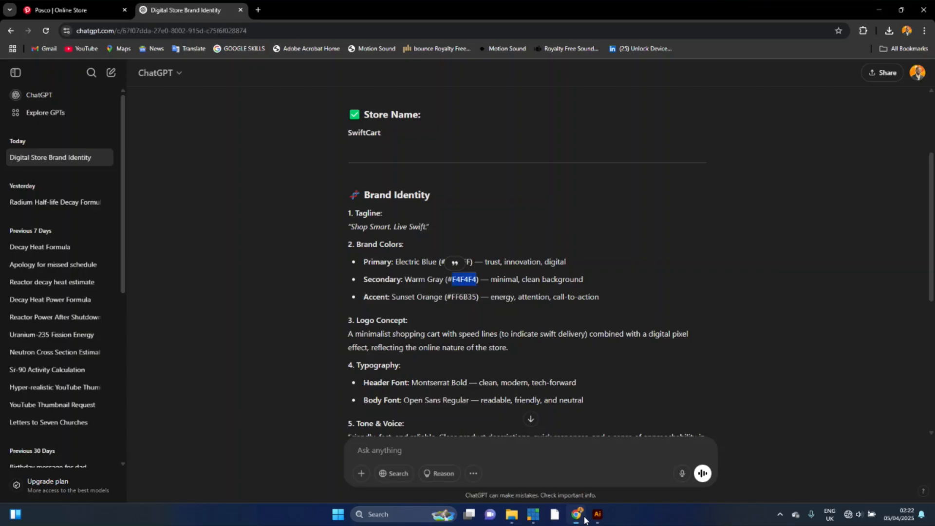
{"action": "double_click", "coordinate": [466, 297]}
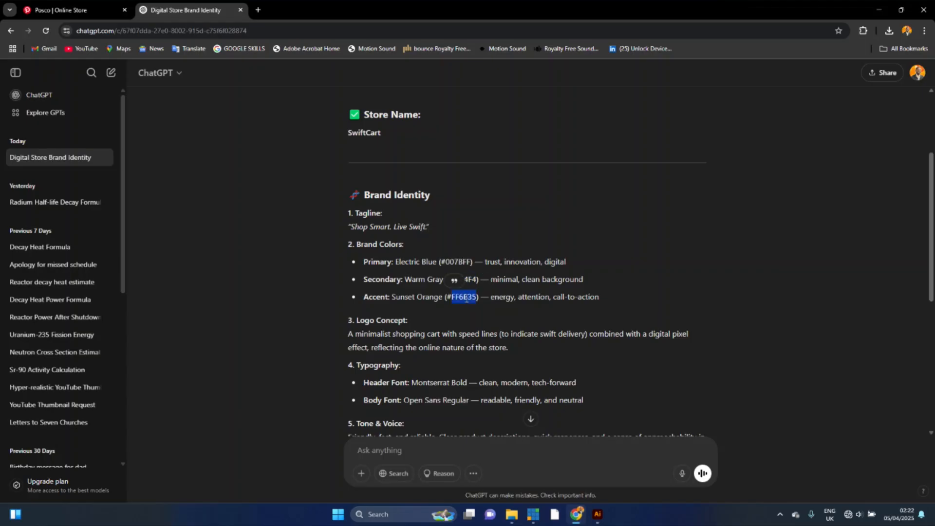
{"action": "left_click", "coordinate": [598, 514]}
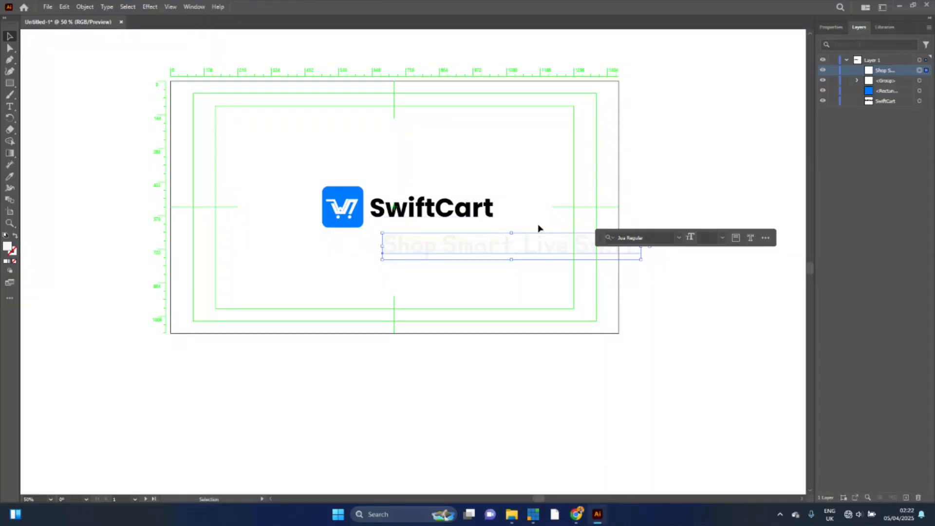
{"action": "left_click", "coordinate": [822, 422]}
{"action": "left_click", "coordinate": [800, 381]}
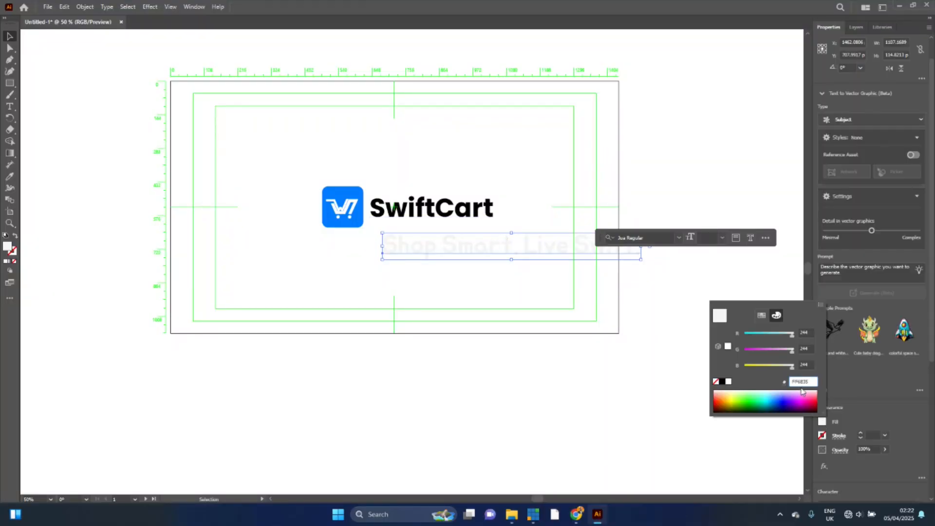
{"action": "key", "text": "Return"}
Scale the tagline down to about 386 px wide and stack it closely beneath the SwiftCart text, beside the icon
{"action": "left_click_drag", "start_coordinate": [511, 261], "coordinate": [416, 233]}
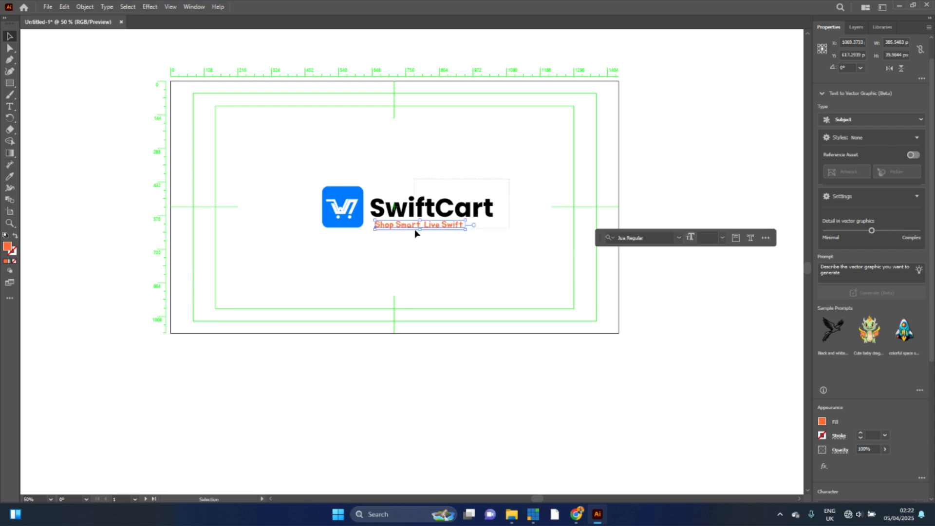
{"action": "left_click", "coordinate": [519, 261]}
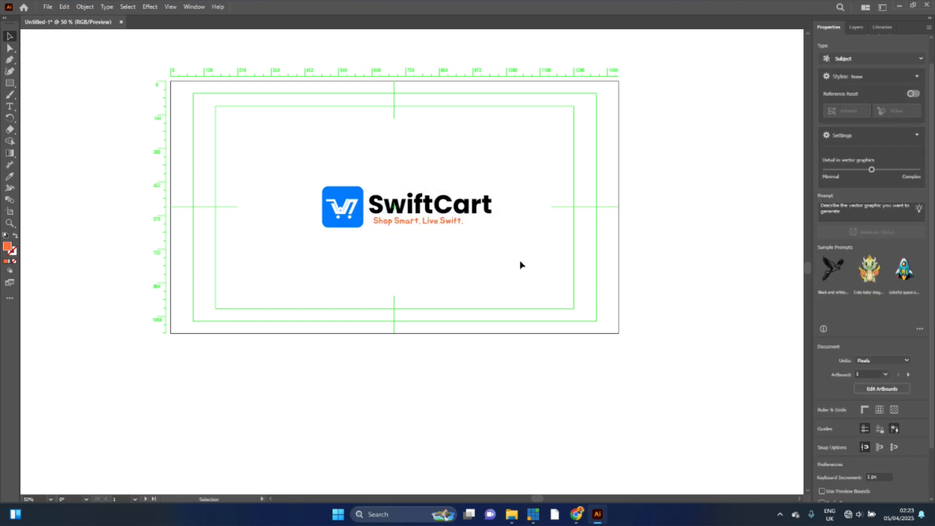